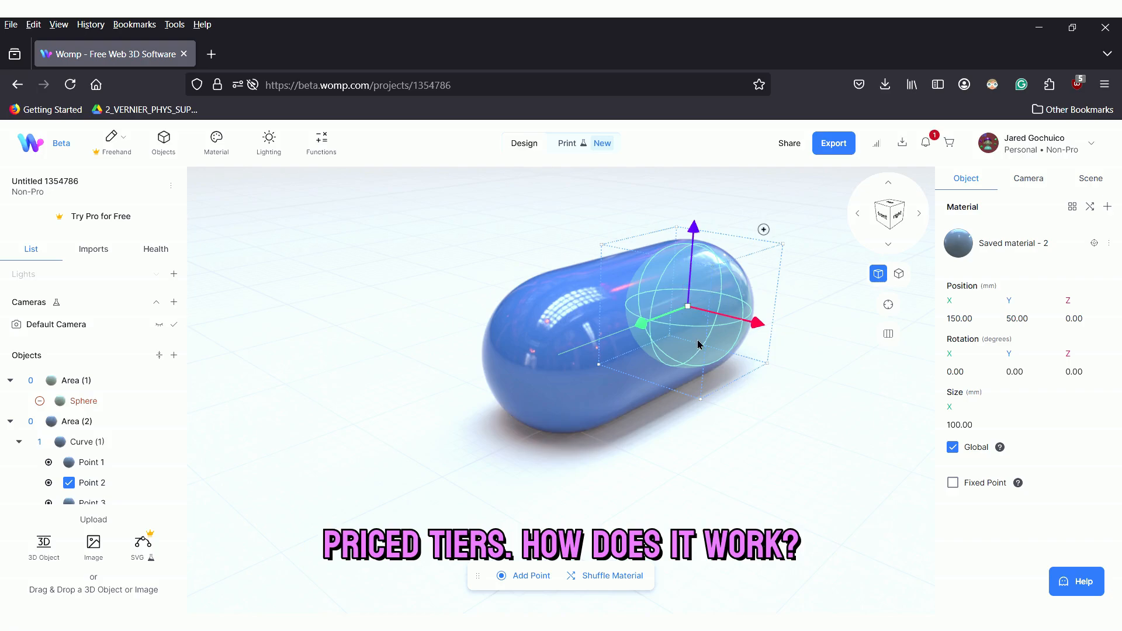
# Duplicate the end point of the blue curve and reposition the copy at about X -124 mm, Z -93 mm, raised above the original height
pyautogui.keyDown('alt'); pyautogui.moveTo(763, 334); pyautogui.dragTo(865, 423); pyautogui.keyUp('alt')
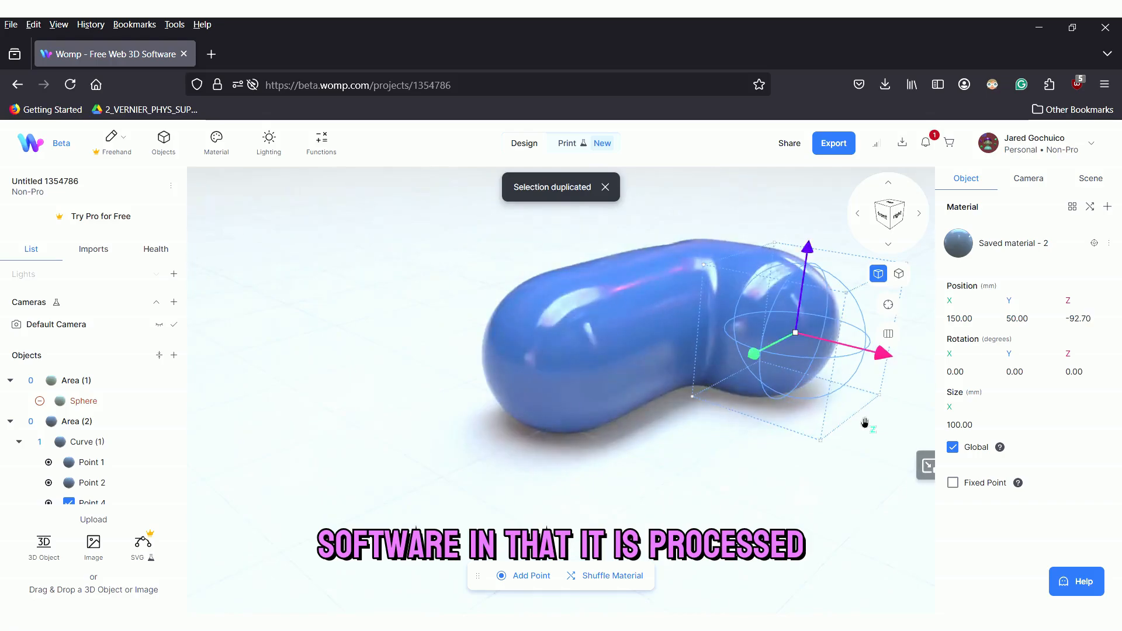
pyautogui.moveTo(812, 256); pyautogui.dragTo(809, 202)
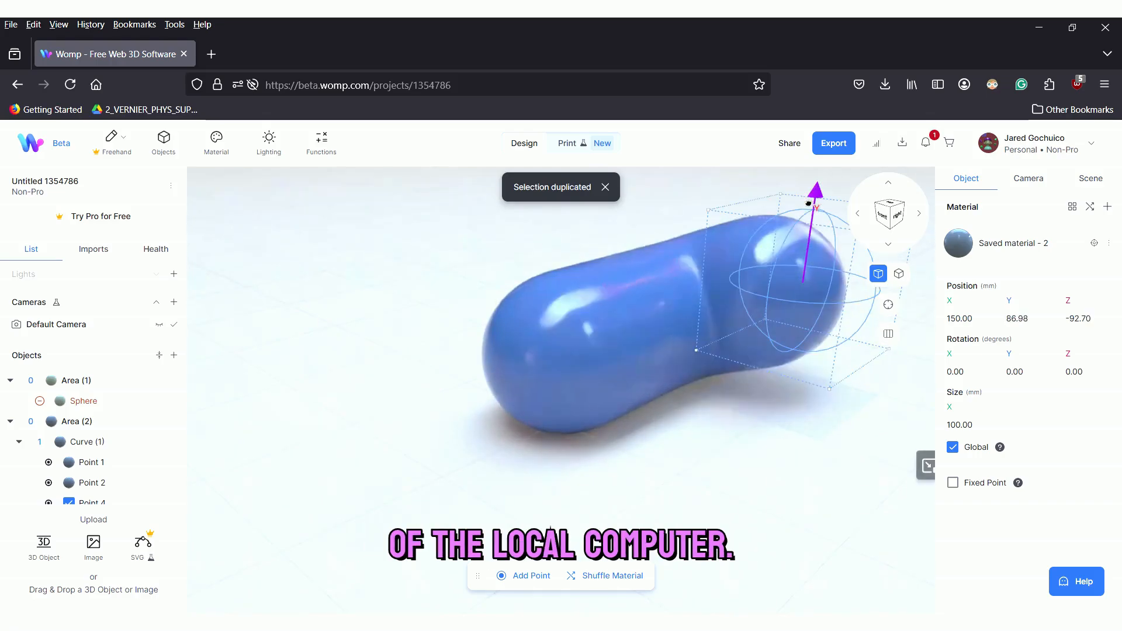
pyautogui.moveTo(760, 300); pyautogui.dragTo(433, 528)
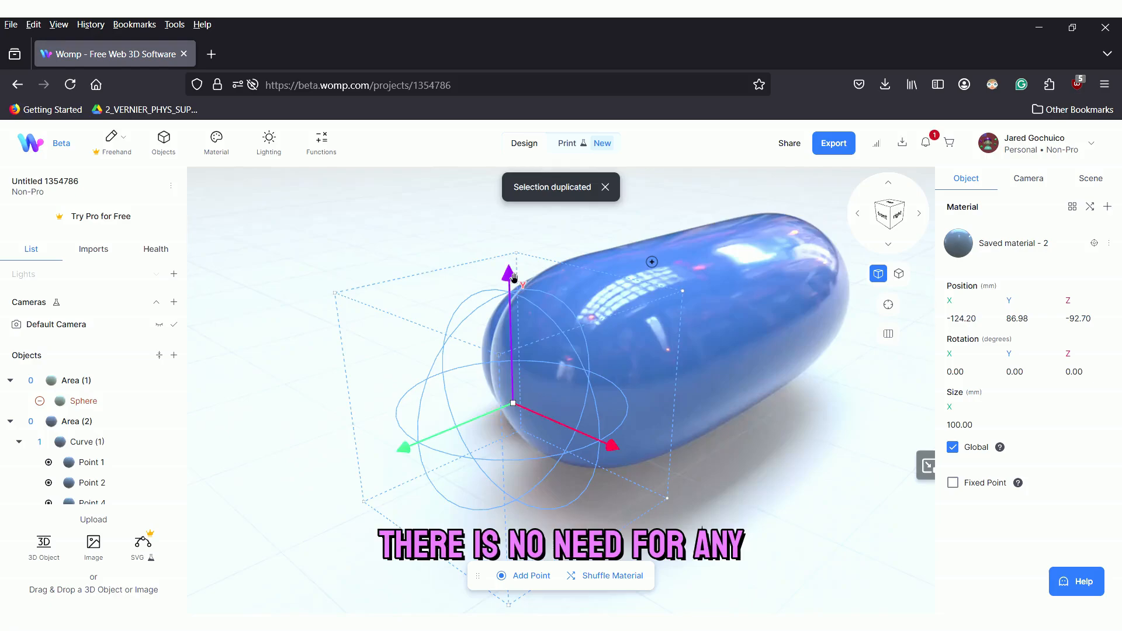
pyautogui.moveTo(513, 277); pyautogui.dragTo(511, 257)
pyautogui.moveTo(389, 274); pyautogui.dragTo(742, 353, button='middle')
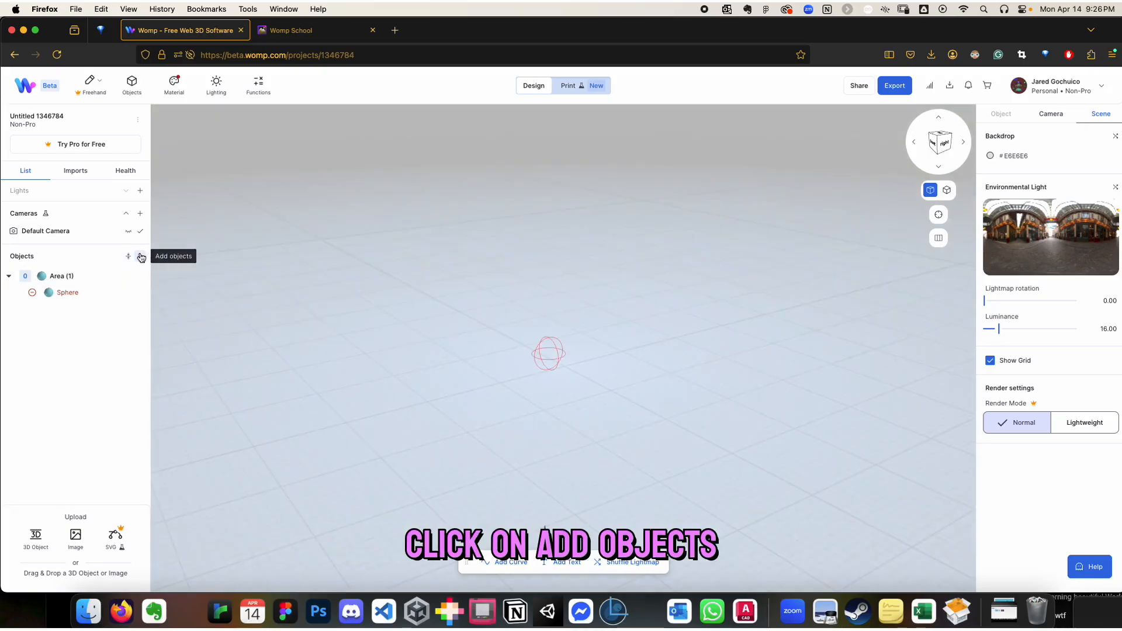
# Add a default curve to the scene and set its profile shape to cylinder
pyautogui.click(139, 256)
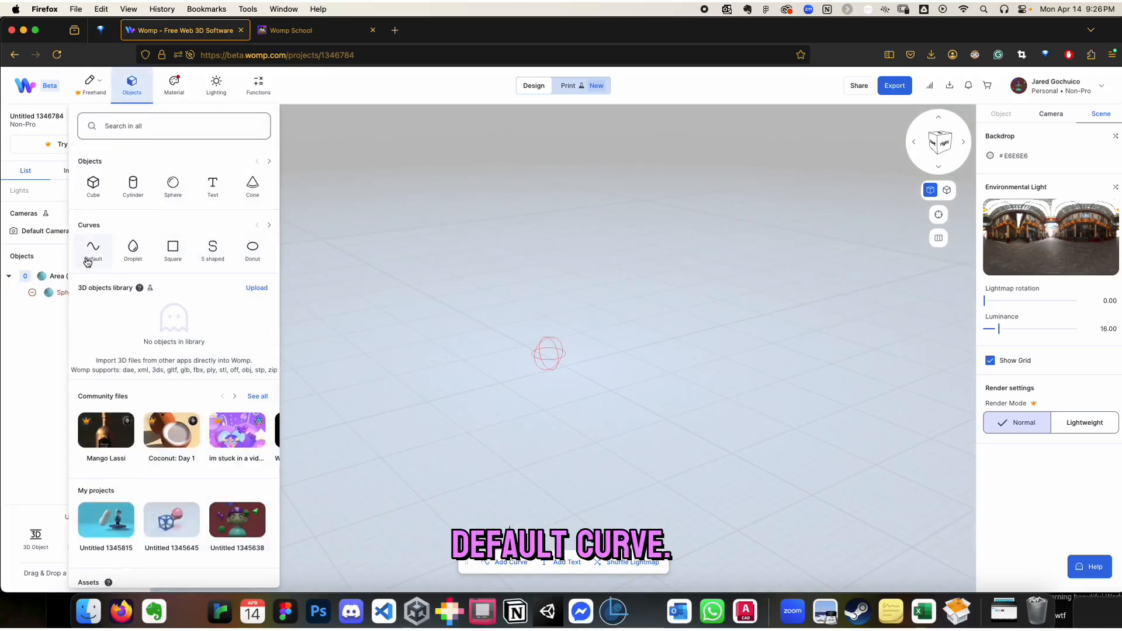
pyautogui.click(94, 251)
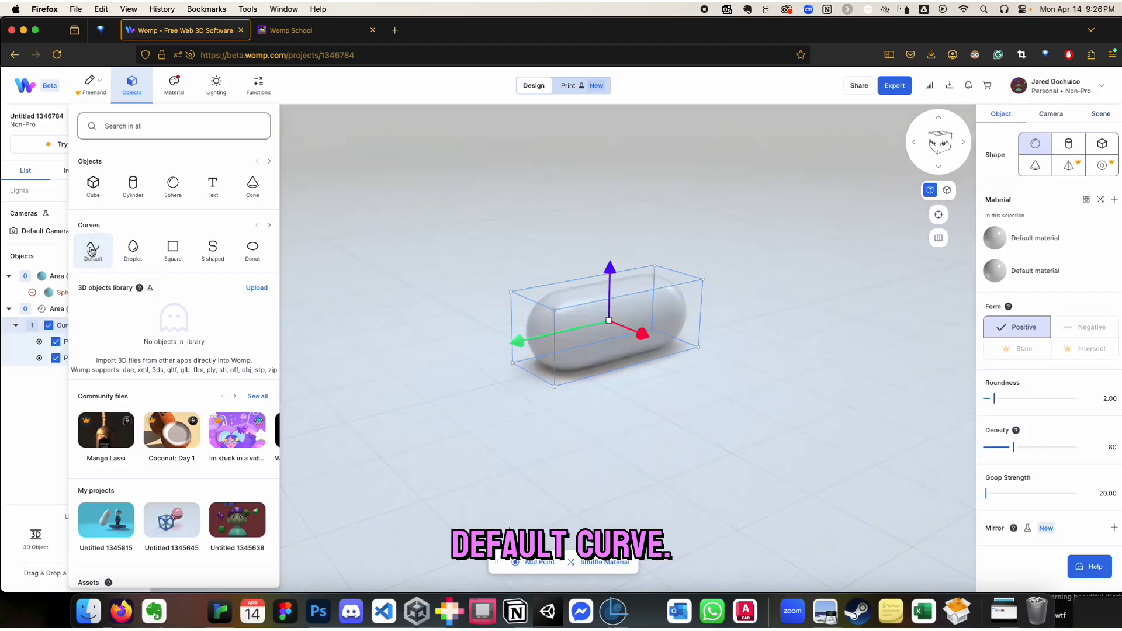
pyautogui.click(519, 414)
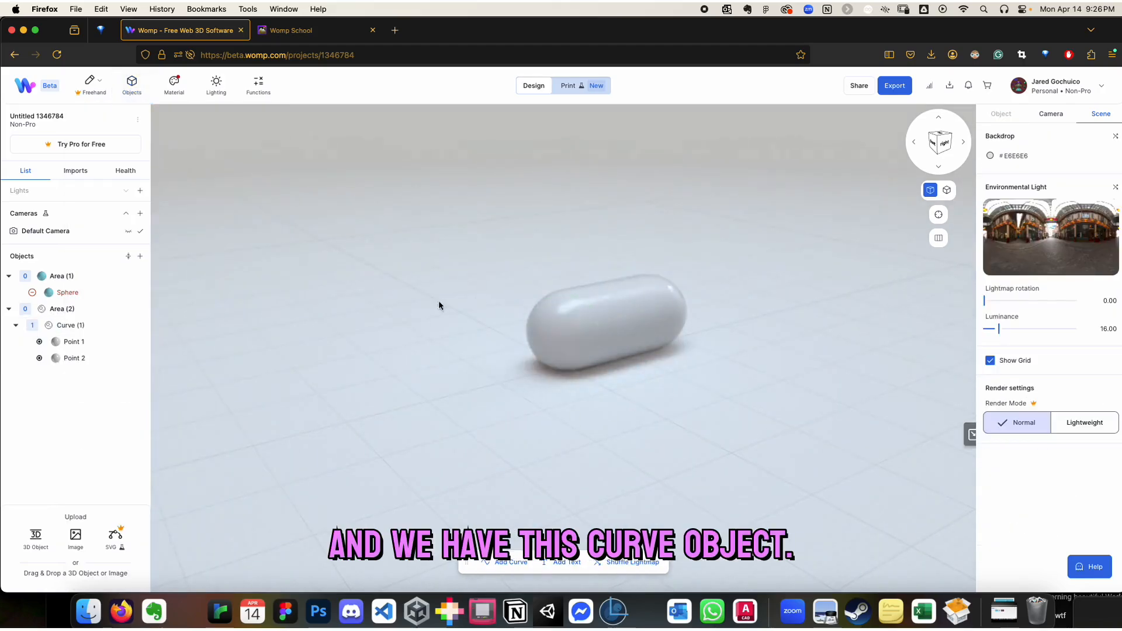
pyautogui.click(70, 326)
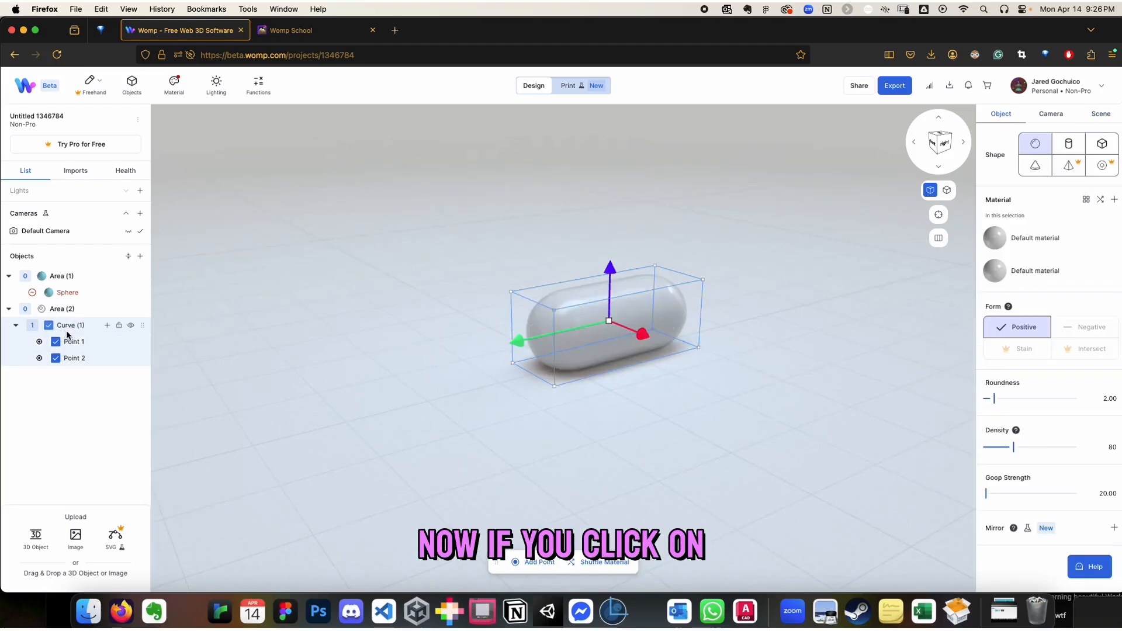
pyautogui.click(1073, 145)
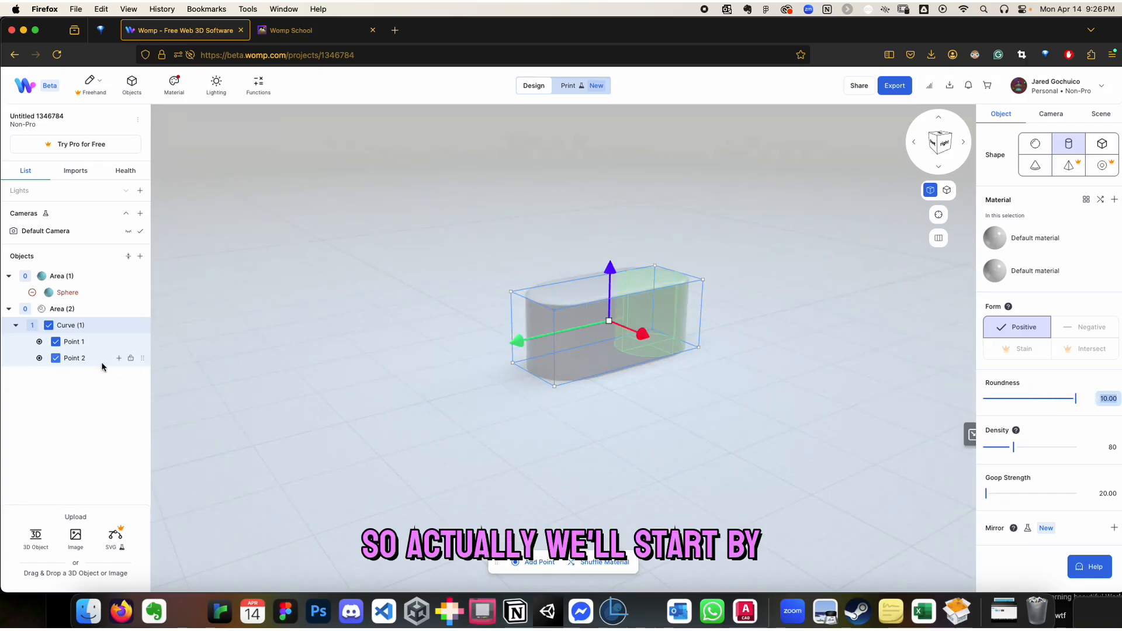
# Delete the curve's Point 2 and set the roundness of Point 1 to 100
pyautogui.click(83, 359)
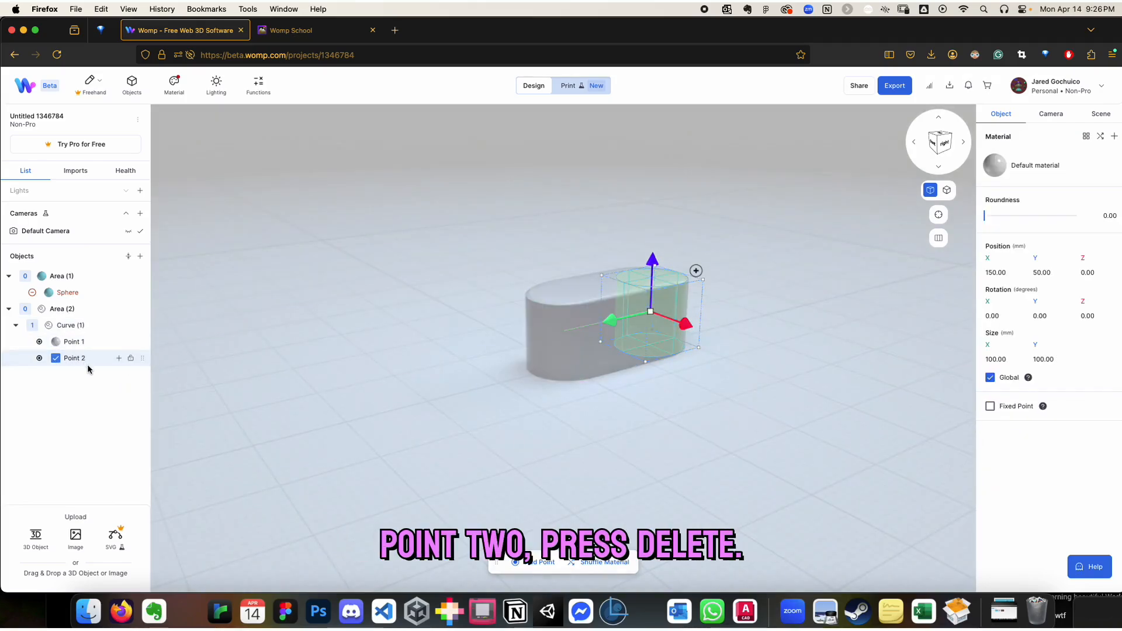
pyautogui.press('Delete')
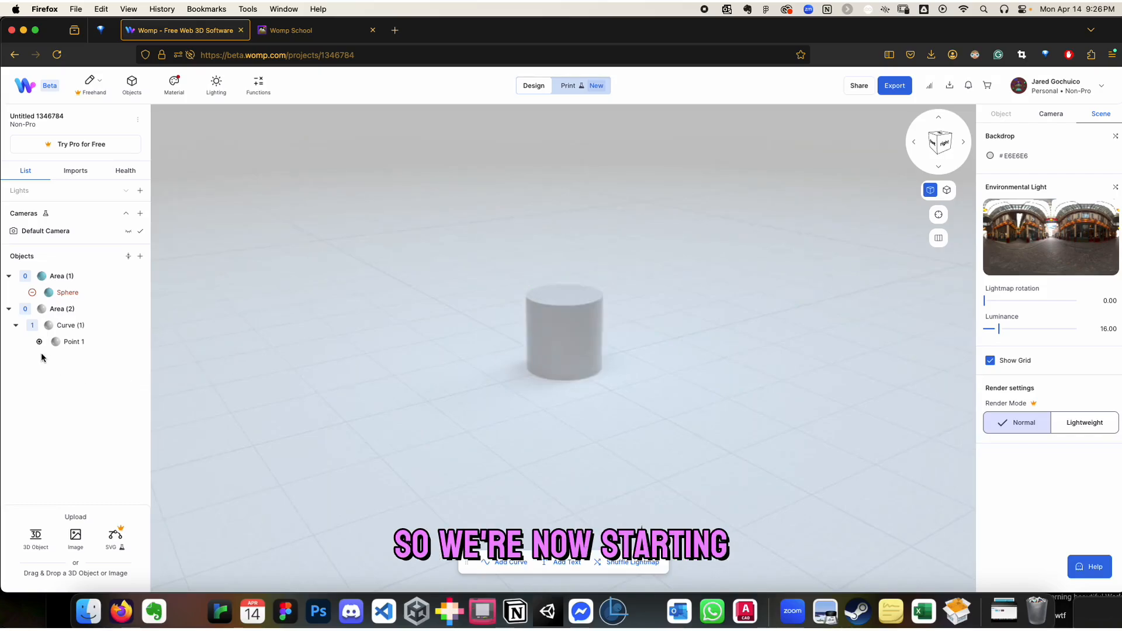
pyautogui.click(76, 341)
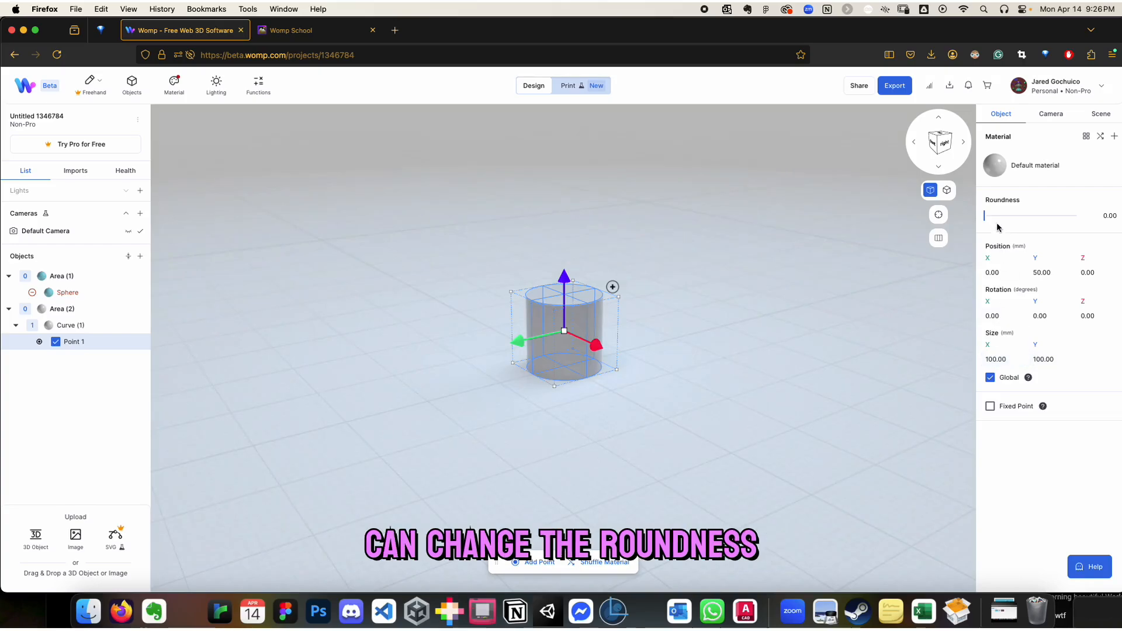
pyautogui.moveTo(1015, 215); pyautogui.dragTo(1092, 219)
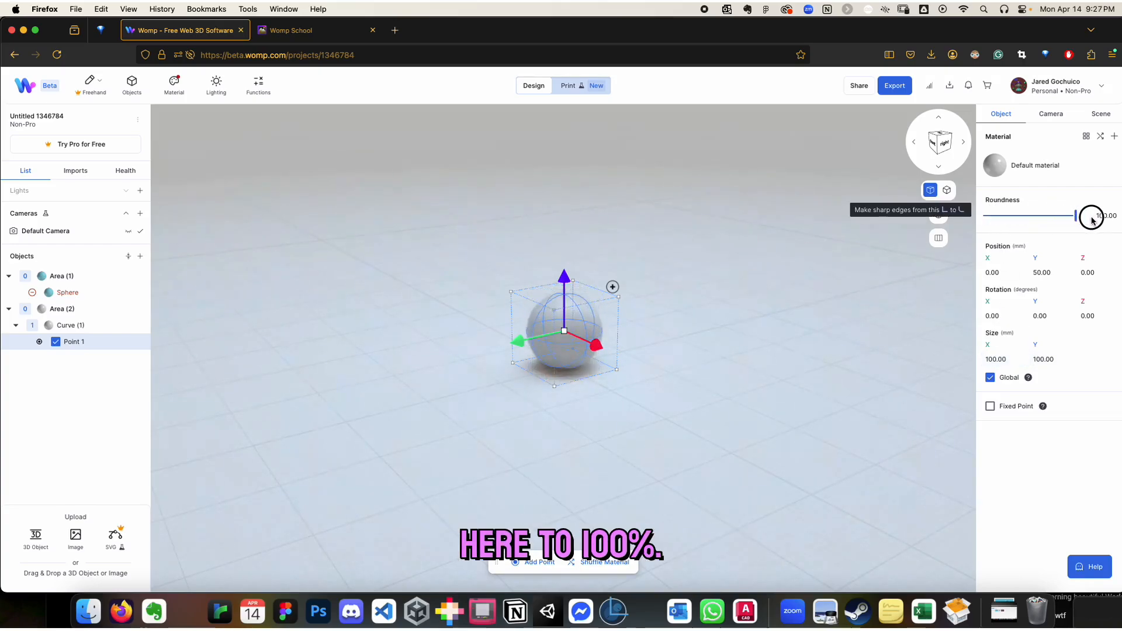
pyautogui.click(467, 366)
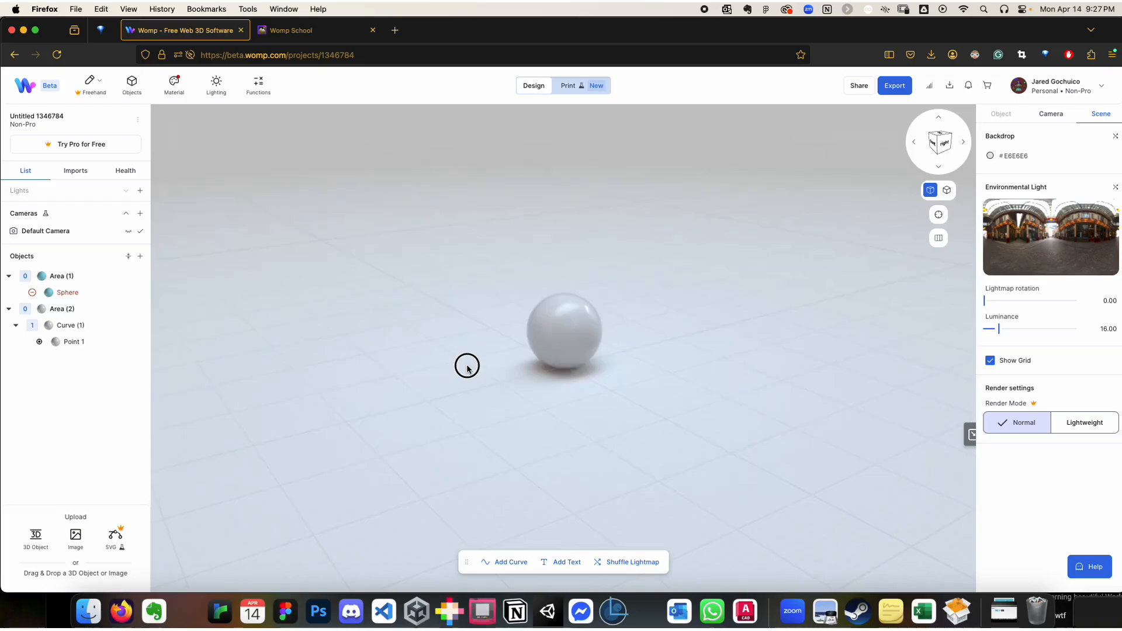
# Duplicate Point 1 upward and place the copy at about Y 173 mm, Z -48 mm
pyautogui.click(570, 331)
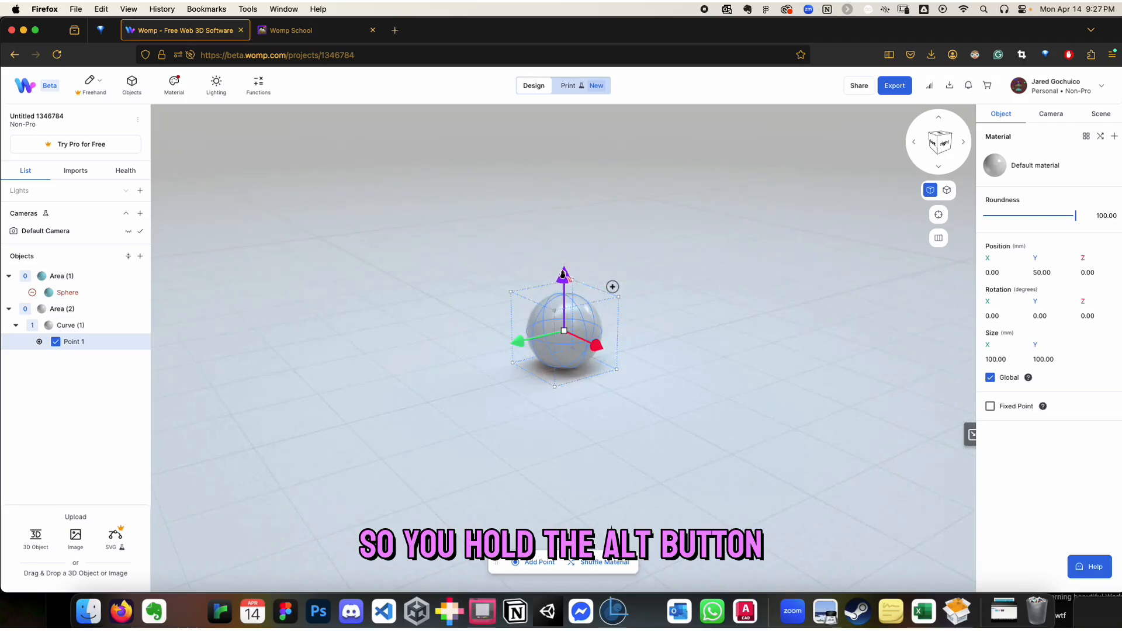
pyautogui.keyDown('alt'); pyautogui.moveTo(564, 275); pyautogui.dragTo(567, 176); pyautogui.keyUp('alt')
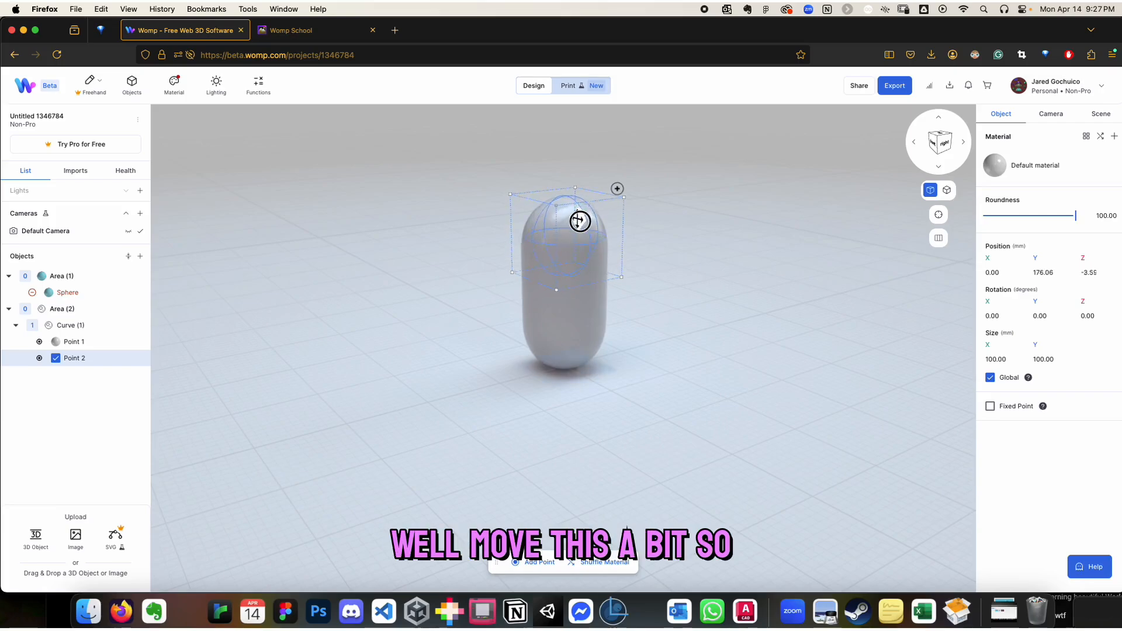
pyautogui.moveTo(602, 222); pyautogui.dragTo(649, 262)
pyautogui.moveTo(436, 308); pyautogui.dragTo(606, 307)
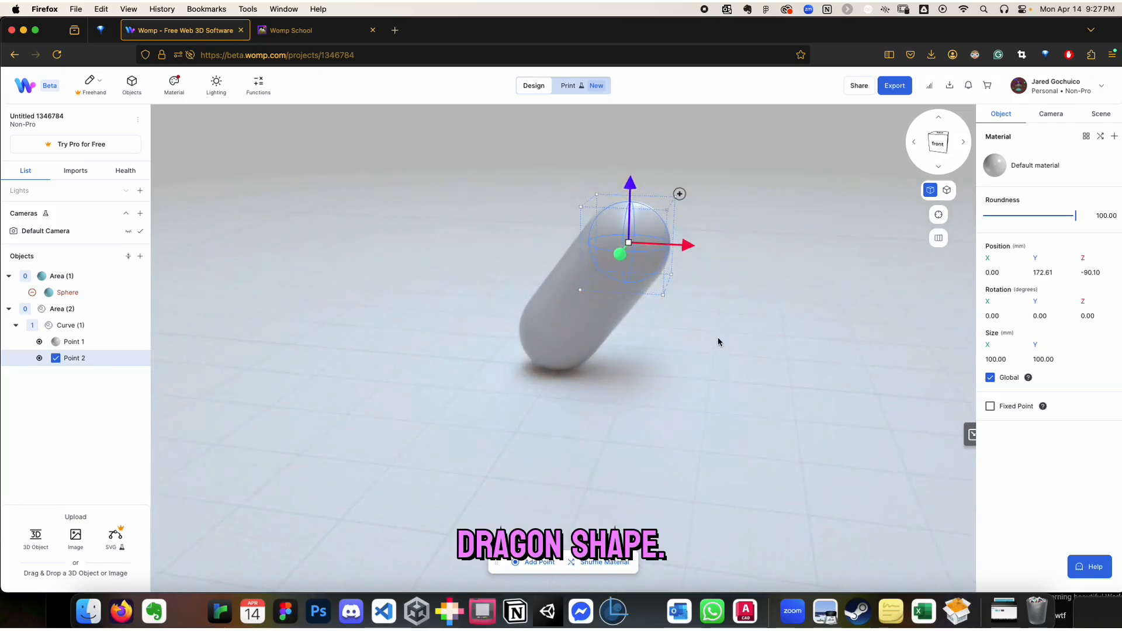
pyautogui.moveTo(683, 247); pyautogui.dragTo(653, 254)
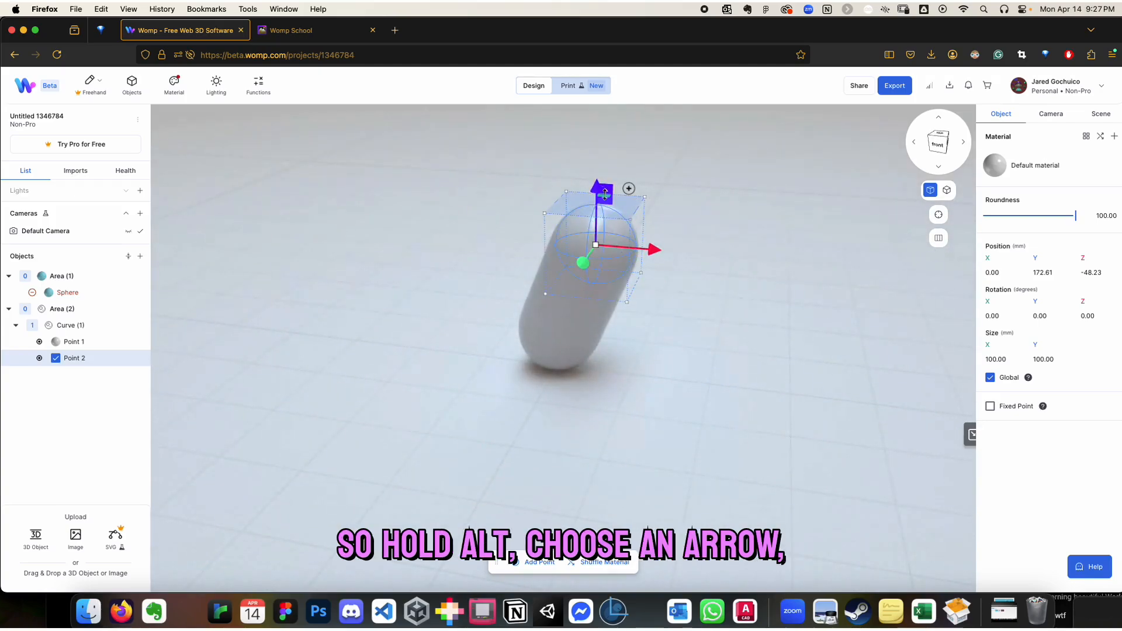
# Extend the curve with two more duplicated points, at about Y 253 mm, Z -48 mm and Y 253 mm, Z -142 mm
pyautogui.keyDown('alt'); pyautogui.moveTo(596, 186); pyautogui.dragTo(591, 117); pyautogui.keyUp('alt')
pyautogui.moveTo(759, 228); pyautogui.dragTo(666, 245)
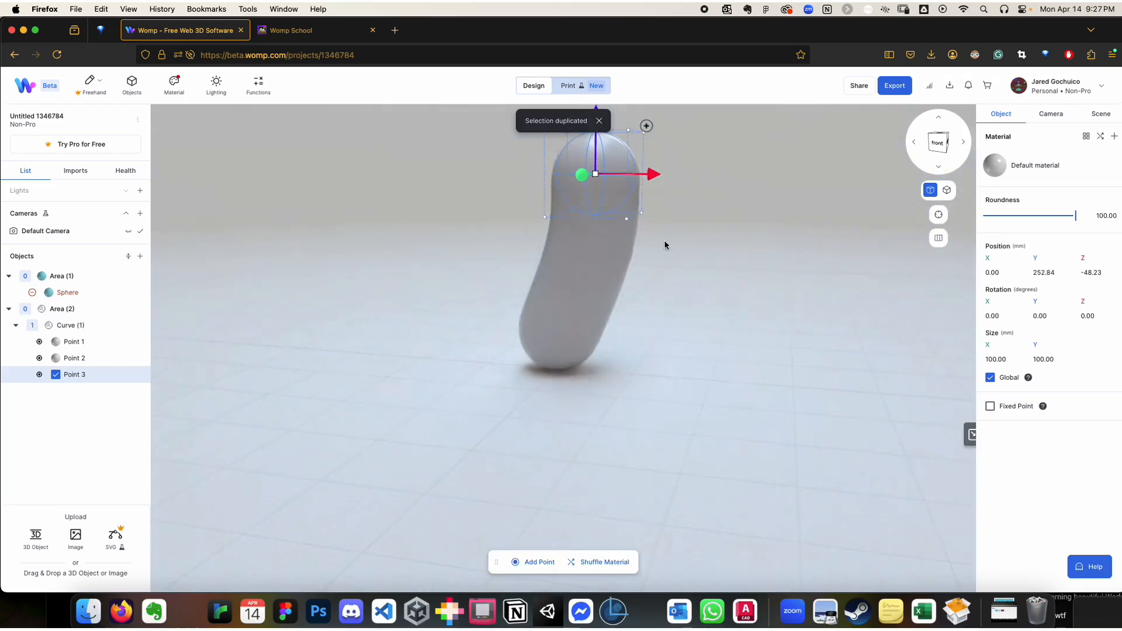
pyautogui.keyDown('alt'); pyautogui.moveTo(651, 172); pyautogui.dragTo(732, 166); pyautogui.keyUp('alt')
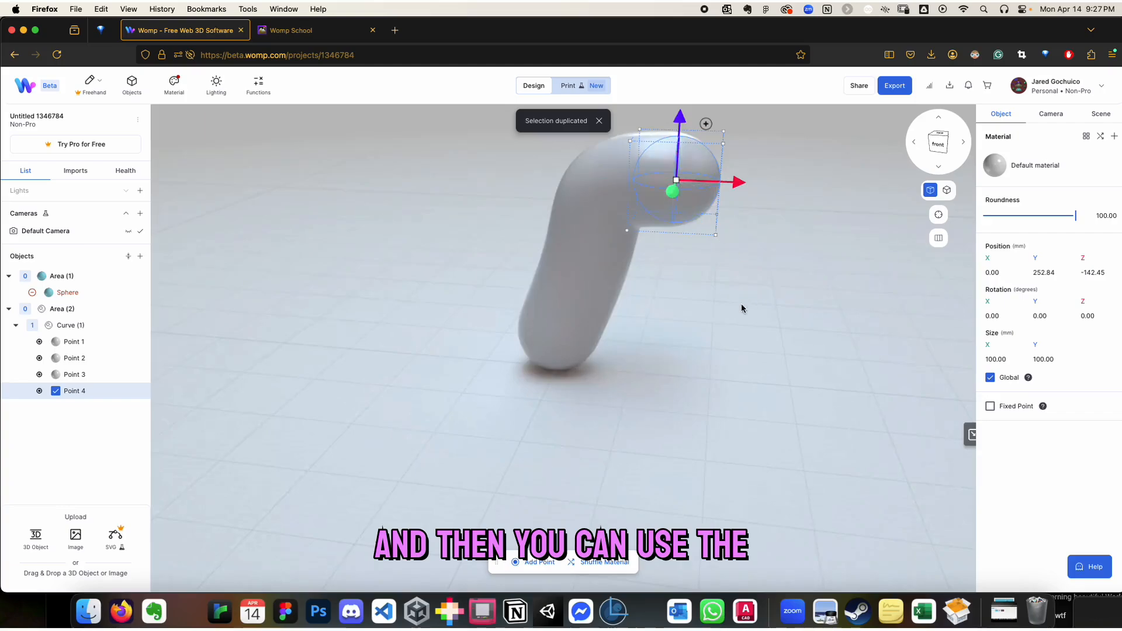
# Enlarge the head point of the curve to about 131 mm and the bottom point to about 124 mm
pyautogui.moveTo(687, 193); pyautogui.dragTo(704, 208)
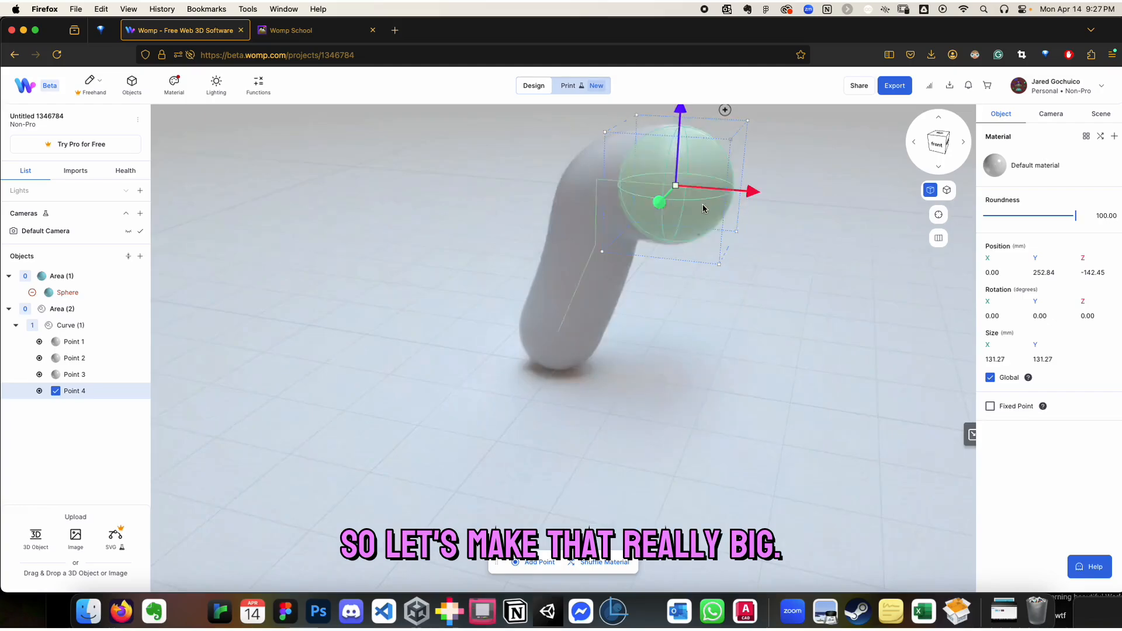
pyautogui.click(663, 335)
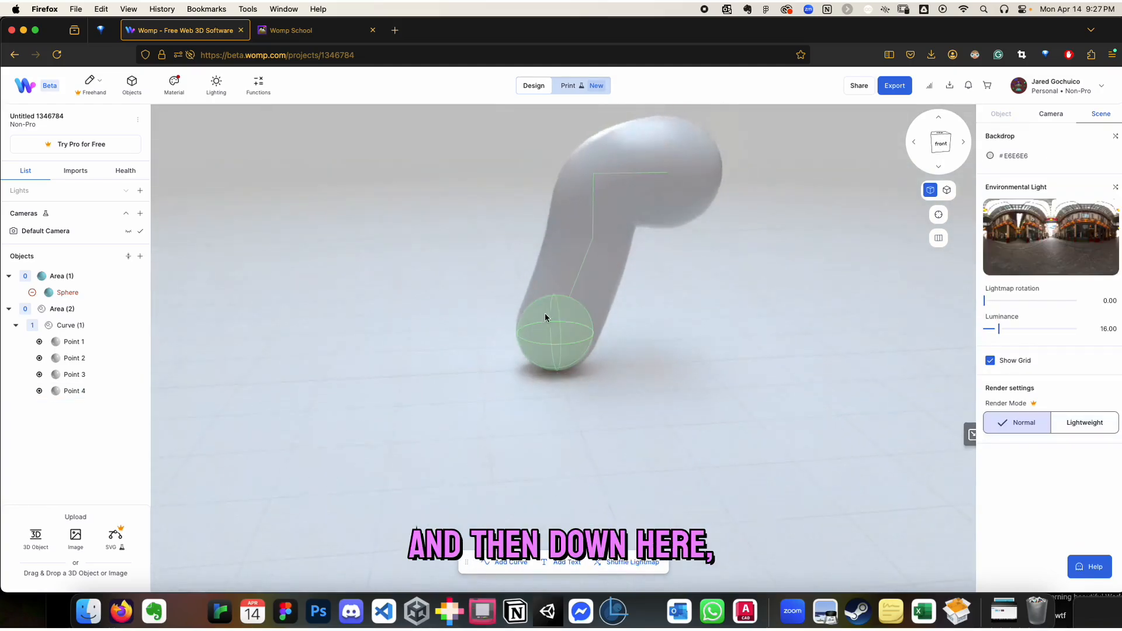
pyautogui.click(546, 318)
pyautogui.moveTo(539, 350); pyautogui.dragTo(583, 340)
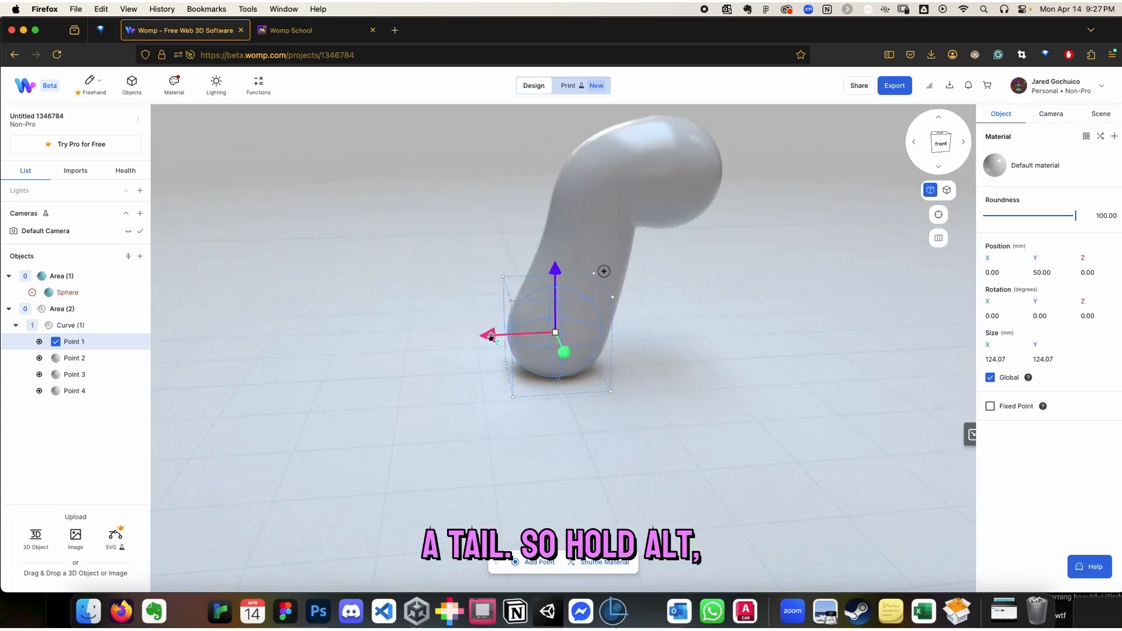
# Form a tail: duplicate the bottom point to about Z -101 mm and place the original at about Z 56 mm, scaled to 96 mm
pyautogui.keyDown('alt'); pyautogui.moveTo(491, 336); pyautogui.dragTo(561, 304); pyautogui.keyUp('alt')
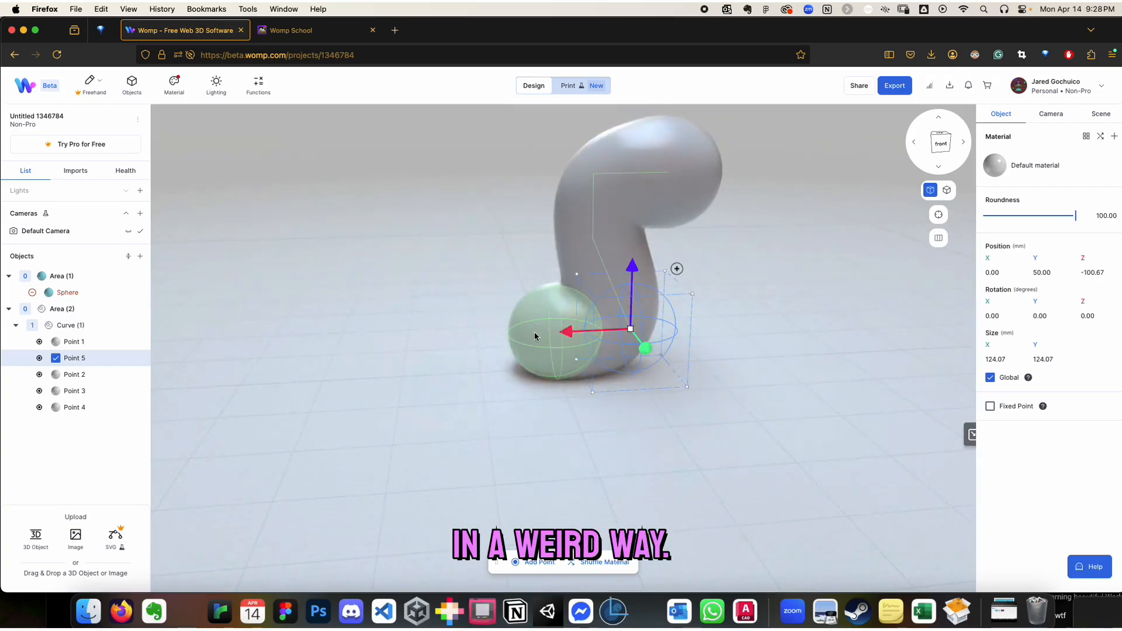
pyautogui.click(532, 335)
pyautogui.moveTo(479, 335); pyautogui.dragTo(444, 333)
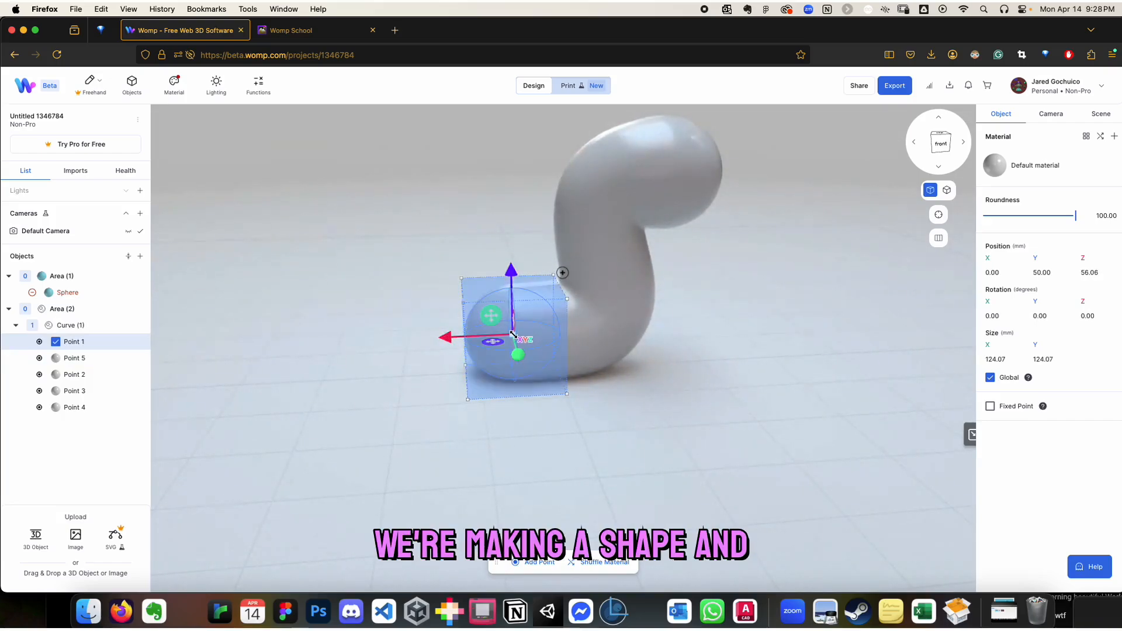
pyautogui.moveTo(514, 334); pyautogui.dragTo(501, 314)
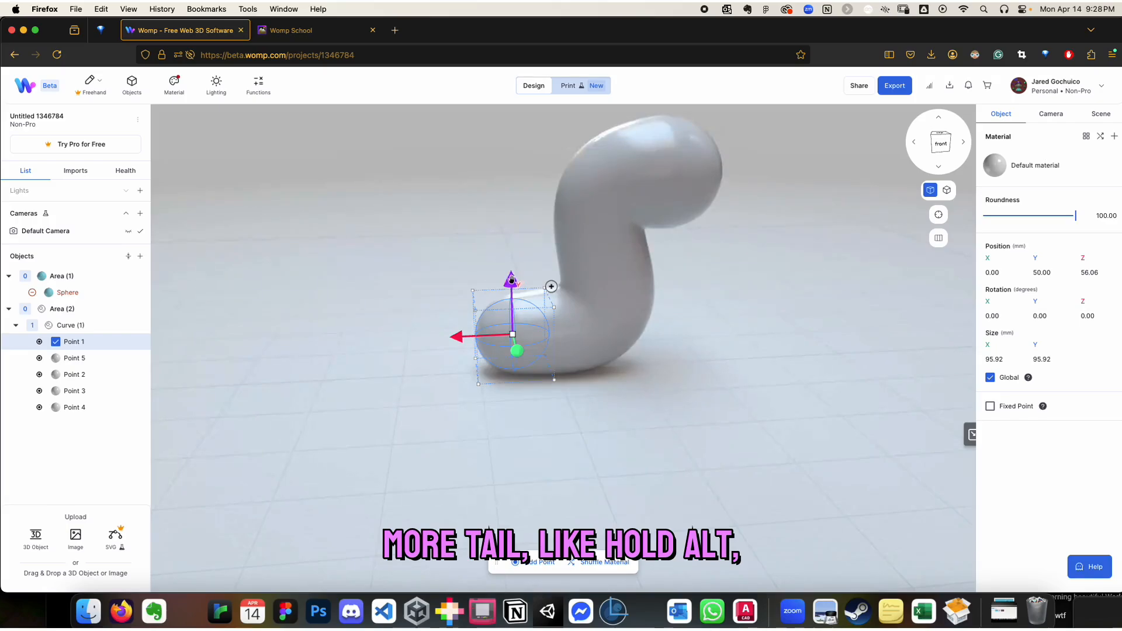
# Duplicate the tail's end point upward to about Y 133 mm and undo the copy's upward move
pyautogui.keyDown('alt'); pyautogui.moveTo(511, 279); pyautogui.dragTo(508, 223); pyautogui.keyUp('alt')
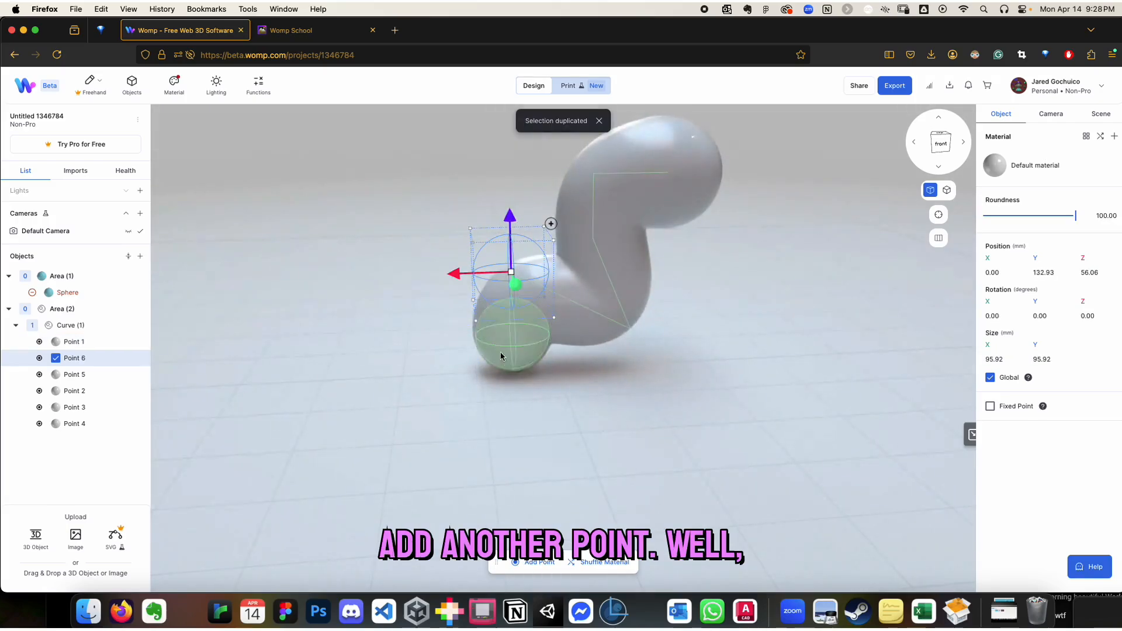
pyautogui.click(581, 409)
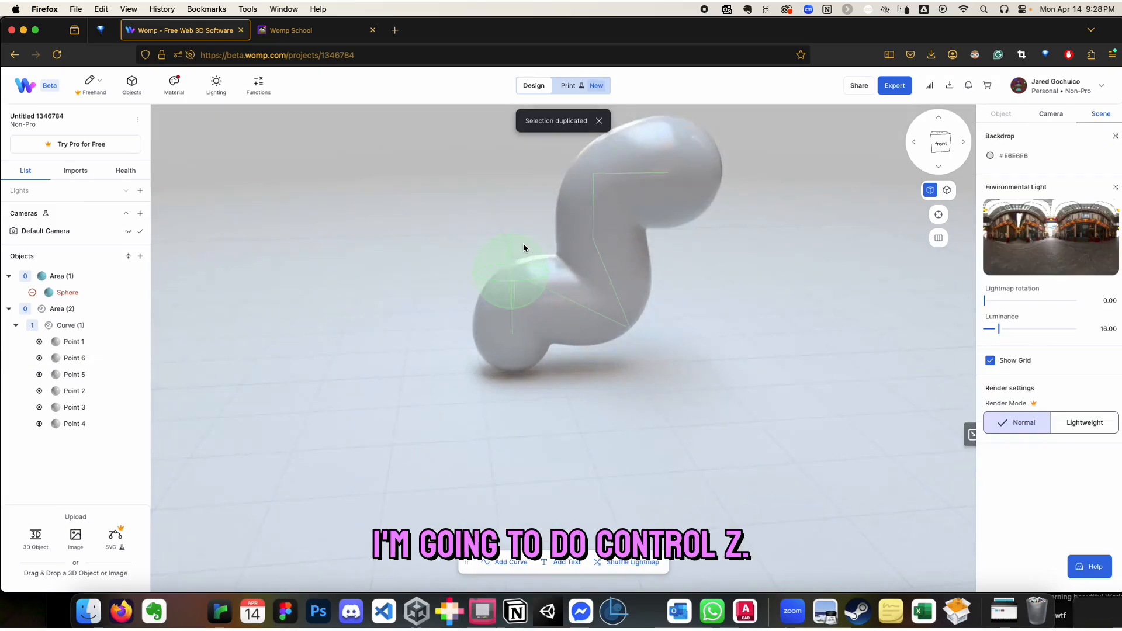
pyautogui.hotkey('ctrl', 'z')
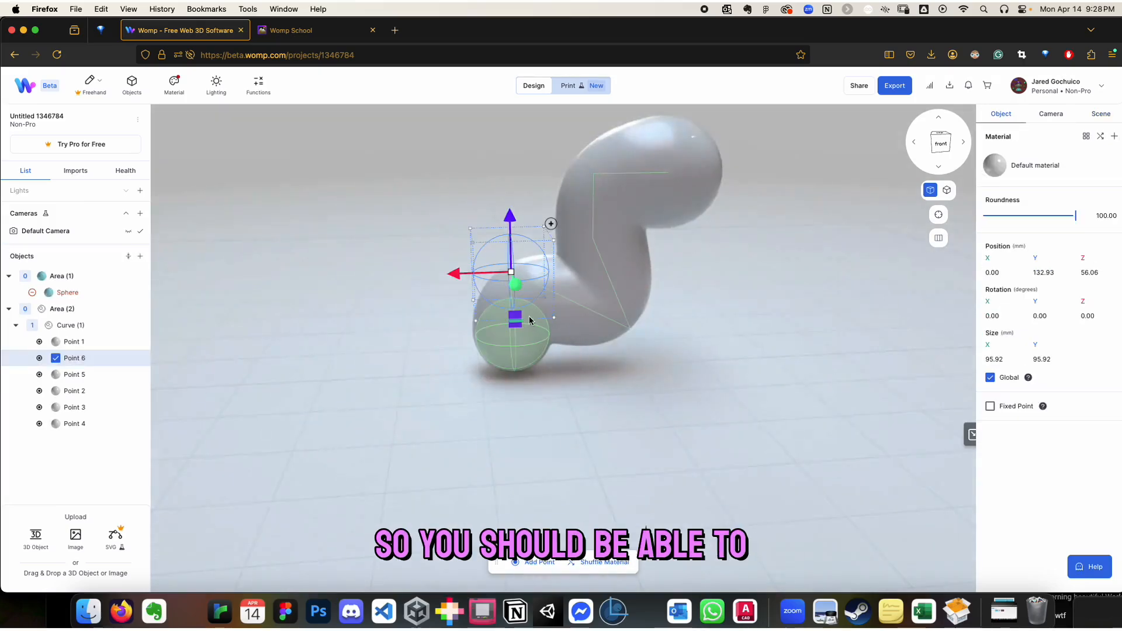
pyautogui.press('super+z')
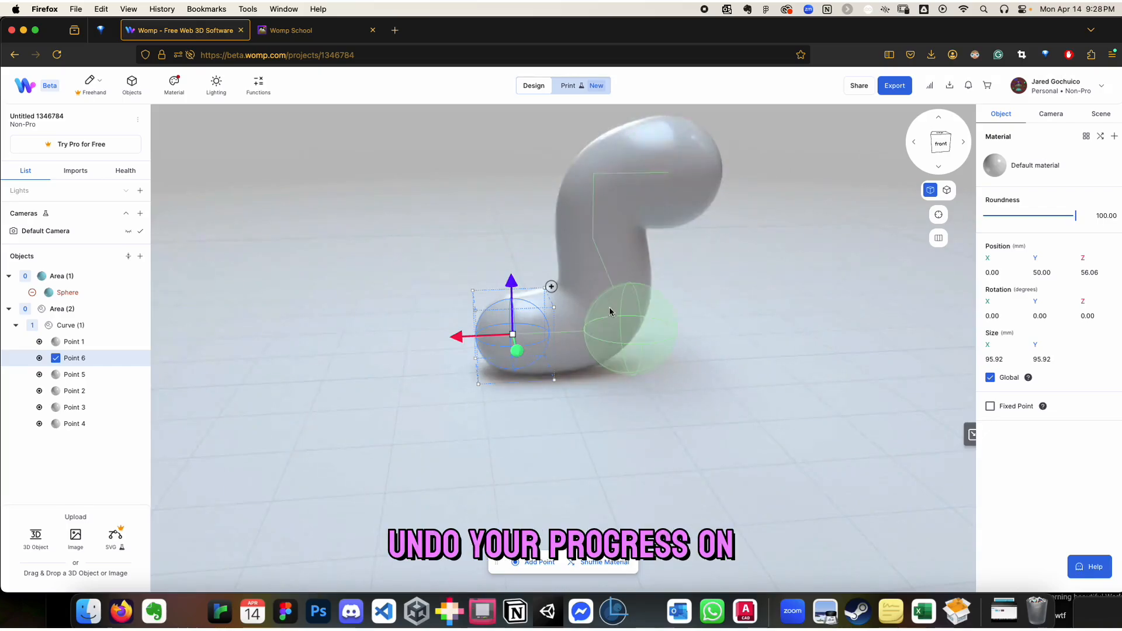
# Duplicate the tail point again, place the copy at about Y 83 mm, Z 96 mm, and move Point 1 to about Z 114 mm
pyautogui.moveTo(467, 346); pyautogui.dragTo(681, 327)
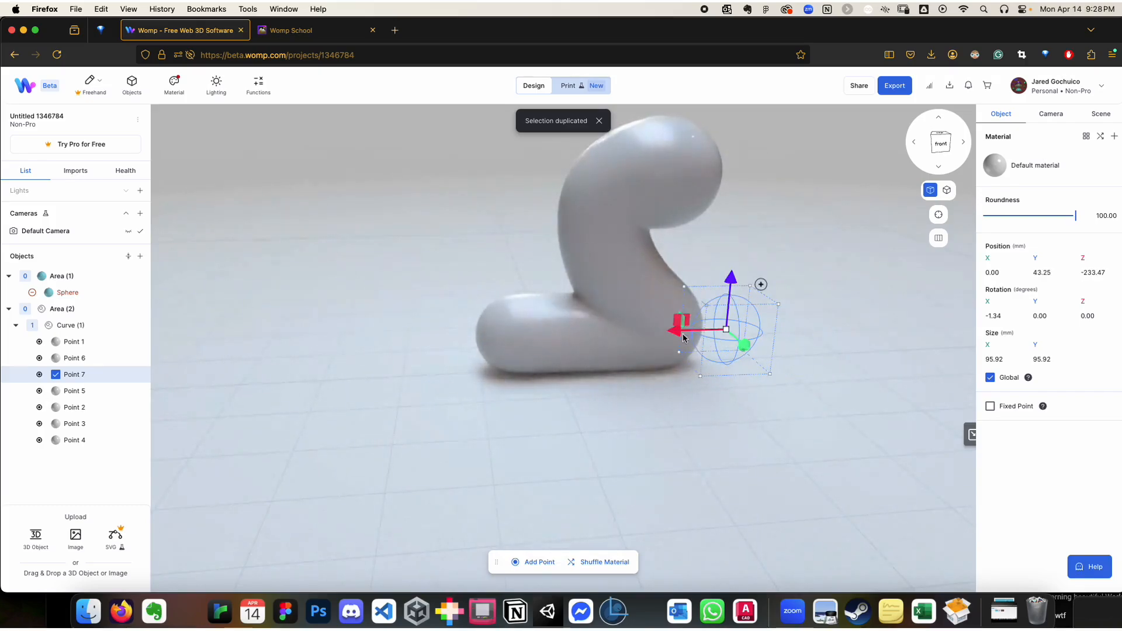
pyautogui.press('super+z')
pyautogui.moveTo(583, 431); pyautogui.dragTo(619, 397)
pyautogui.moveTo(458, 337); pyautogui.dragTo(427, 337)
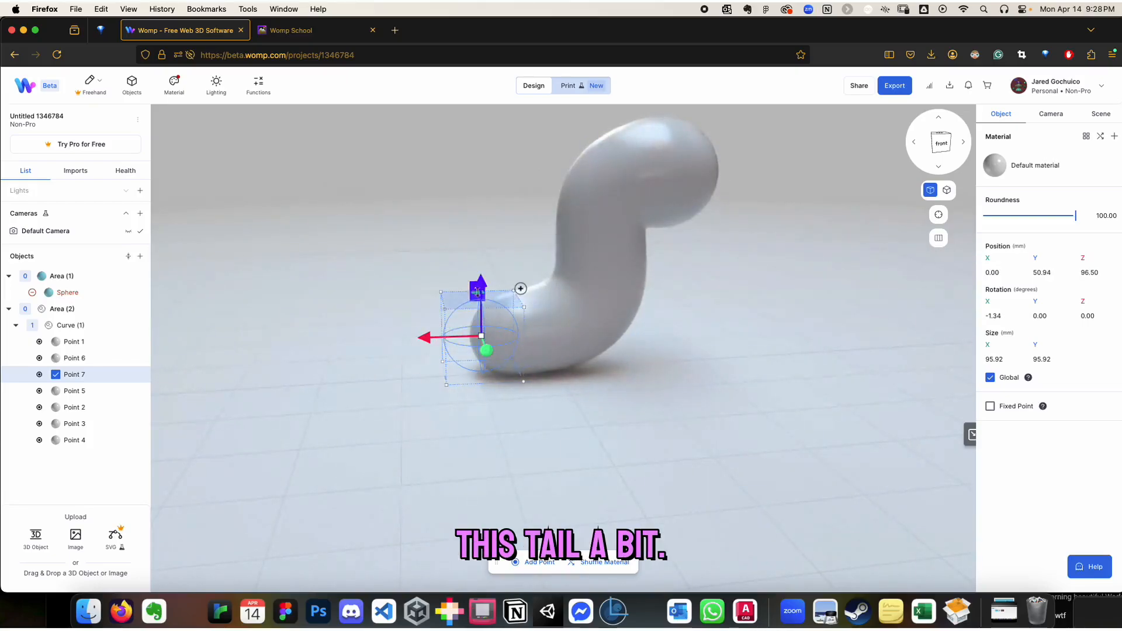
pyautogui.moveTo(481, 281); pyautogui.dragTo(494, 261)
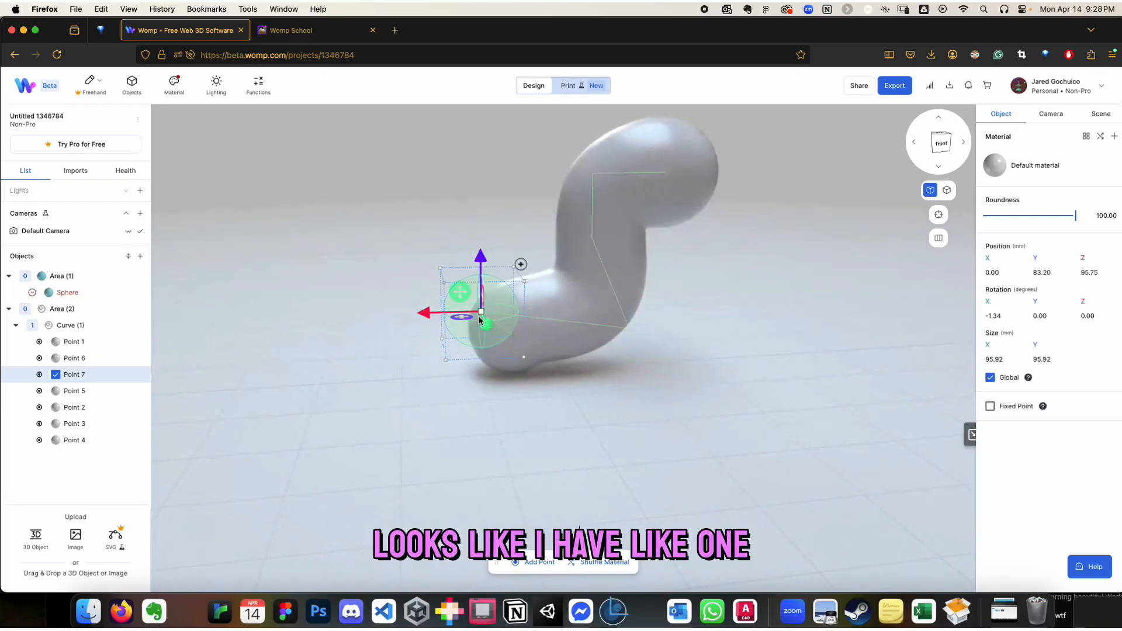
pyautogui.click(488, 328)
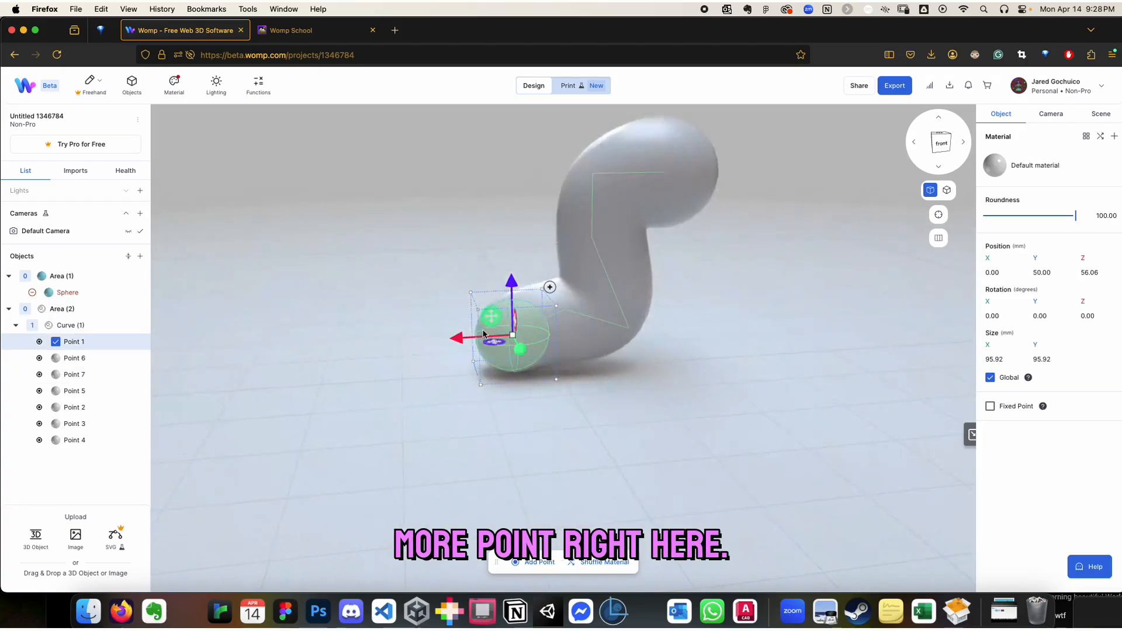
pyautogui.moveTo(452, 339); pyautogui.dragTo(408, 333)
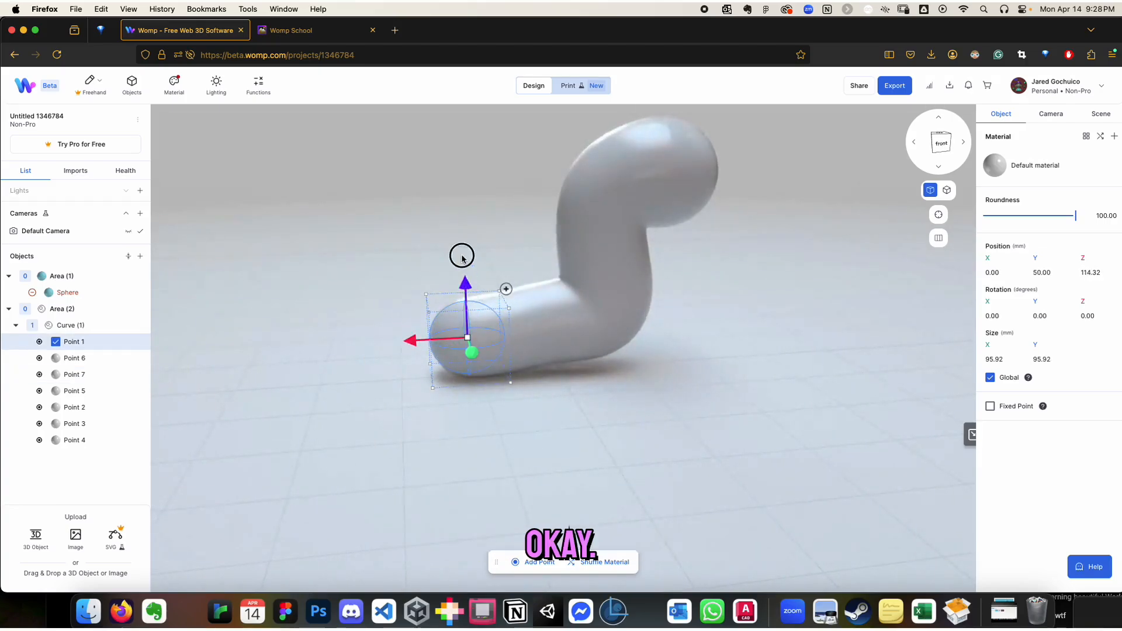
# Raise the tail's end point, Point 1, to about Y 97 mm and scale it down to about 35 mm
pyautogui.moveTo(462, 256); pyautogui.dragTo(464, 249)
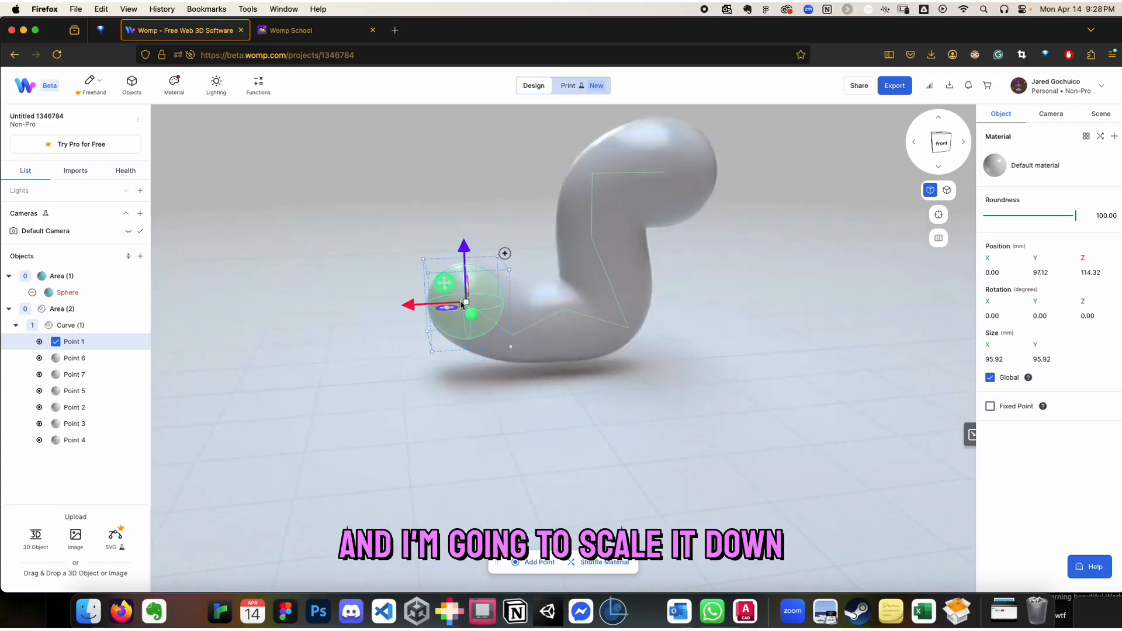
pyautogui.moveTo(466, 303); pyautogui.dragTo(410, 254)
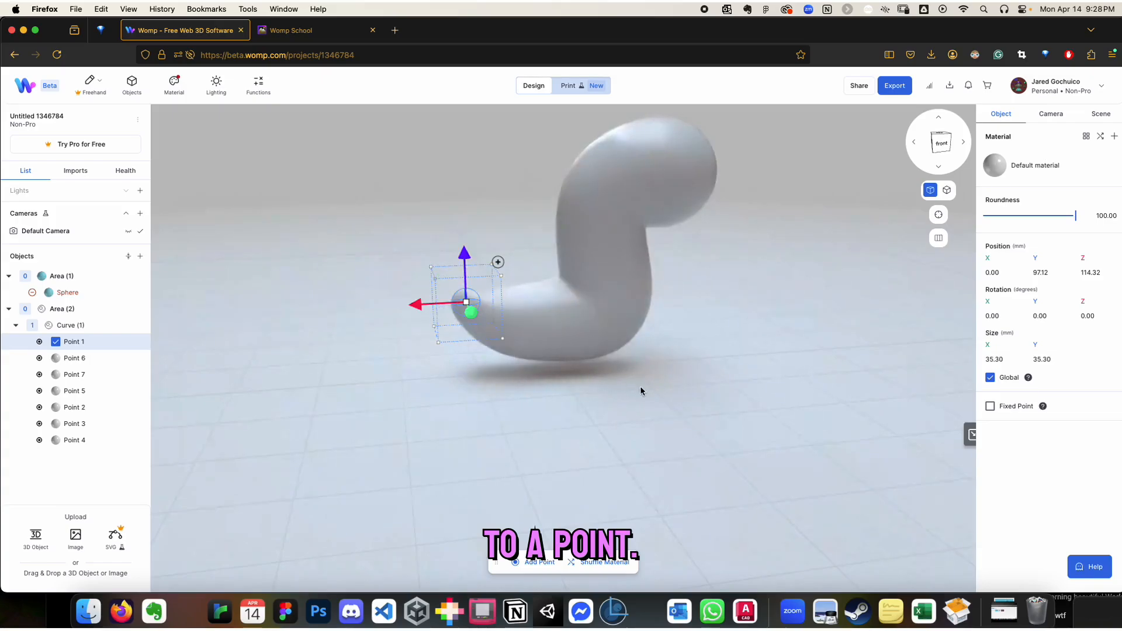
pyautogui.click(672, 379)
pyautogui.moveTo(621, 329); pyautogui.dragTo(525, 336)
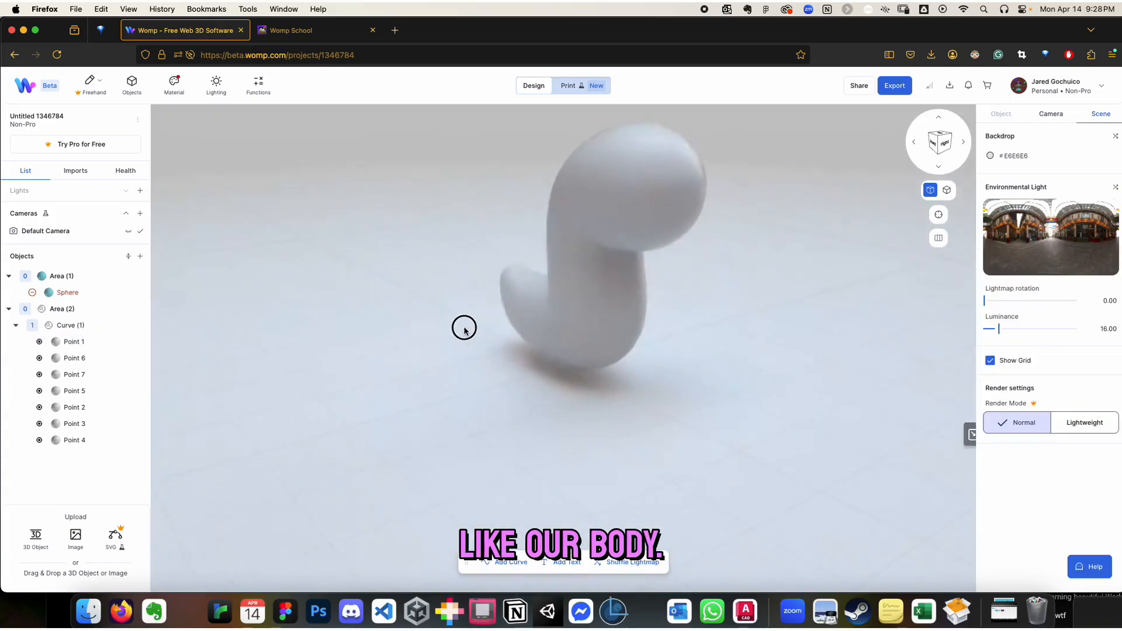
pyautogui.moveTo(742, 366); pyautogui.dragTo(703, 297)
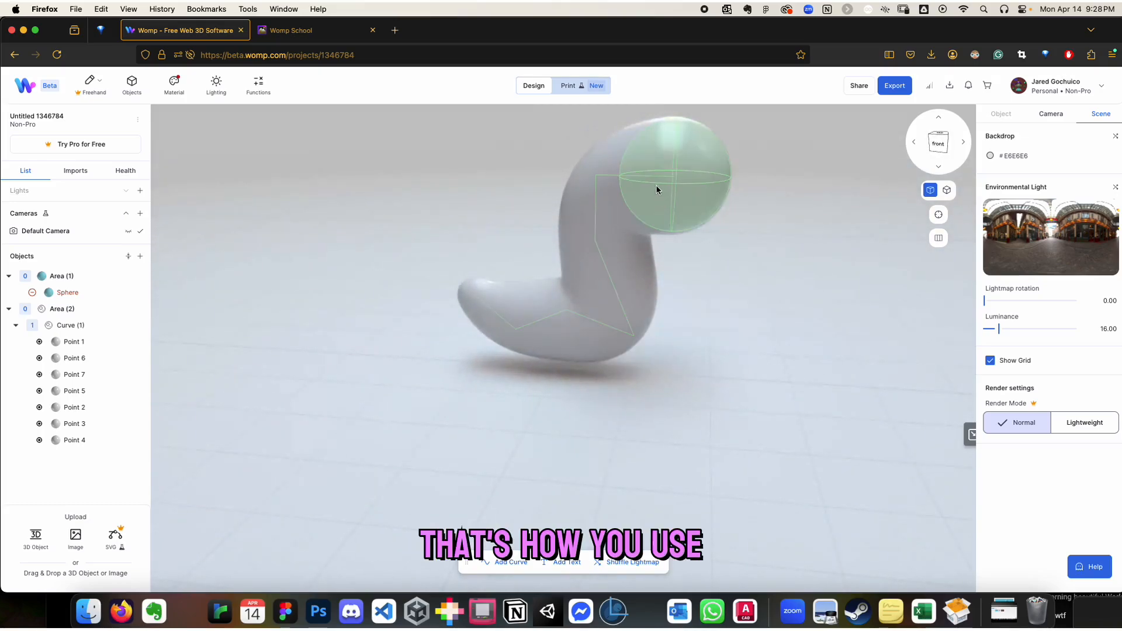
pyautogui.moveTo(768, 364); pyautogui.dragTo(690, 376)
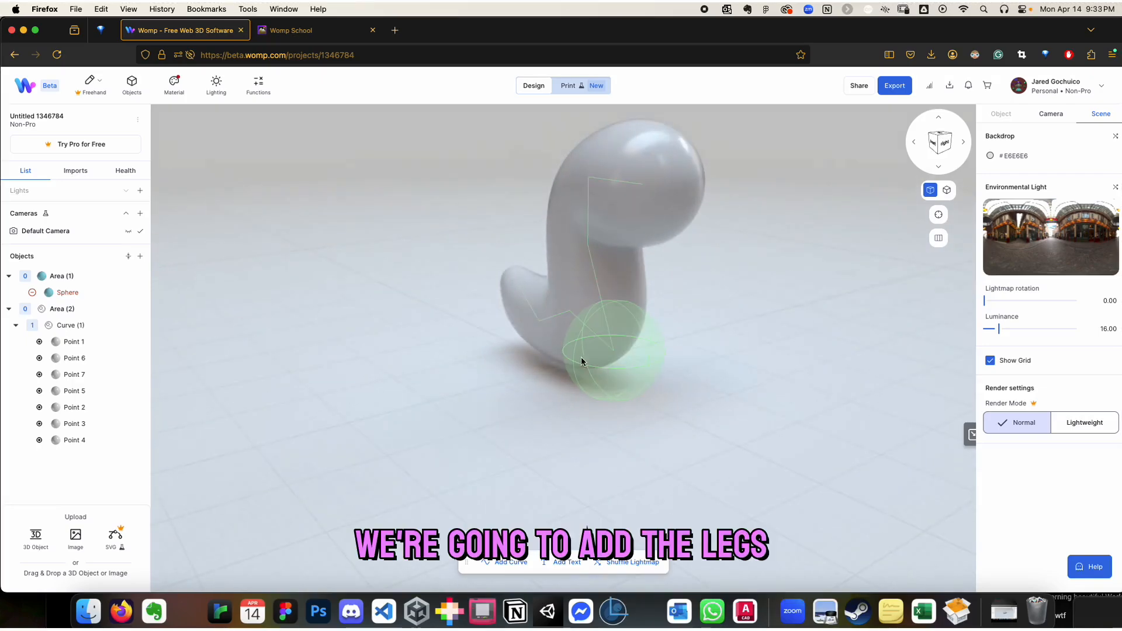
# Add a new default curve and move it along X beside the body, with its points at about X -266 and -116 mm
pyautogui.click(140, 256)
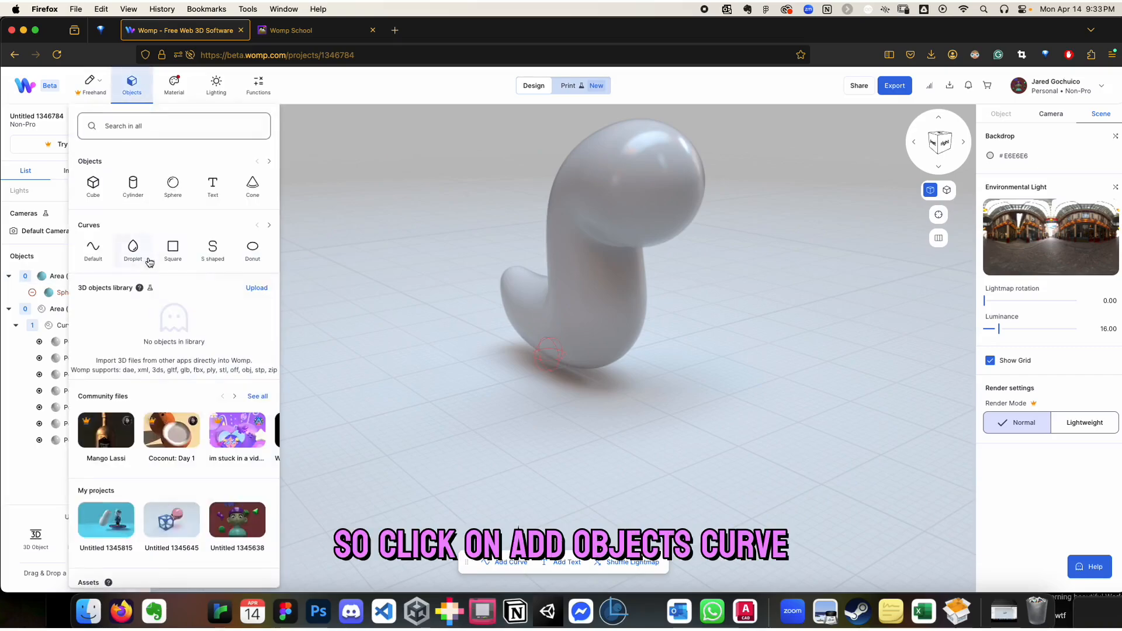
pyautogui.click(92, 250)
pyautogui.click(506, 348)
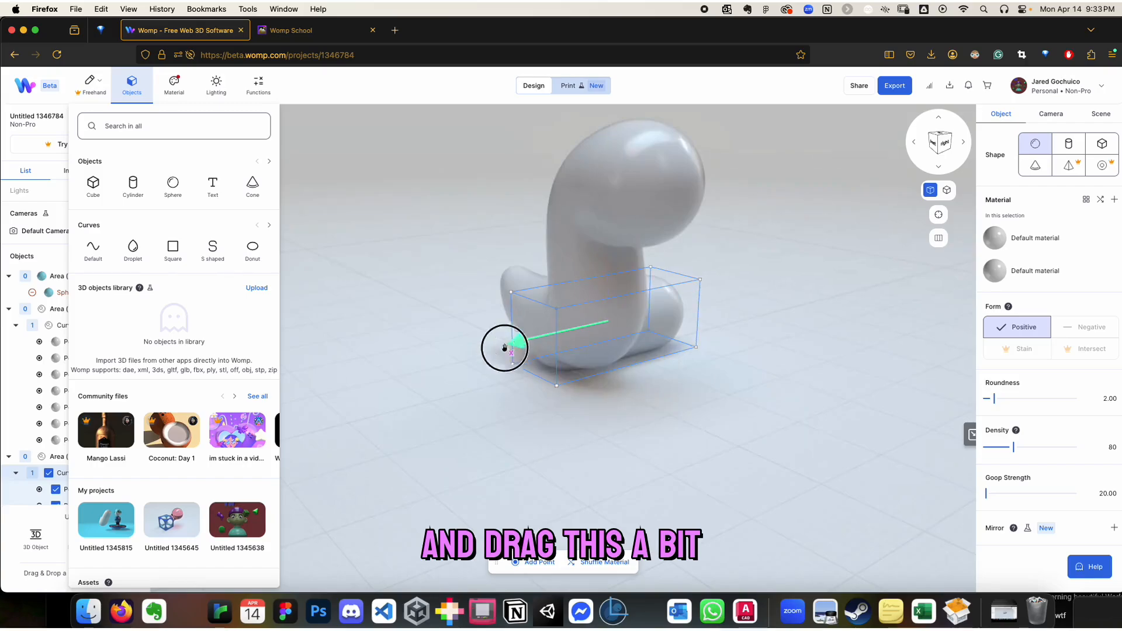
pyautogui.moveTo(505, 348); pyautogui.dragTo(304, 386)
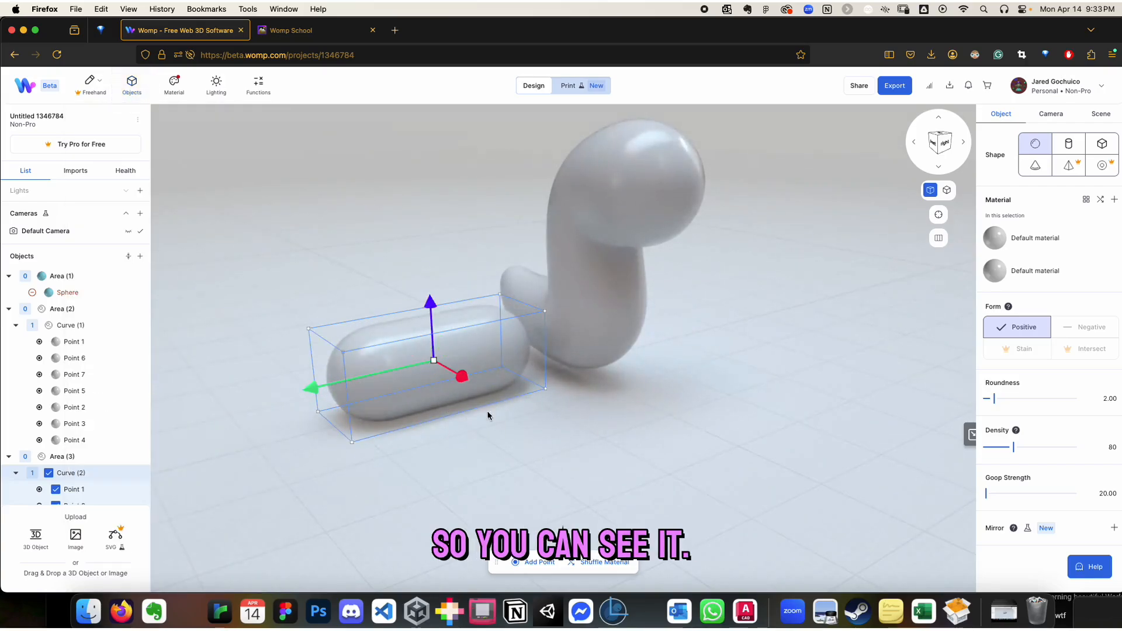
# Delete Point 2 of the new curve so only Point 1 is left
pyautogui.scroll(-1, 73, 477)
pyautogui.click(107, 479)
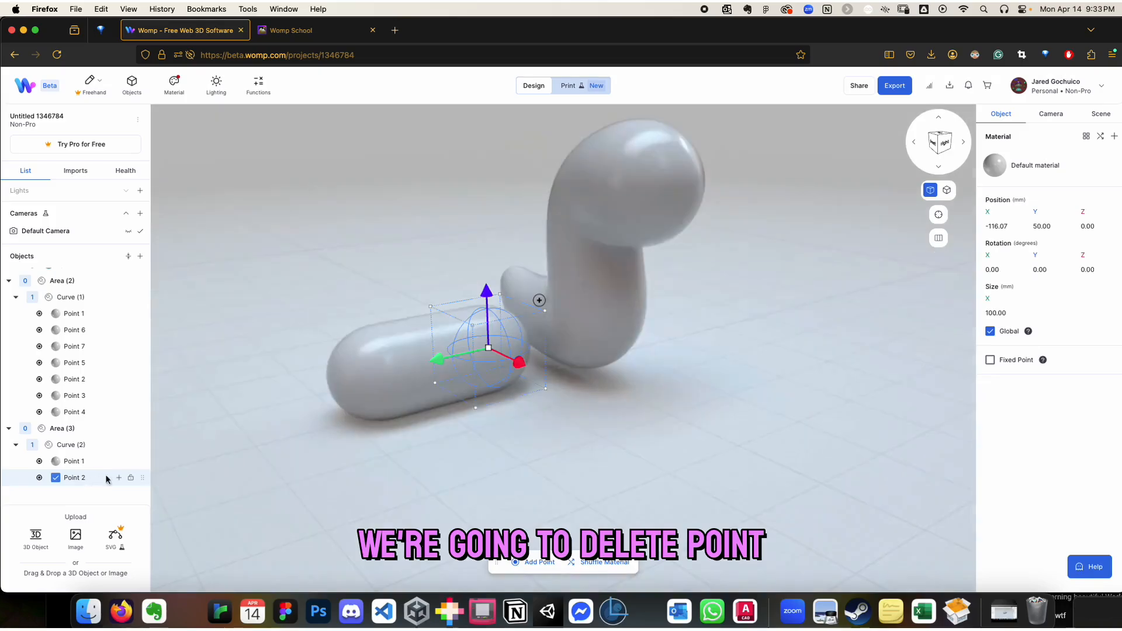
pyautogui.press('BackSpace')
pyautogui.click(366, 393)
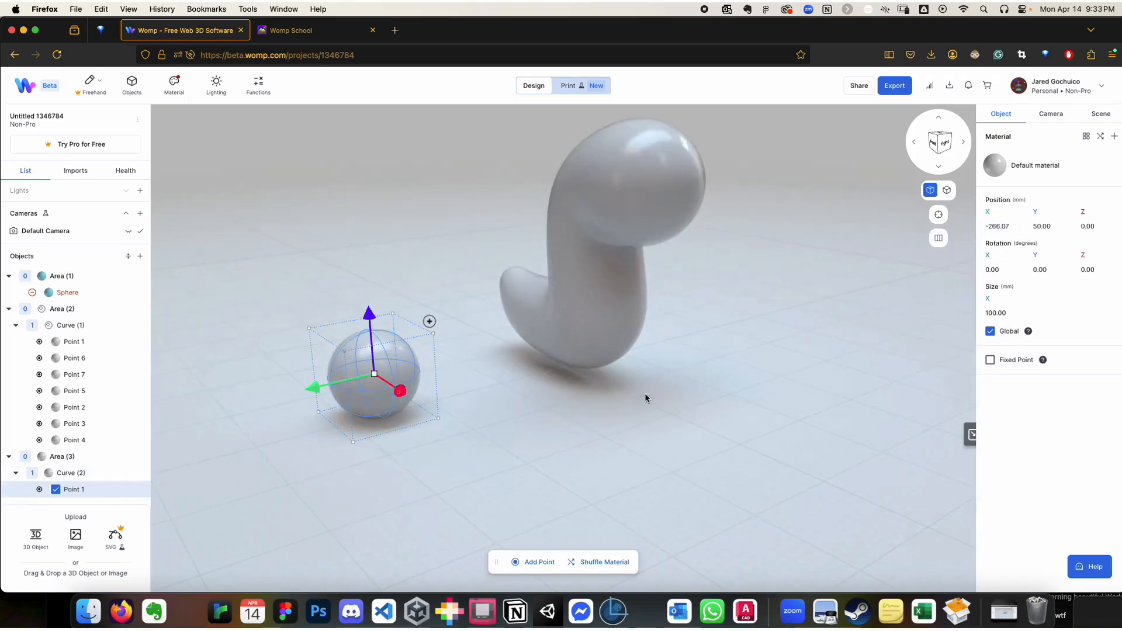
pyautogui.click(527, 443)
# Duplicate the new curve's remaining point down to about Y -27 mm and raise the whole curve above the floor
pyautogui.click(354, 389)
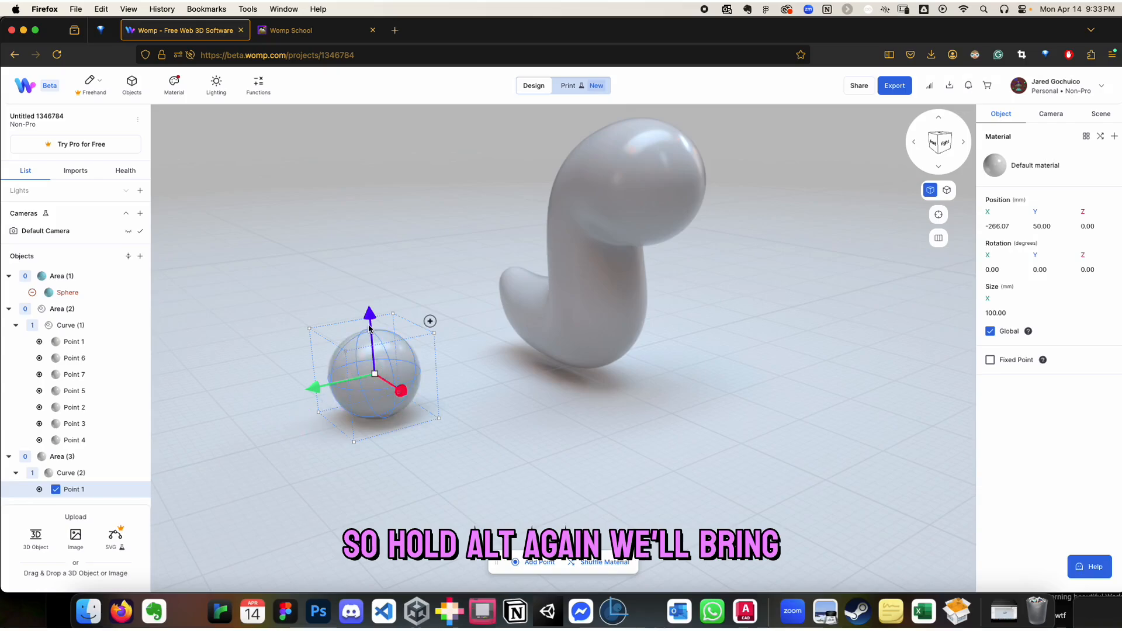
pyautogui.keyDown('alt'); pyautogui.moveTo(370, 328); pyautogui.dragTo(393, 381); pyautogui.keyUp('alt')
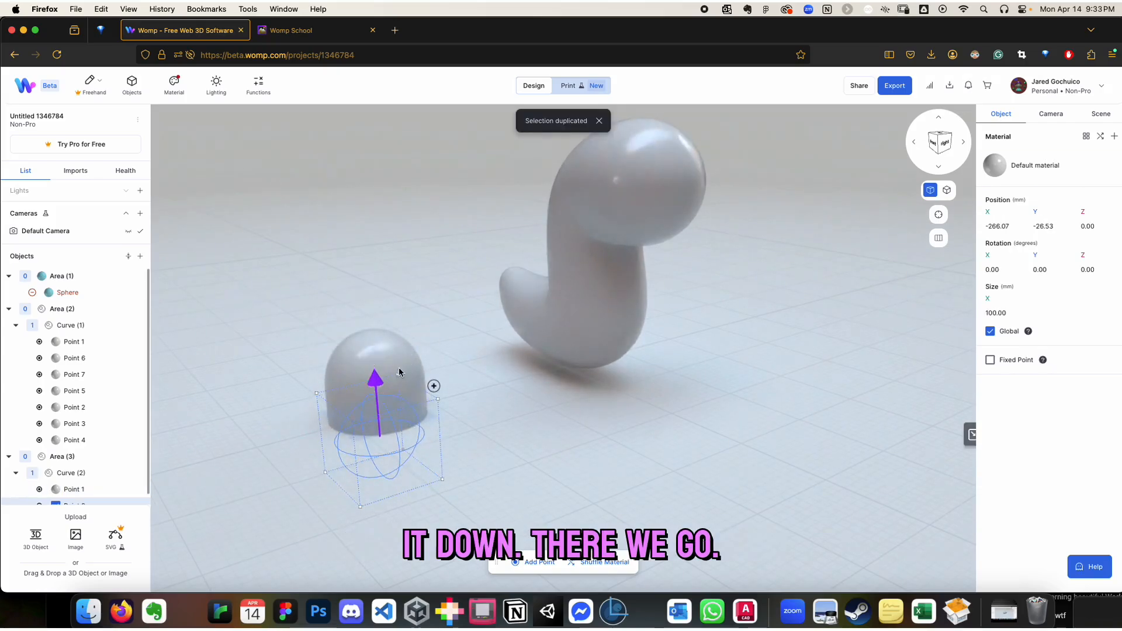
pyautogui.moveTo(514, 424); pyautogui.dragTo(456, 388)
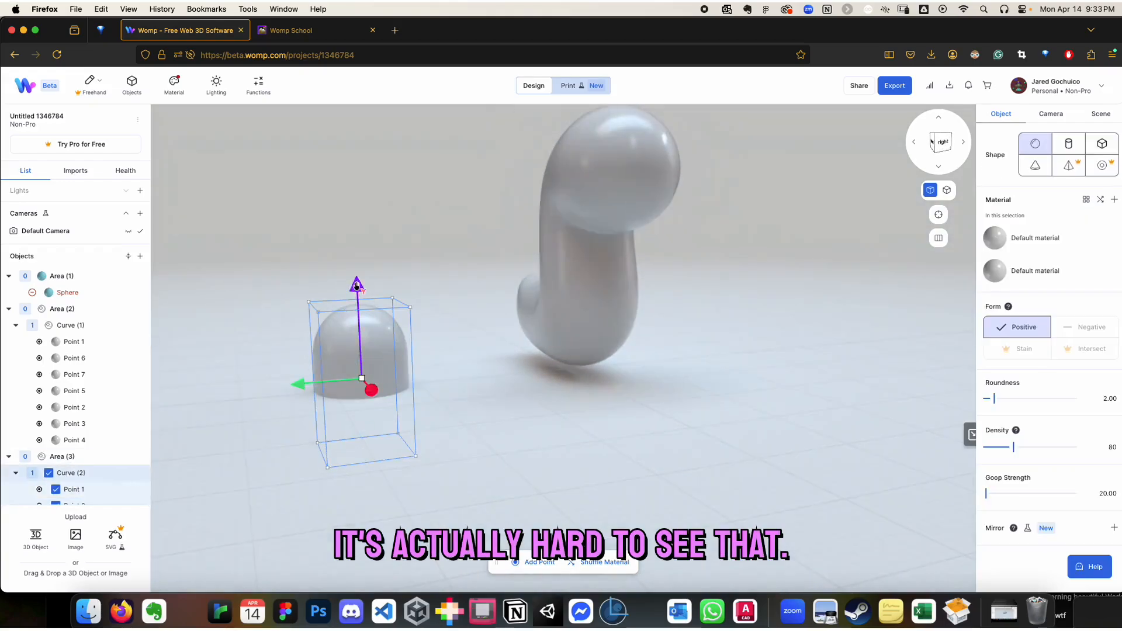
pyautogui.moveTo(357, 286); pyautogui.dragTo(353, 205)
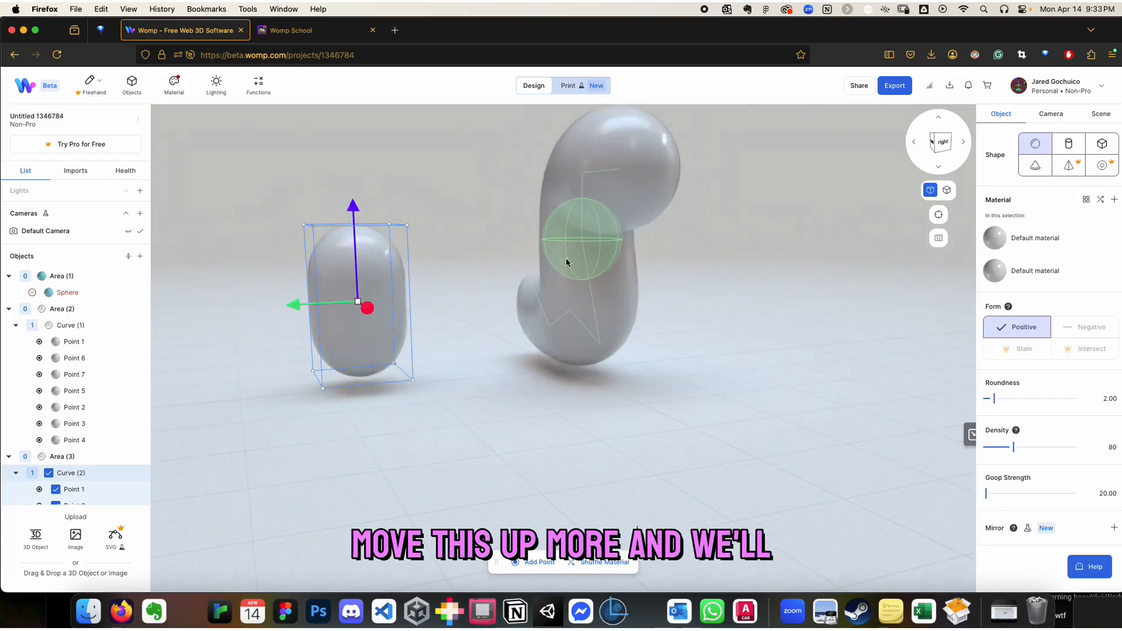
# Select the whole dragon body, Curve (1), and raise it well above the floor to make room for legs
pyautogui.click(88, 322)
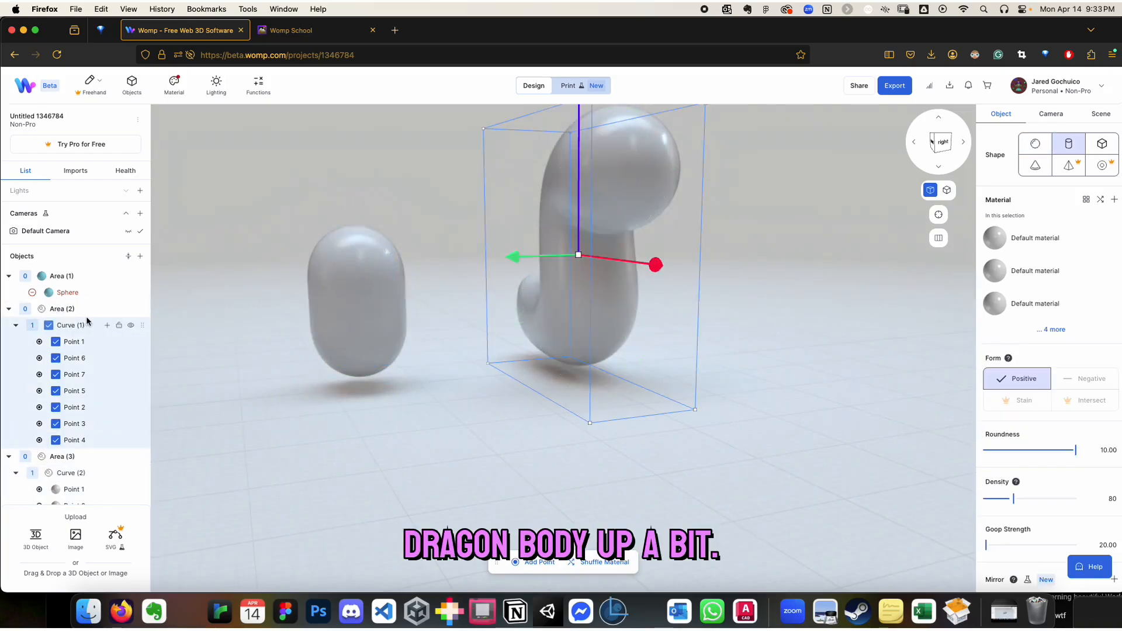
pyautogui.scroll(-2, 519, 343)
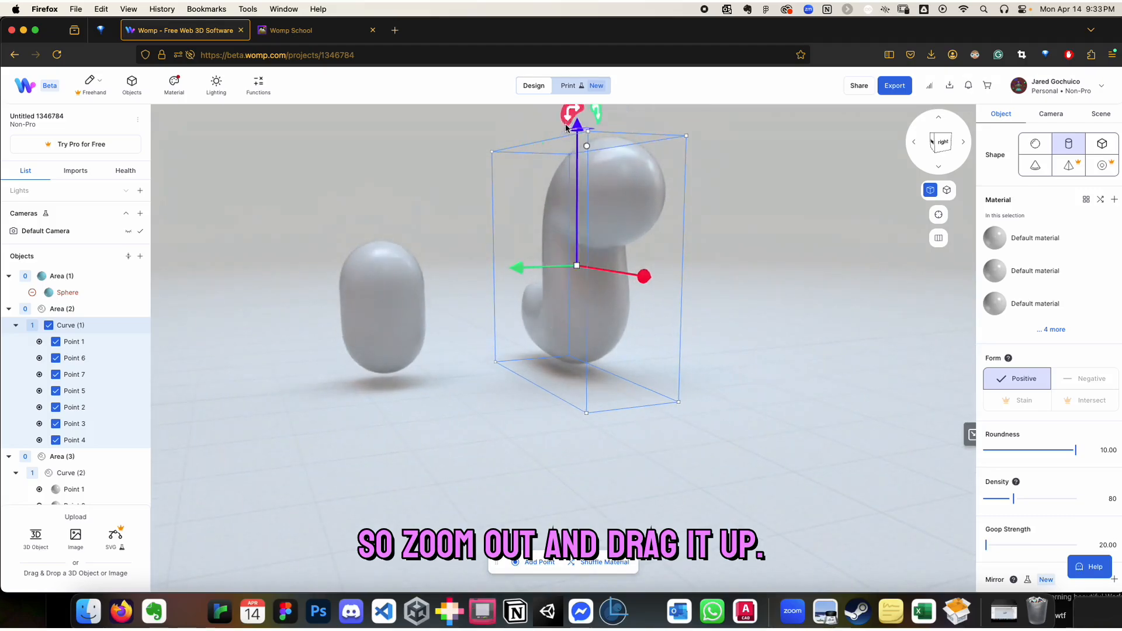
pyautogui.moveTo(566, 127); pyautogui.dragTo(579, 64)
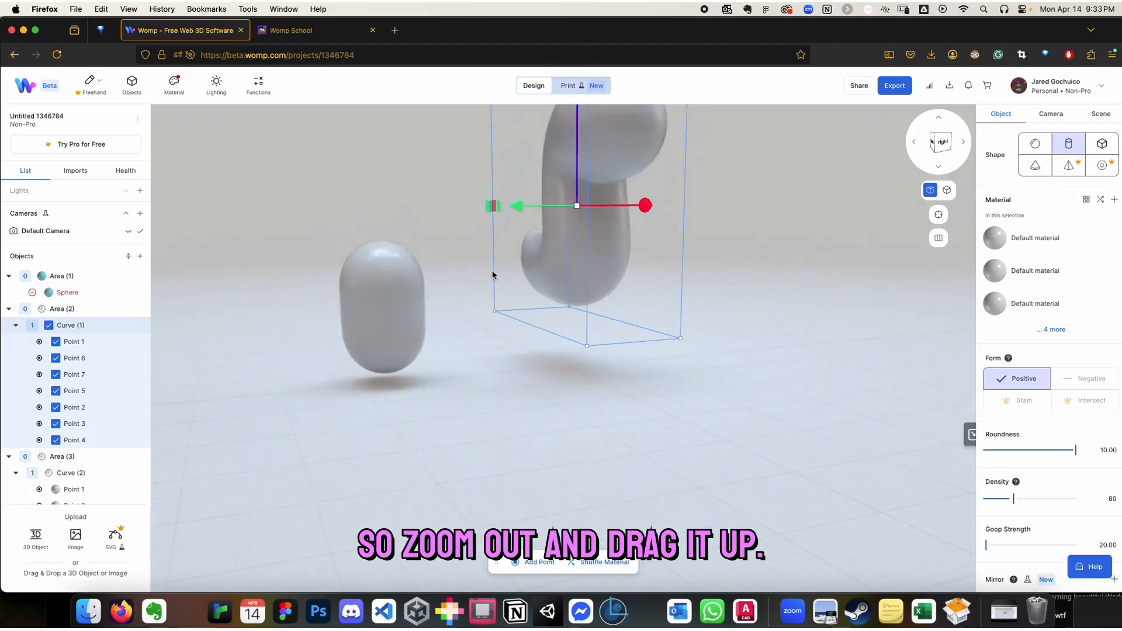
# Scale Curve (2) down to points of about 46 mm and position it as a leg under the middle of the body
pyautogui.click(338, 331)
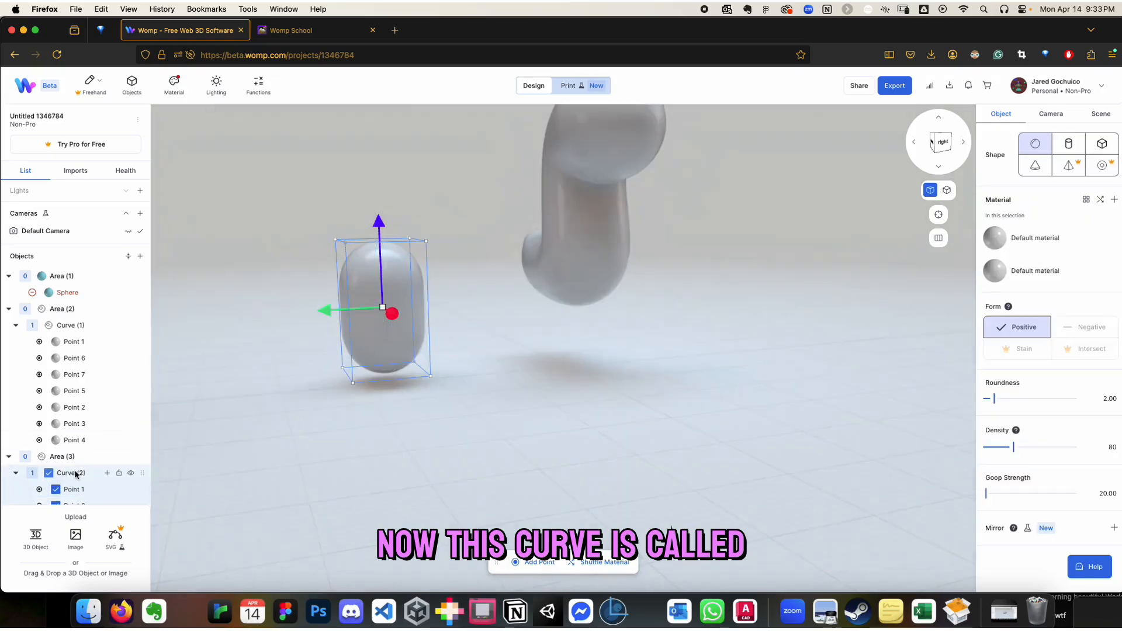
pyautogui.scroll(-1, 88, 409)
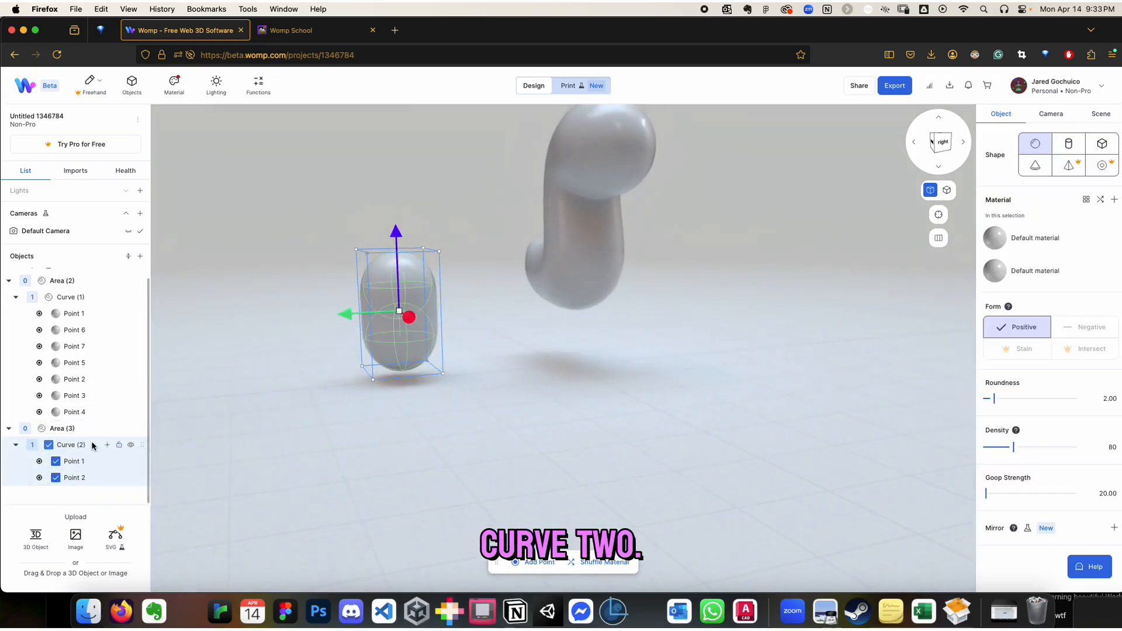
pyautogui.moveTo(400, 311); pyautogui.dragTo(529, 288)
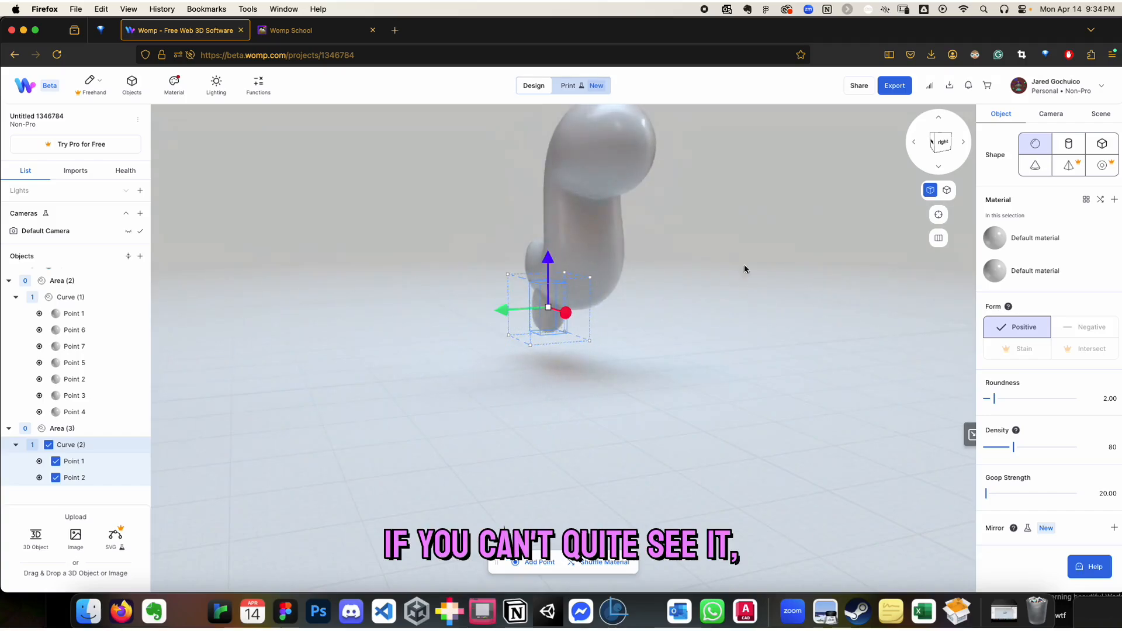
pyautogui.click(932, 145)
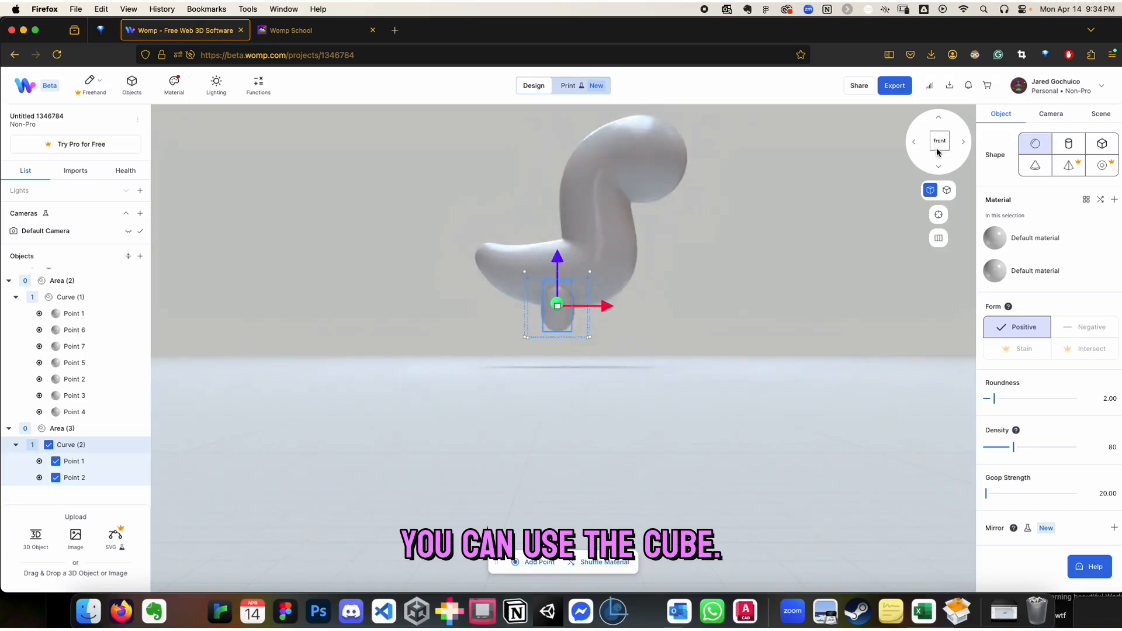
pyautogui.moveTo(604, 310); pyautogui.dragTo(522, 315, button='right')
pyautogui.moveTo(608, 307); pyautogui.dragTo(641, 307)
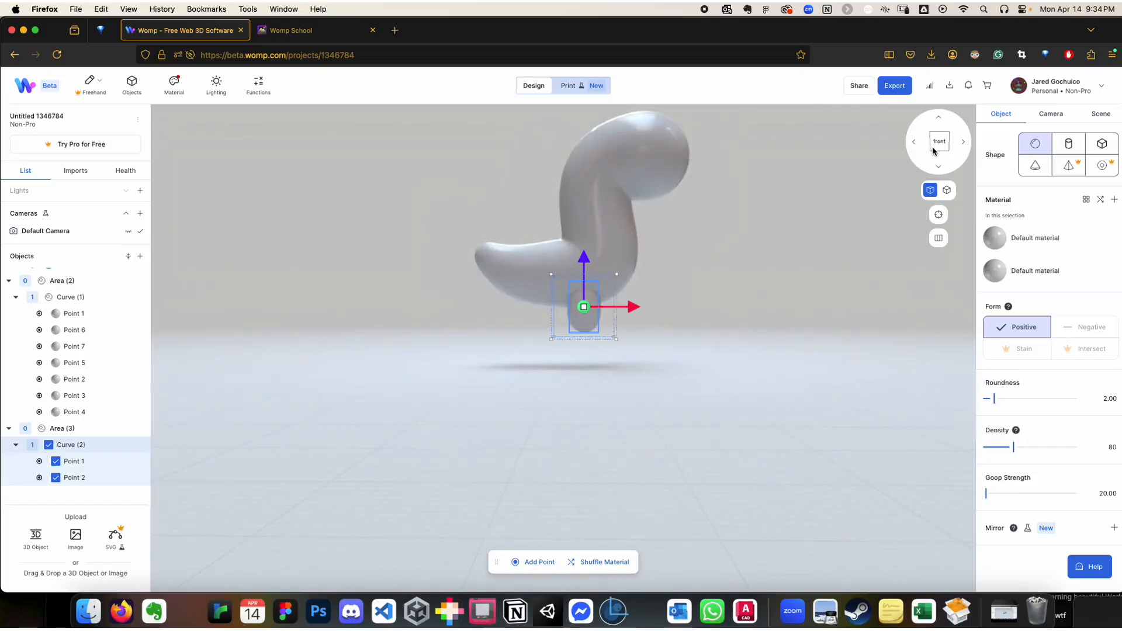
# Align the leg curve with the side of the body, raise it slightly and tilt it to about -20 degrees about Z
pyautogui.click(963, 142)
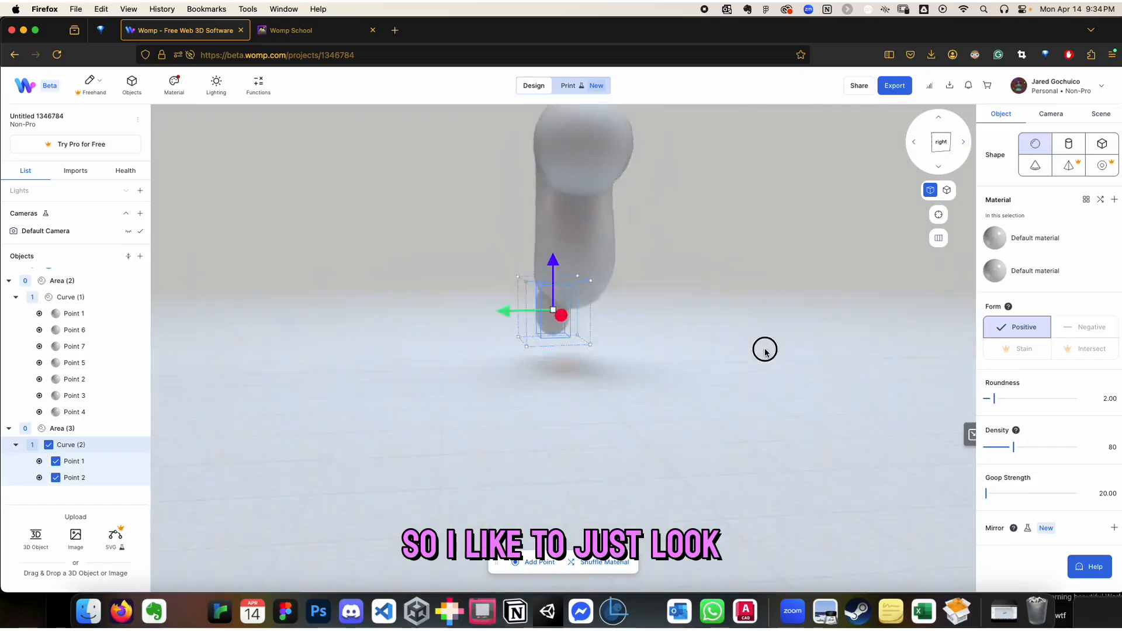
pyautogui.moveTo(765, 351); pyautogui.dragTo(506, 352)
pyautogui.moveTo(459, 297); pyautogui.dragTo(552, 258)
pyautogui.moveTo(506, 300); pyautogui.dragTo(498, 301)
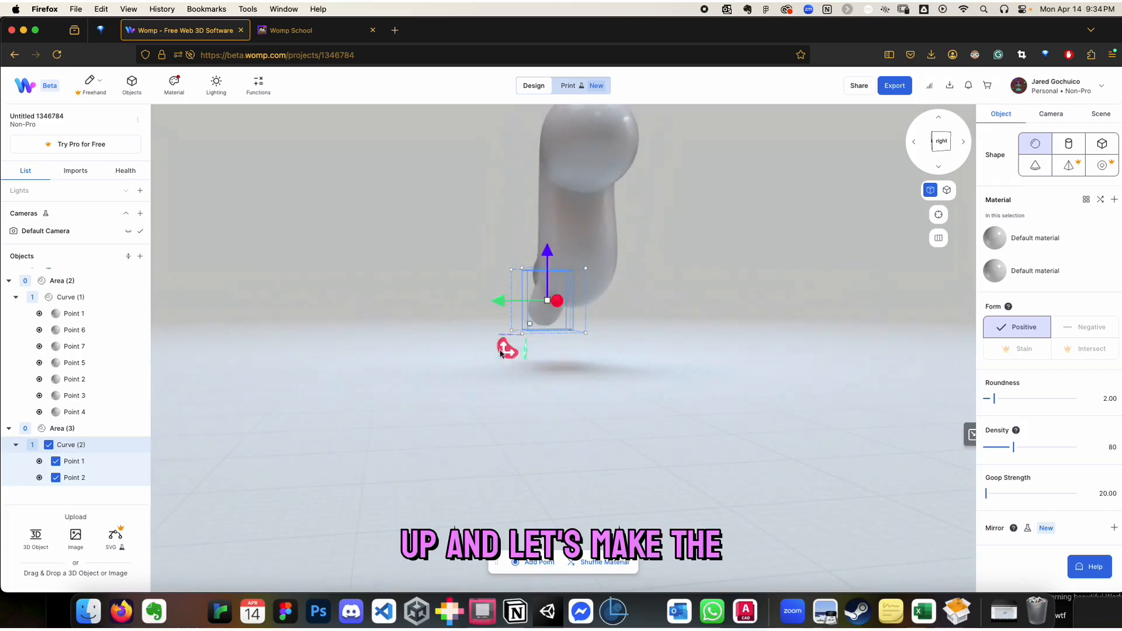
pyautogui.moveTo(573, 361)
pyautogui.mouseDown()
pyautogui.moveTo(592, 321)
pyautogui.moveTo(566, 363)
pyautogui.mouseUp()
# Lengthen the leg by duplicating its Point 2 to about X -61, Y 54 mm and shift the leg's end forward
pyautogui.click(545, 317)
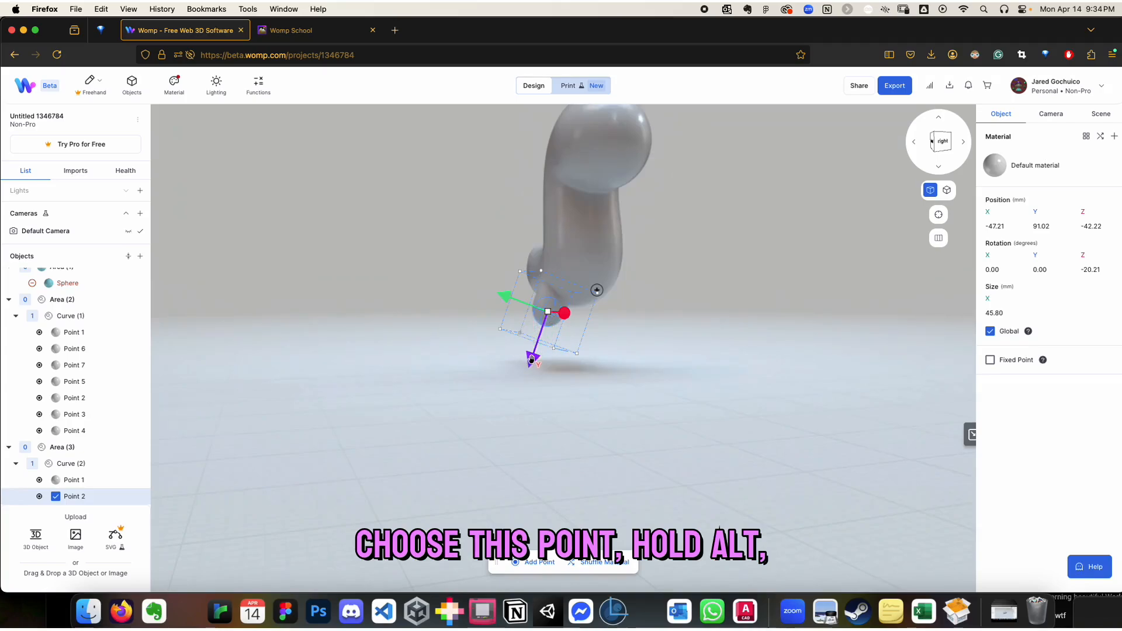
pyautogui.keyDown('alt'); pyautogui.moveTo(532, 358); pyautogui.dragTo(525, 384); pyautogui.keyUp('alt')
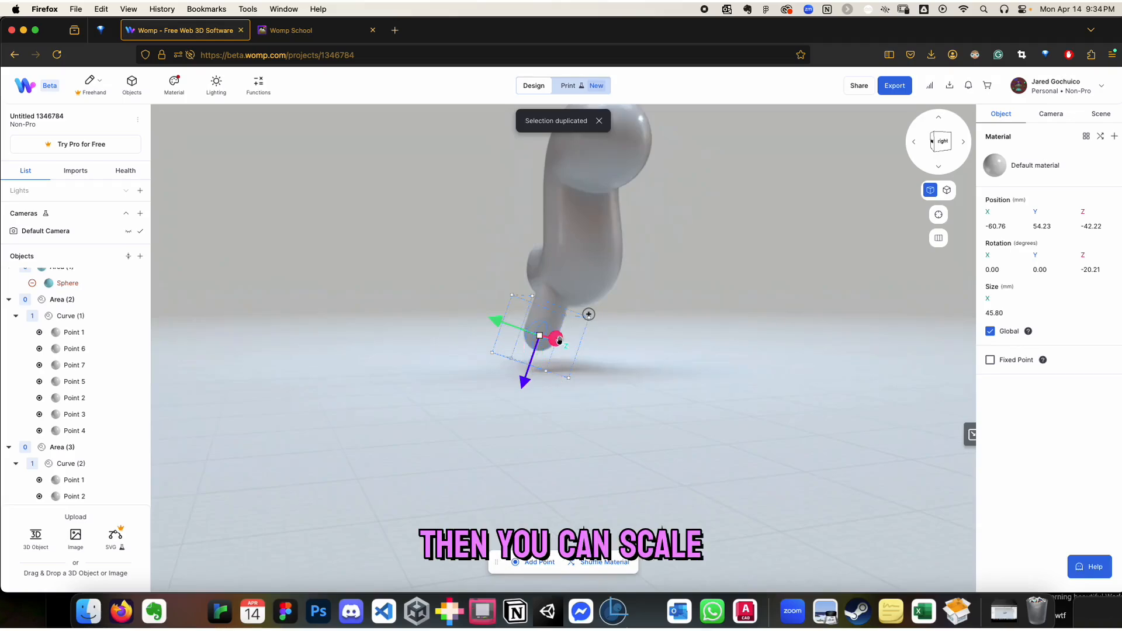
pyautogui.moveTo(546, 342); pyautogui.dragTo(712, 363)
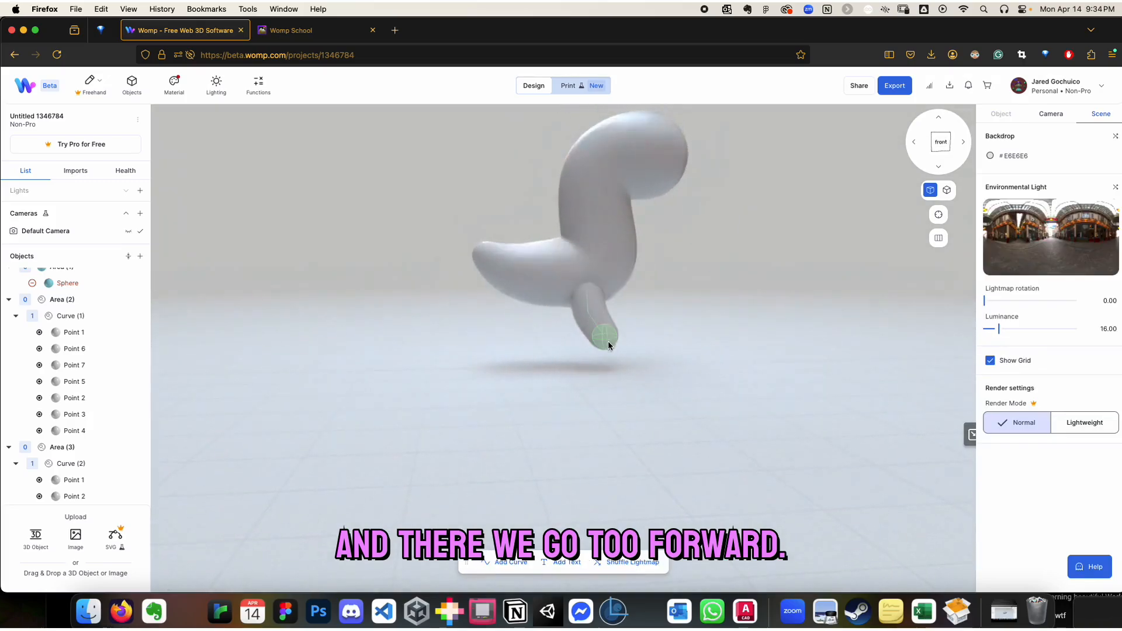
# Move the leg's lowest point slightly back toward the tail and check the leg from the right side
pyautogui.click(608, 341)
pyautogui.moveTo(552, 338); pyautogui.dragTo(548, 338)
pyautogui.click(673, 405)
pyautogui.moveTo(591, 370); pyautogui.dragTo(529, 331)
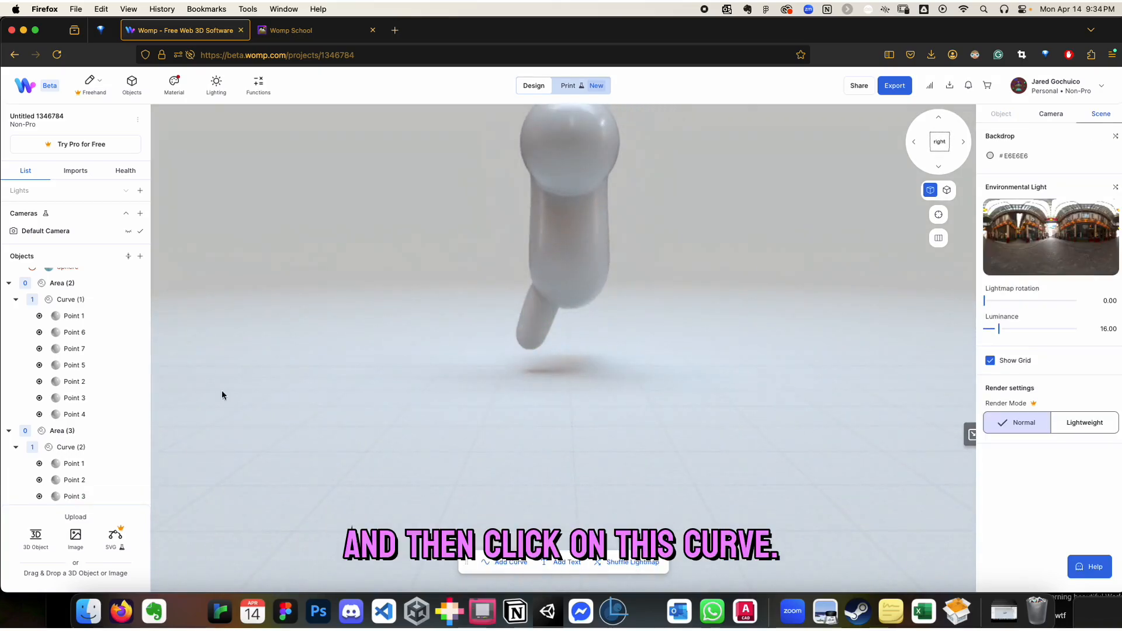
# Add a mirror plane to Curve (2), try the Z and Y plane axes, and set it to the X axis at about -94 mm
pyautogui.click(67, 447)
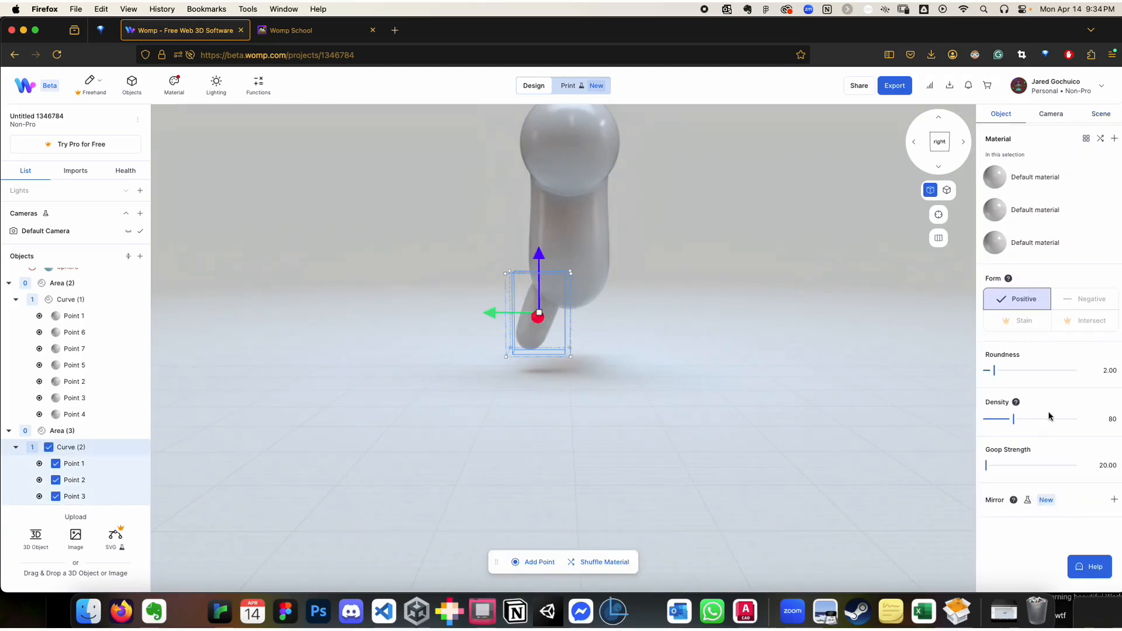
pyautogui.click(1114, 501)
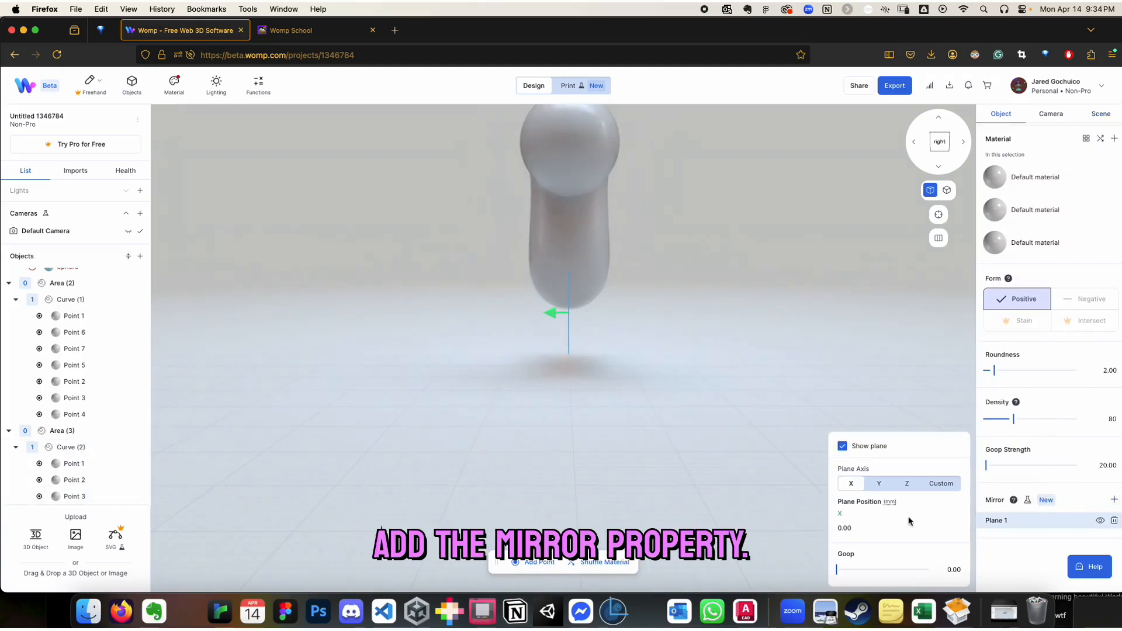
pyautogui.click(907, 485)
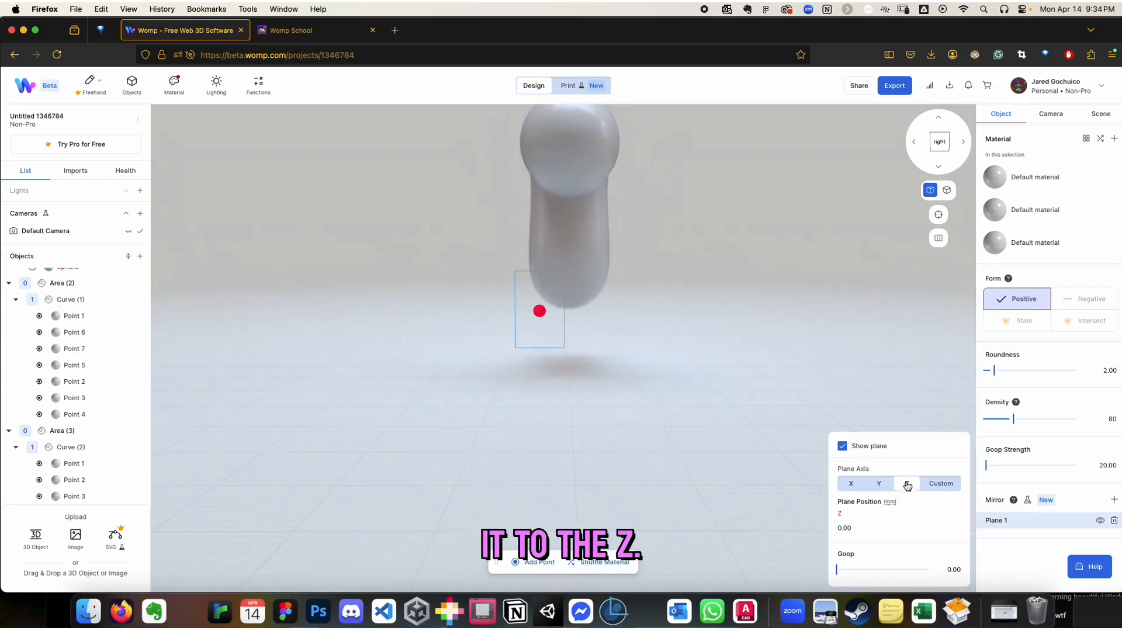
pyautogui.click(878, 484)
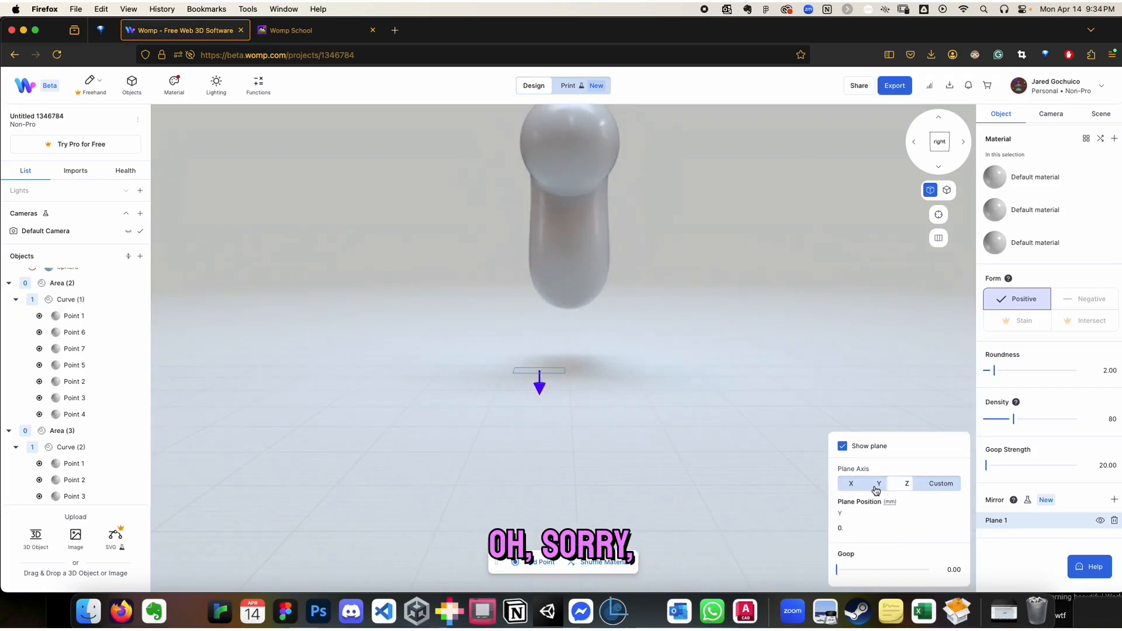
pyautogui.click(847, 484)
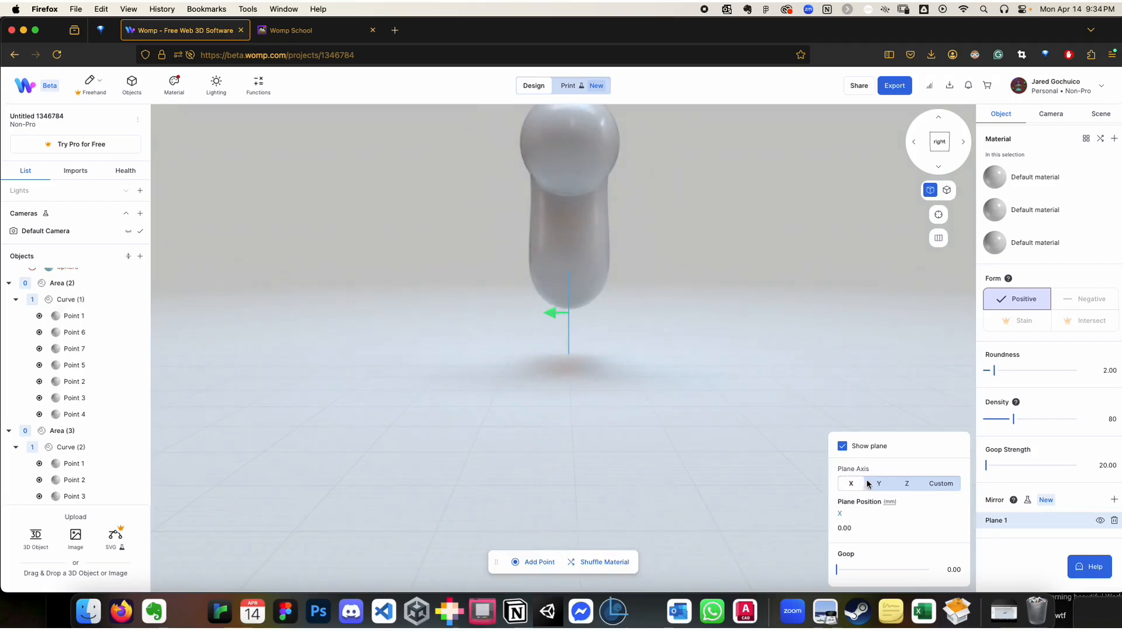
pyautogui.moveTo(556, 314); pyautogui.dragTo(494, 317)
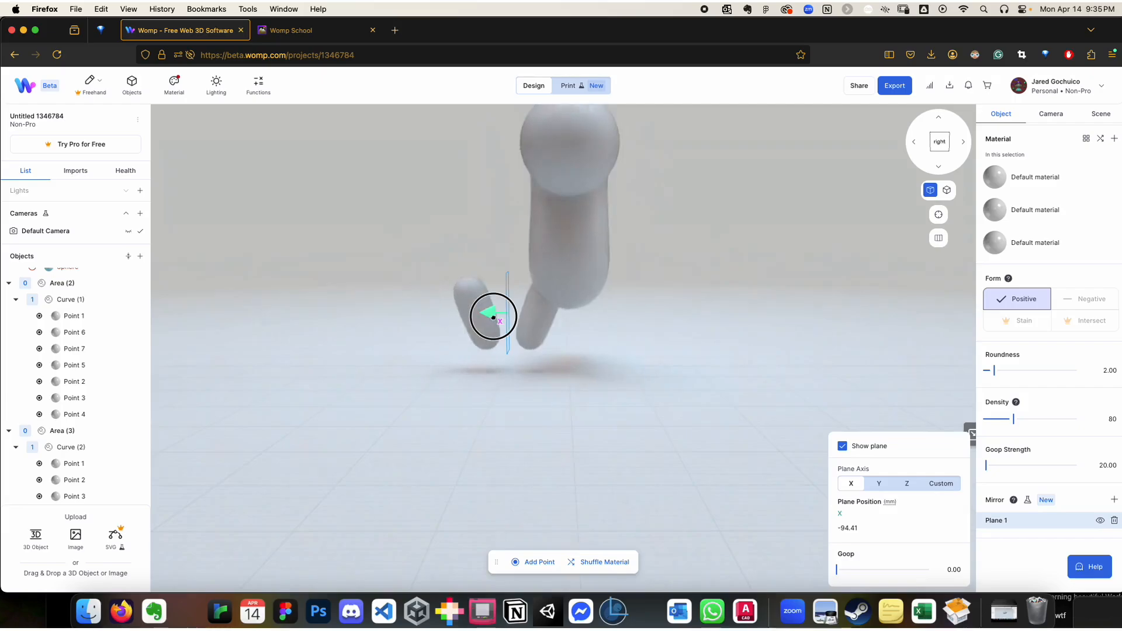
pyautogui.click(906, 483)
pyautogui.moveTo(651, 392); pyautogui.dragTo(777, 396)
pyautogui.click(856, 483)
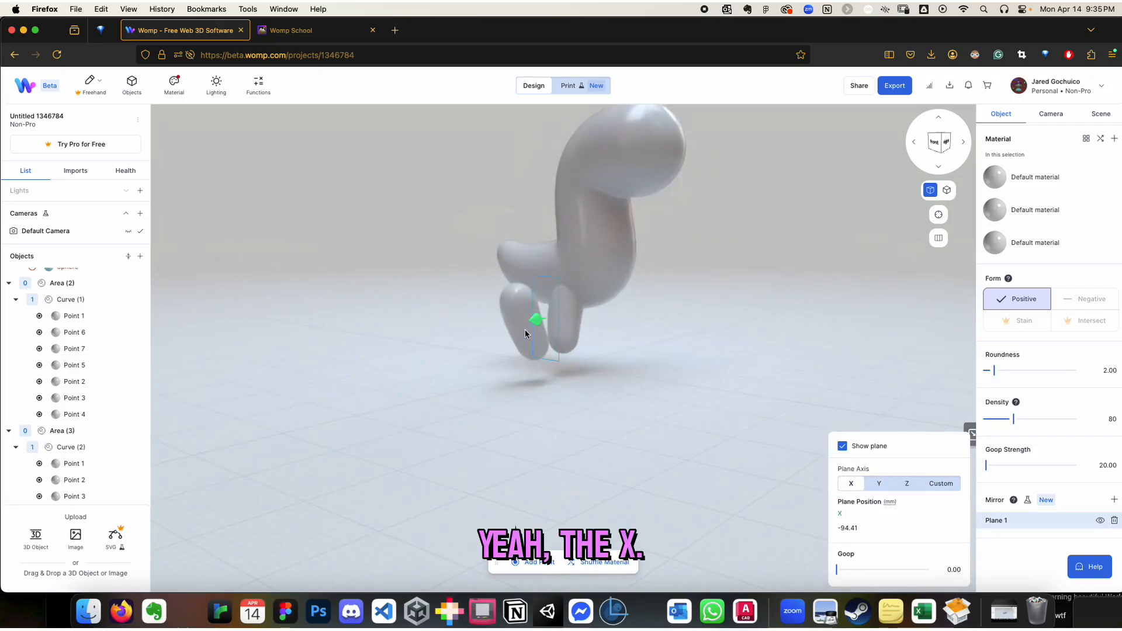
# Try different X positions for the leg's mirror plane, including about 97 mm and -124 mm
pyautogui.moveTo(634, 422); pyautogui.dragTo(544, 425)
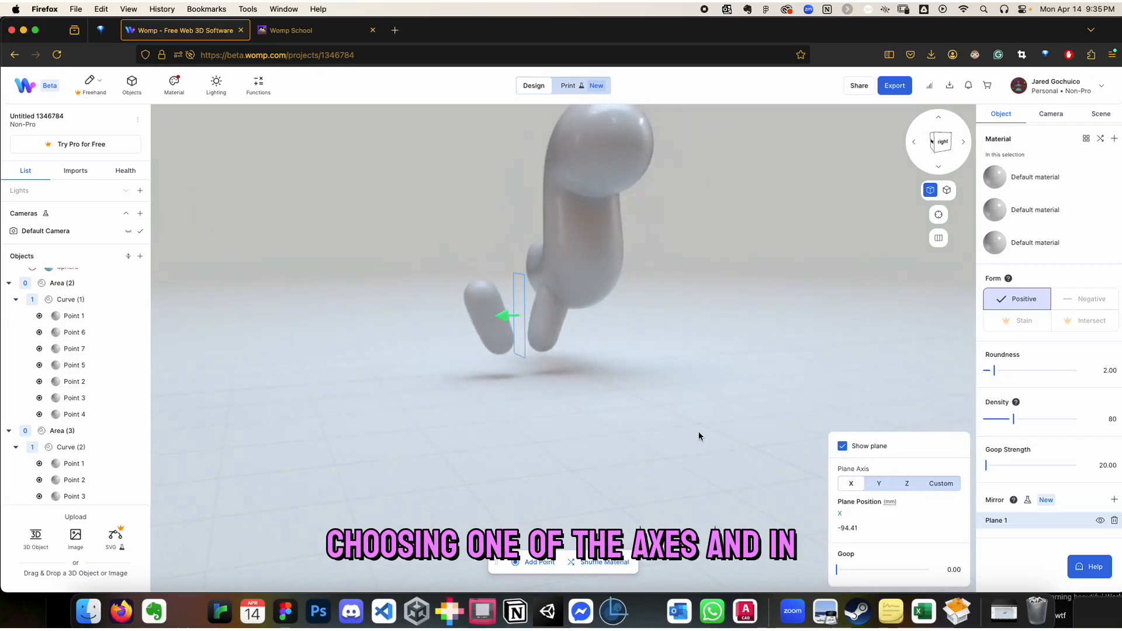
pyautogui.moveTo(629, 419); pyautogui.dragTo(535, 374)
pyautogui.moveTo(496, 315); pyautogui.dragTo(482, 316)
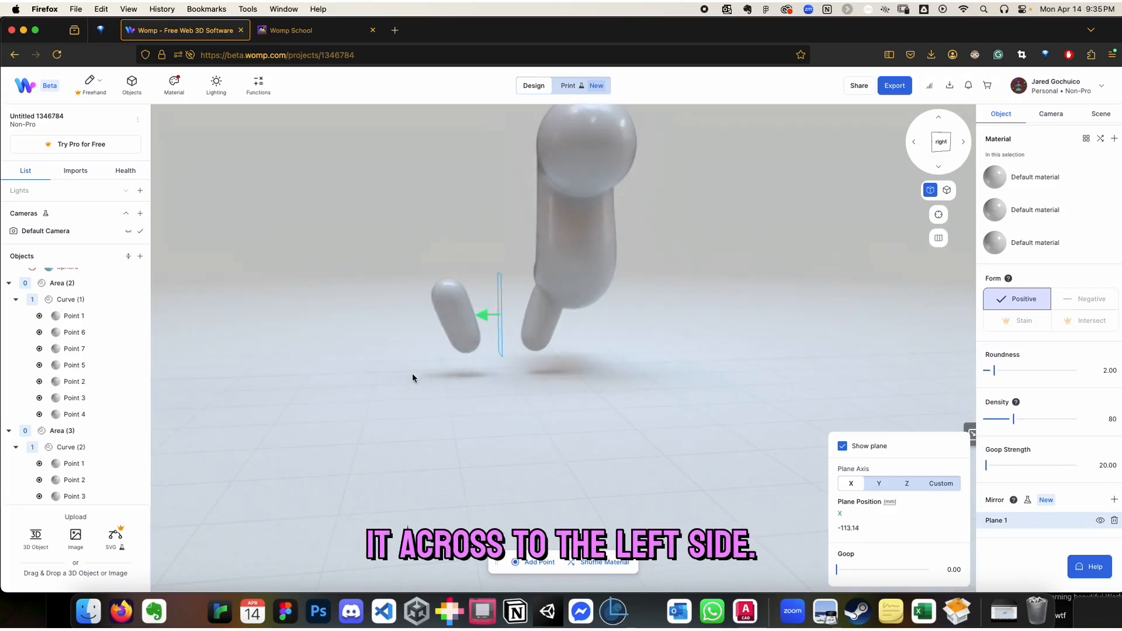
pyautogui.click(845, 529)
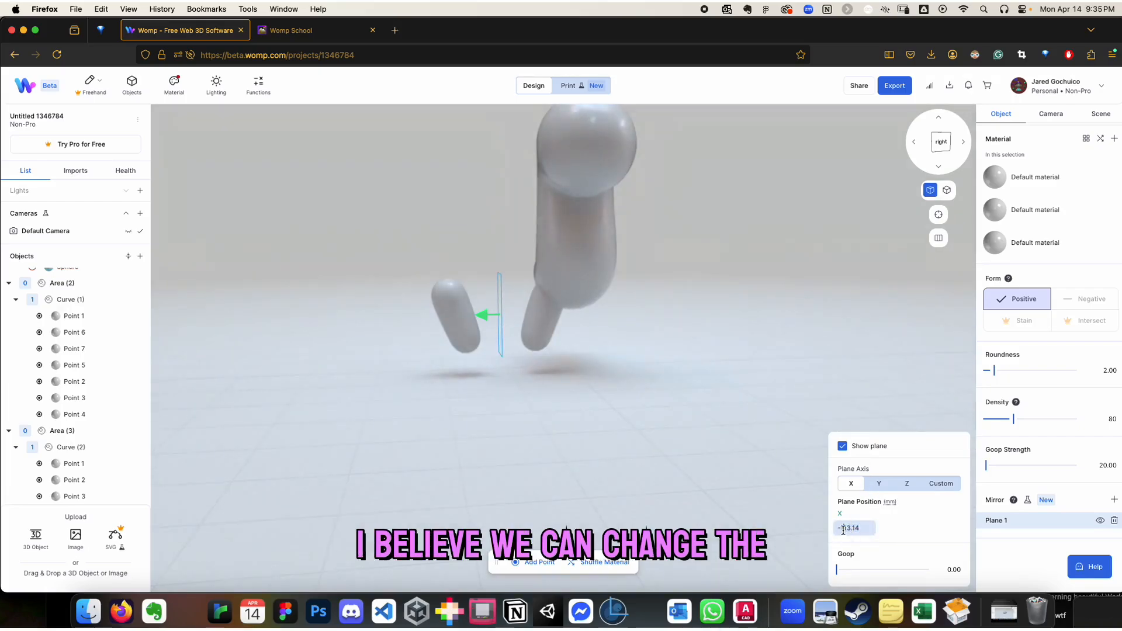
pyautogui.press('BackSpace')
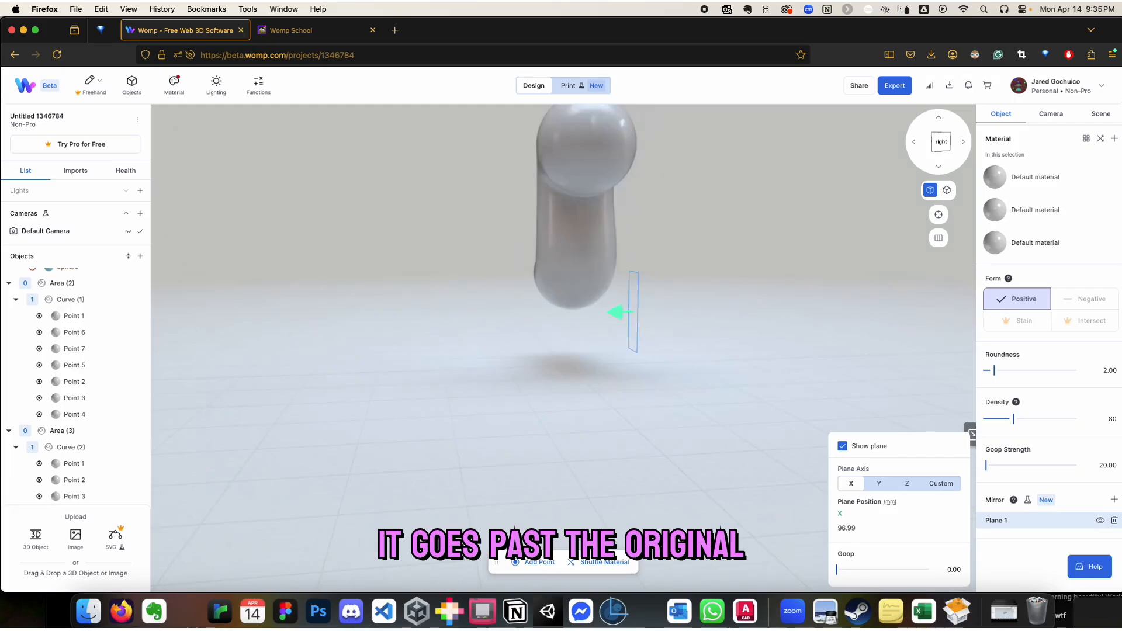
pyautogui.moveTo(619, 312); pyautogui.dragTo(478, 315)
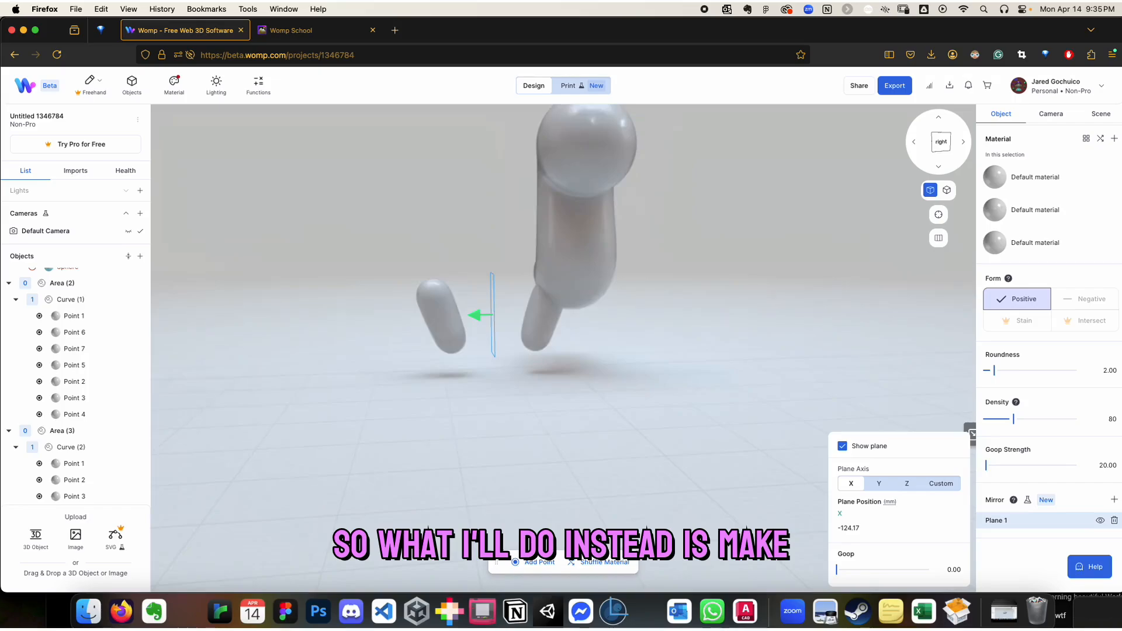
# Move the leg curve across to the opposite side of the body and rotate it so its foot slants outward
pyautogui.moveTo(655, 316); pyautogui.dragTo(631, 290, button='right')
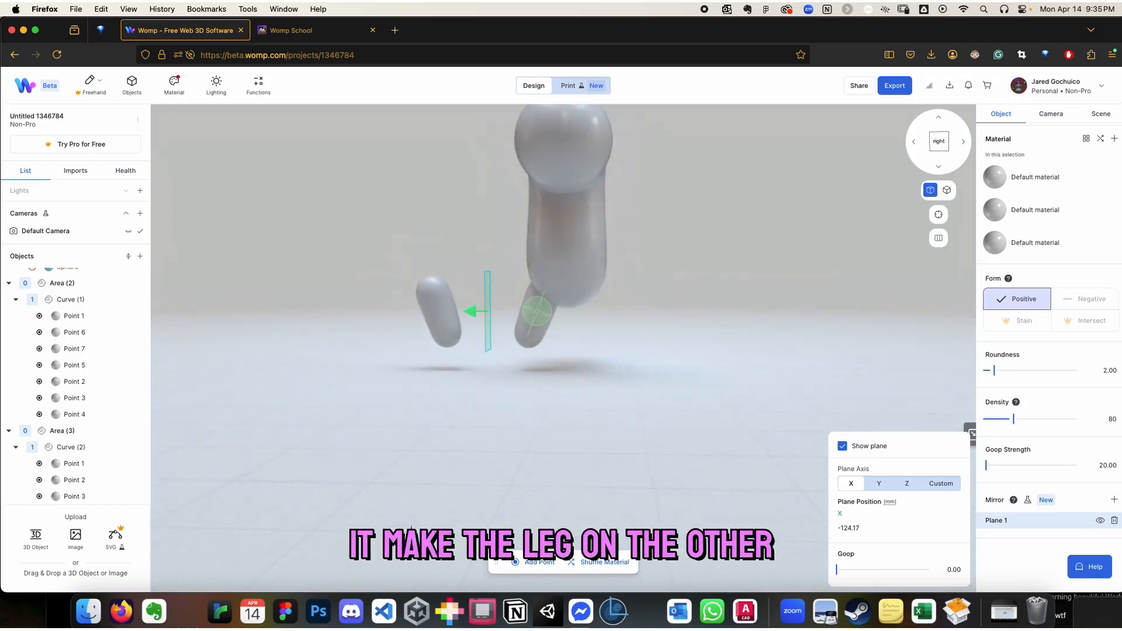
pyautogui.click(672, 328)
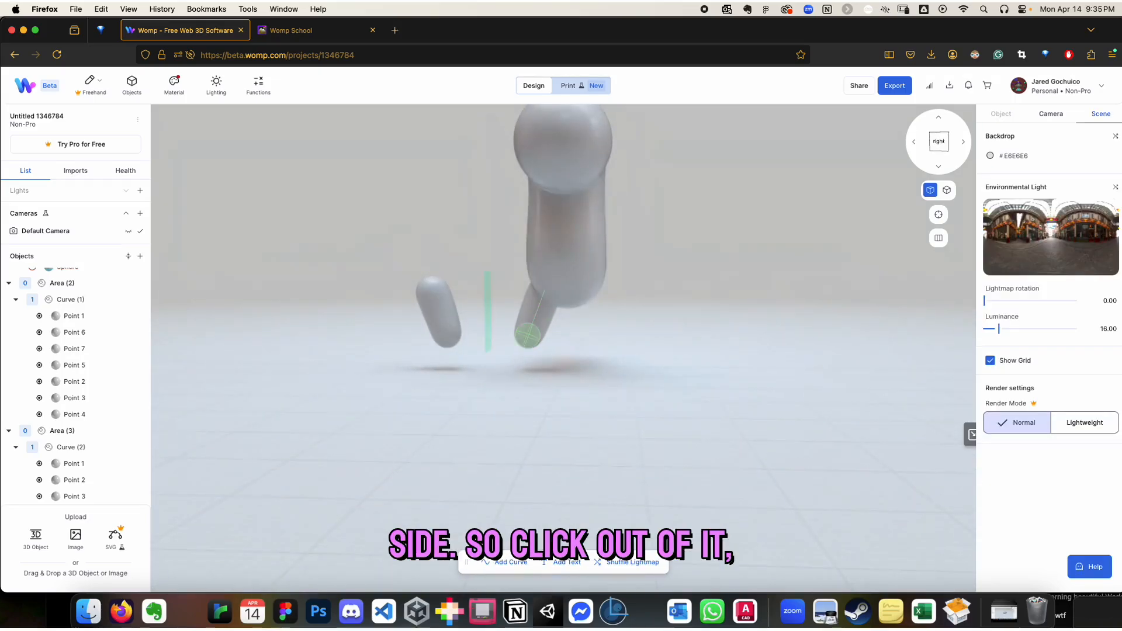
pyautogui.click(538, 295)
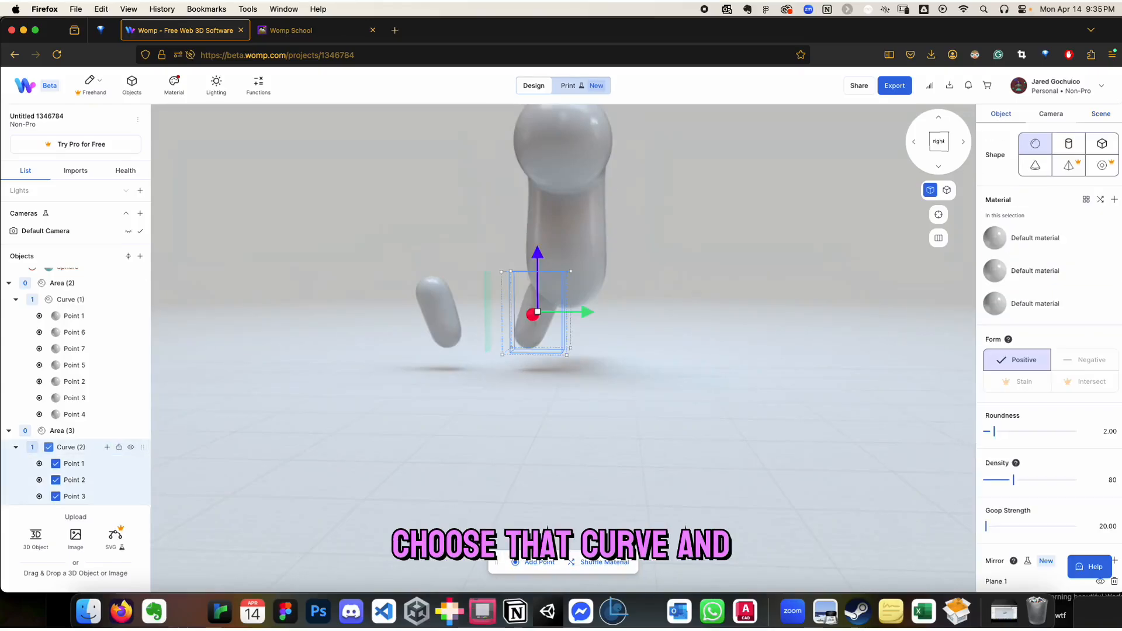
pyautogui.moveTo(585, 312); pyautogui.dragTo(647, 313)
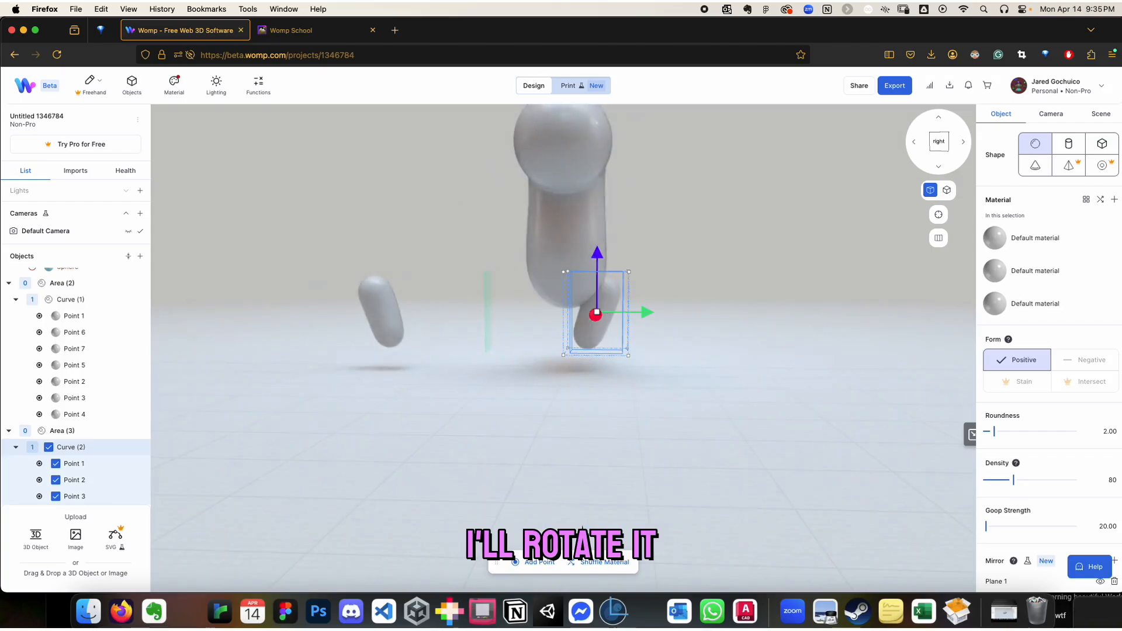
pyautogui.moveTo(582, 527); pyautogui.dragTo(584, 549, button='right')
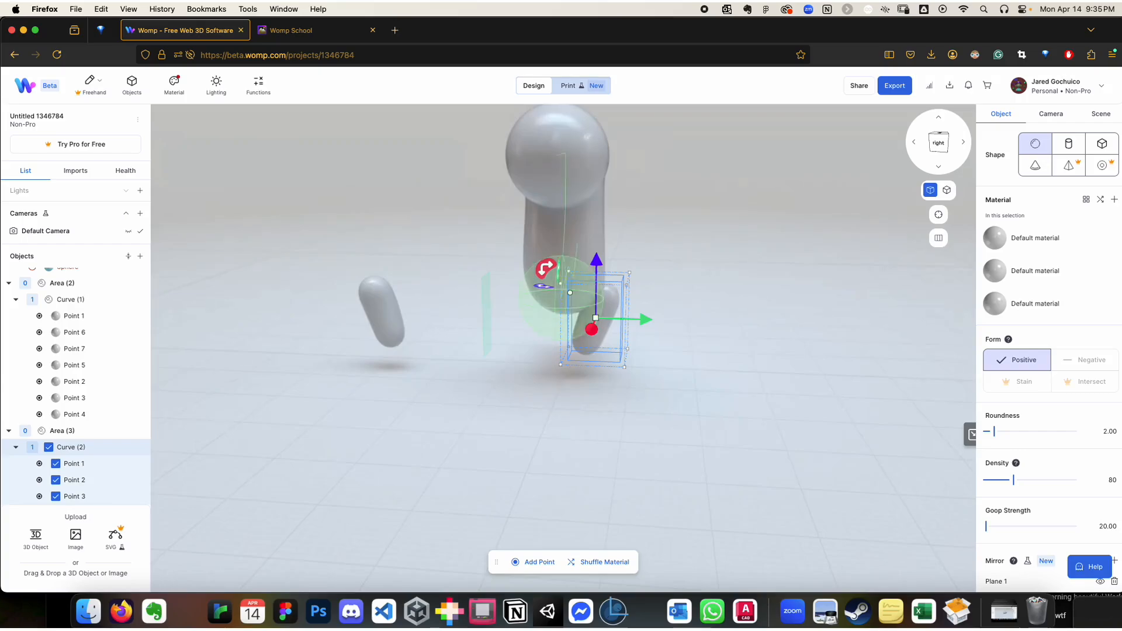
pyautogui.moveTo(546, 269); pyautogui.dragTo(497, 304)
pyautogui.moveTo(644, 320); pyautogui.dragTo(652, 321)
pyautogui.moveTo(701, 363)
pyautogui.mouseDown()
pyautogui.moveTo(608, 367)
pyautogui.moveTo(716, 363)
pyautogui.moveTo(705, 363)
pyautogui.mouseUp()
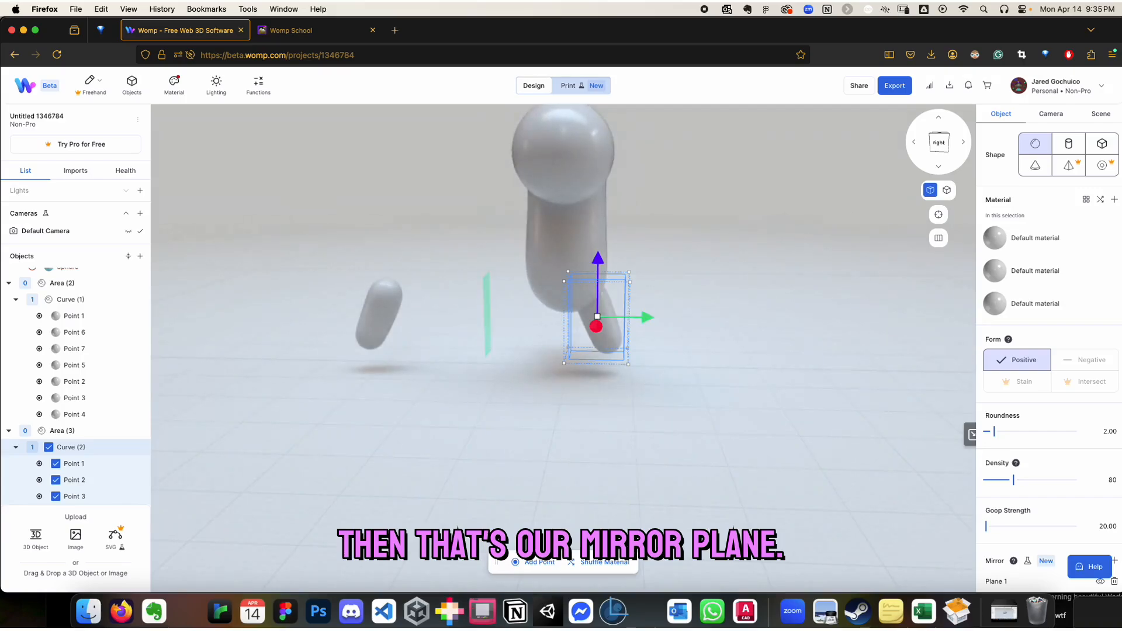
# Move mirror Plane 1 of the leg to the middle of the body, at about X 1.6 mm
pyautogui.scroll(-2, 1046, 468)
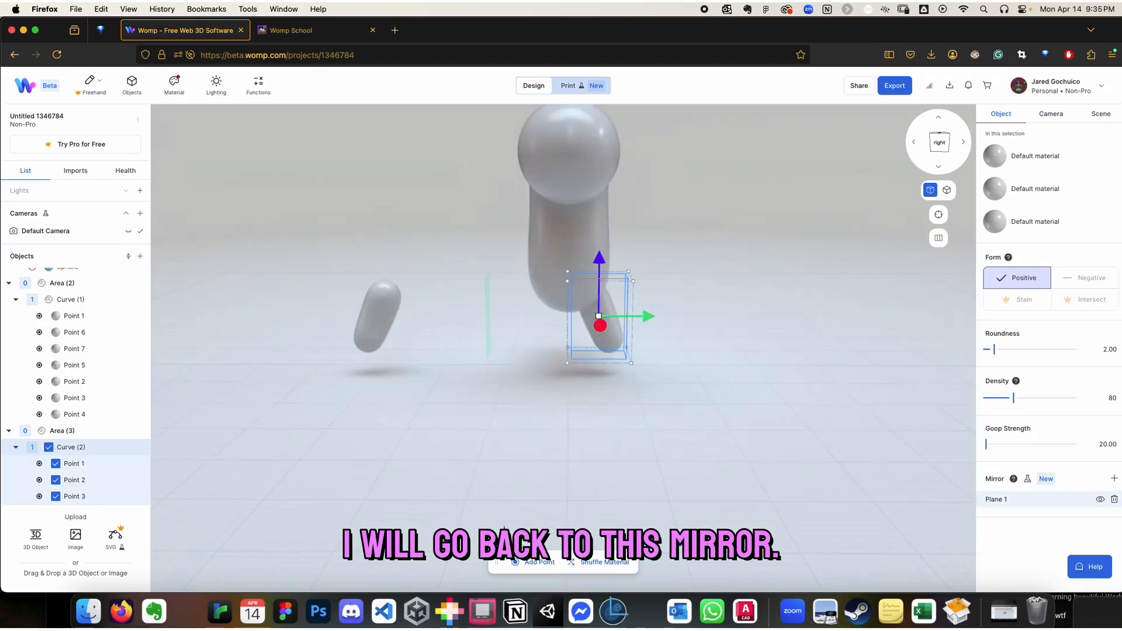
pyautogui.click(997, 499)
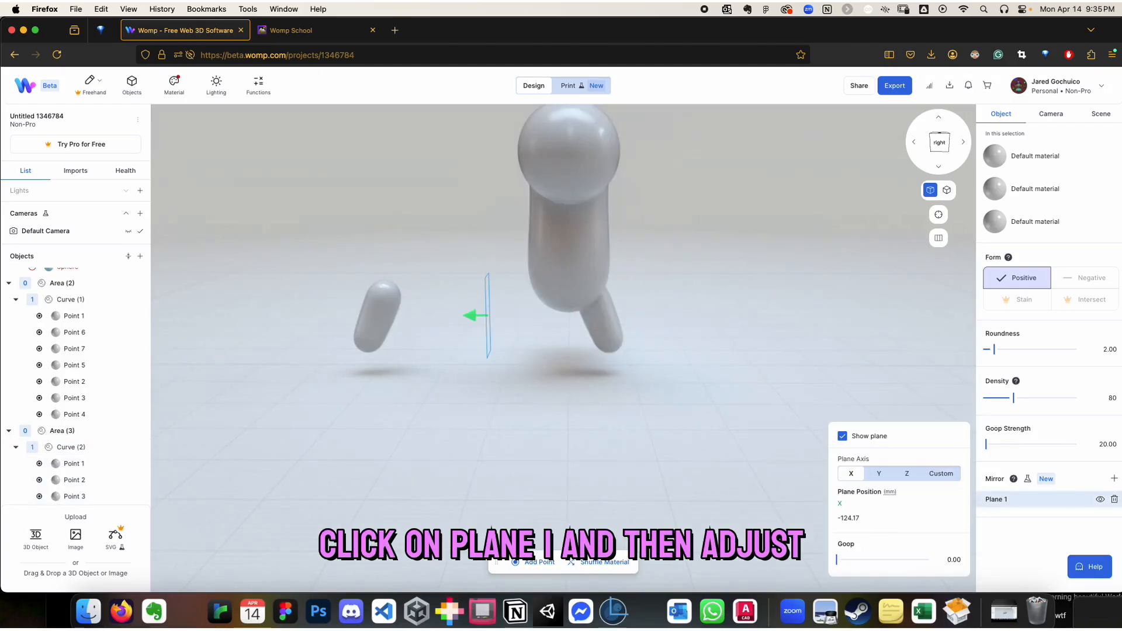
pyautogui.moveTo(471, 316); pyautogui.dragTo(549, 315)
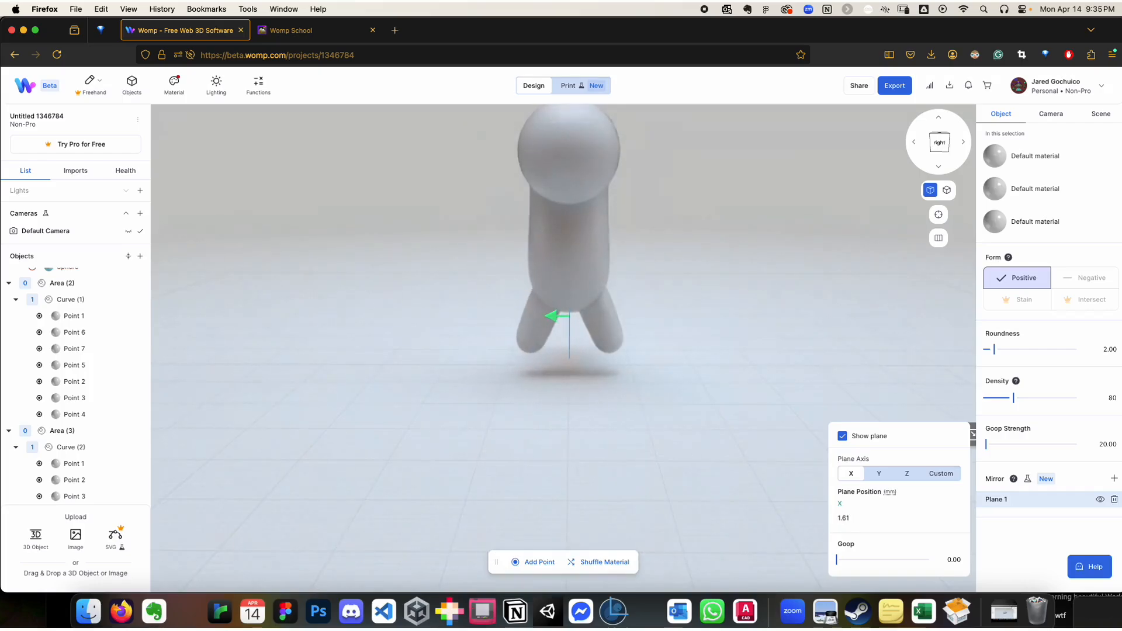
pyautogui.moveTo(549, 318)
pyautogui.mouseDown(button='right')
pyautogui.moveTo(719, 319)
pyautogui.moveTo(548, 331)
pyautogui.mouseUp(button='right')
pyautogui.click(667, 333)
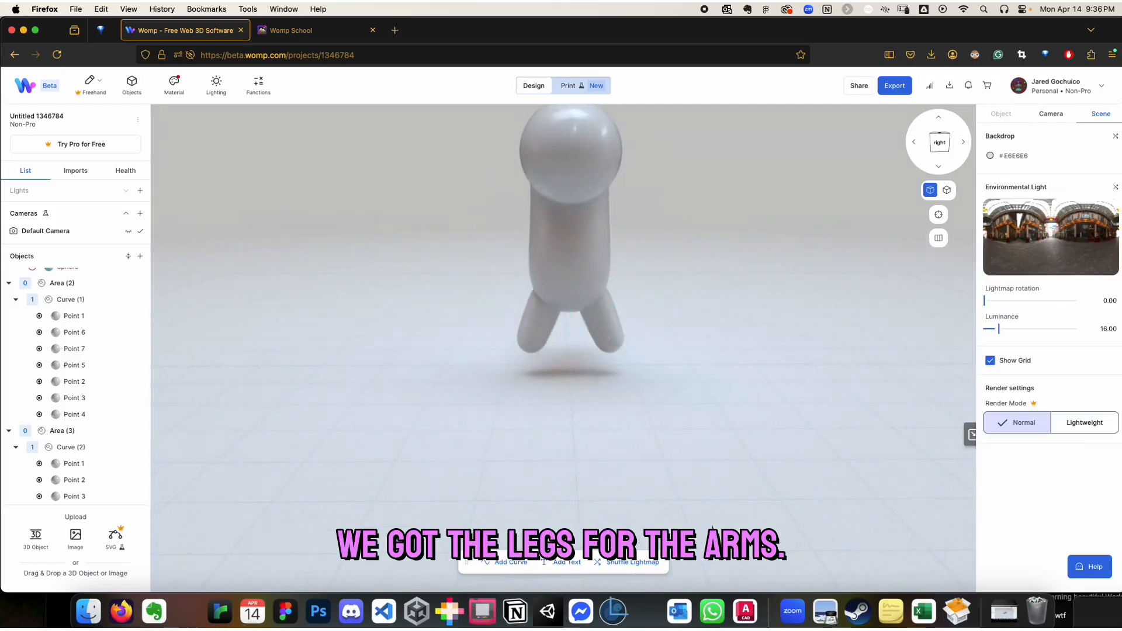
# Rename Curve (2) to "legs", duplicate it and name the copy "orms"
pyautogui.click(71, 448)
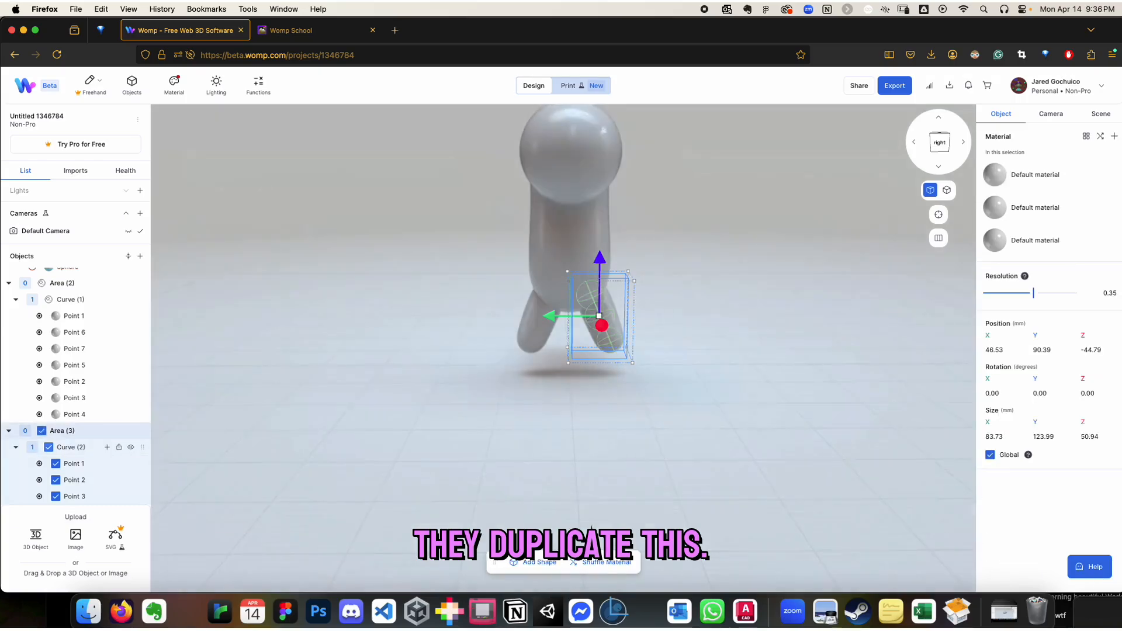
pyautogui.click(70, 447)
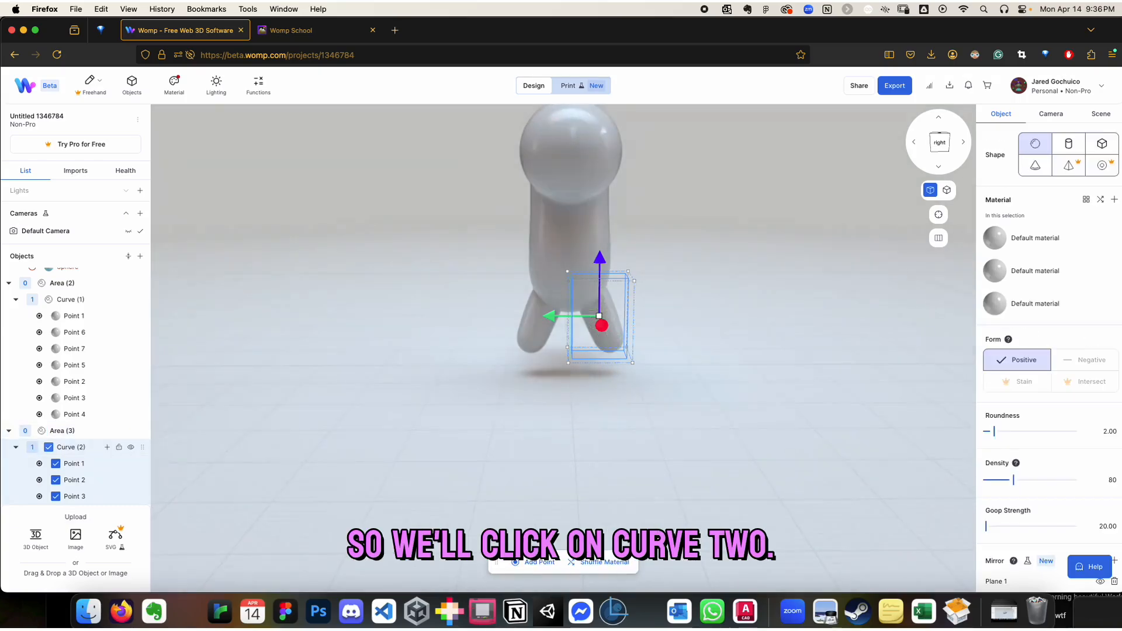
pyautogui.scroll(-1, 76, 433)
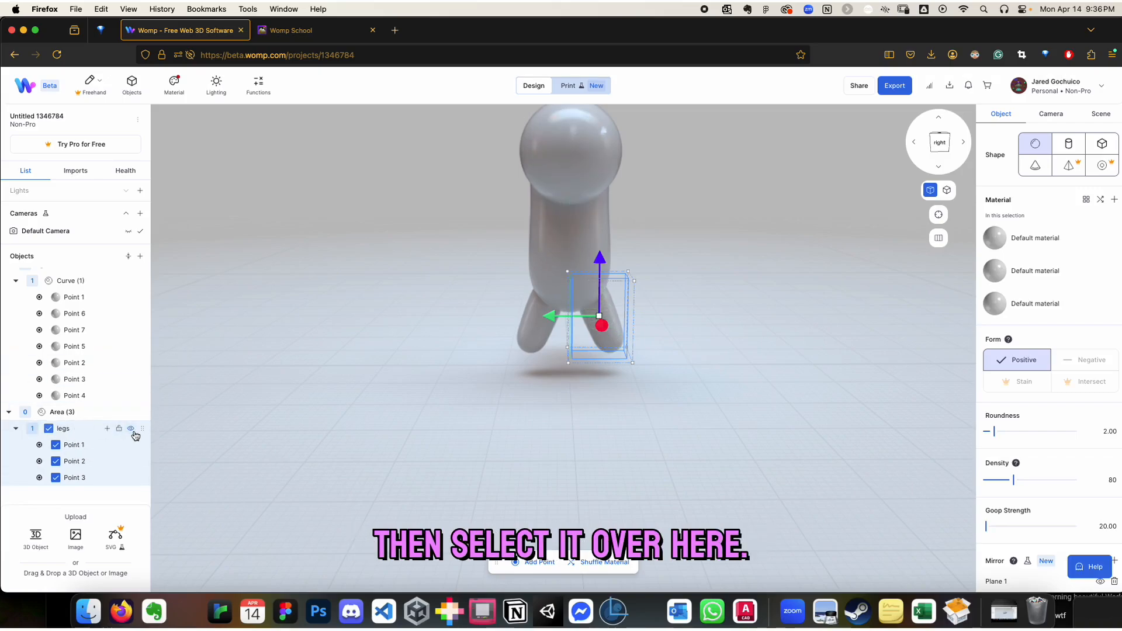
pyautogui.click(143, 429)
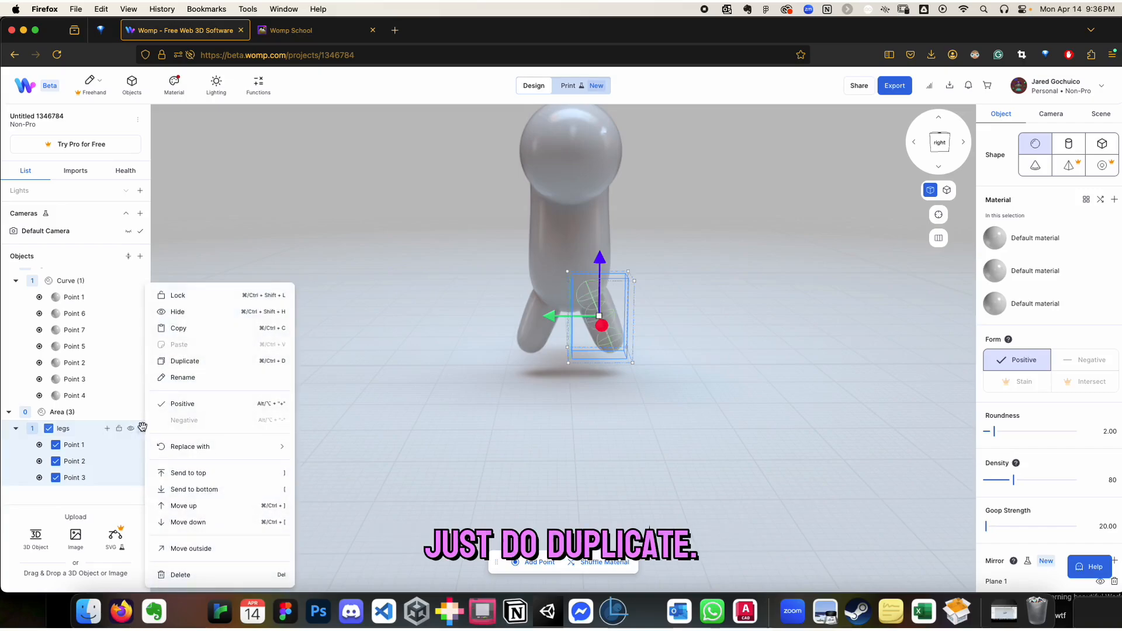
pyautogui.click(185, 361)
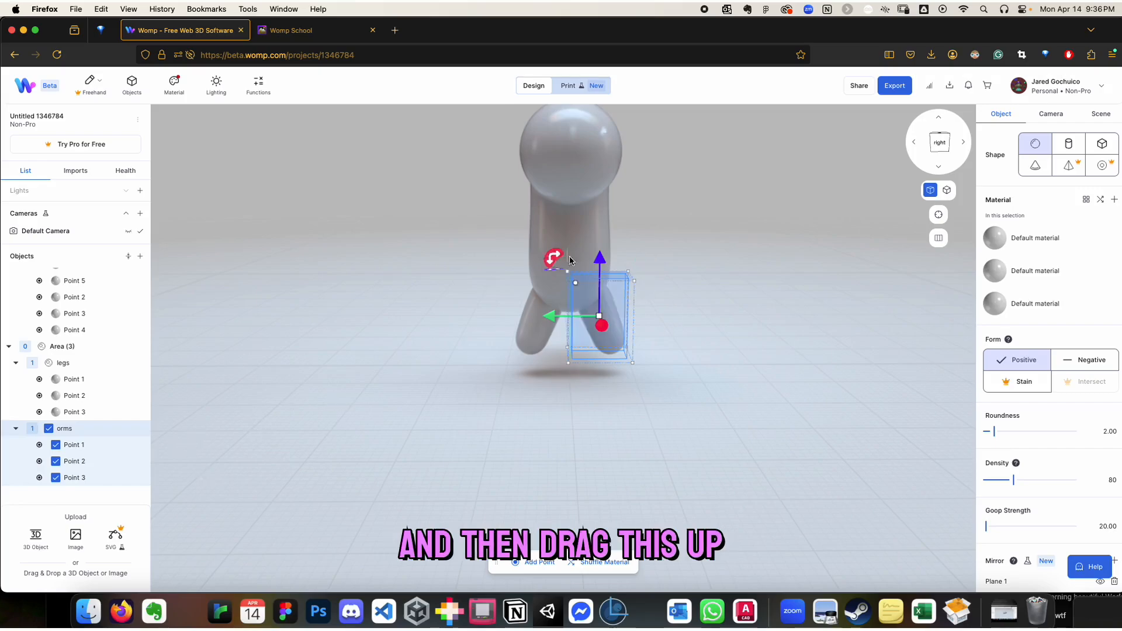
# Raise the duplicated "orms" curve from the legs to arm height on the body
pyautogui.moveTo(599, 255); pyautogui.dragTo(600, 171)
pyautogui.moveTo(668, 260); pyautogui.dragTo(496, 266, button='right')
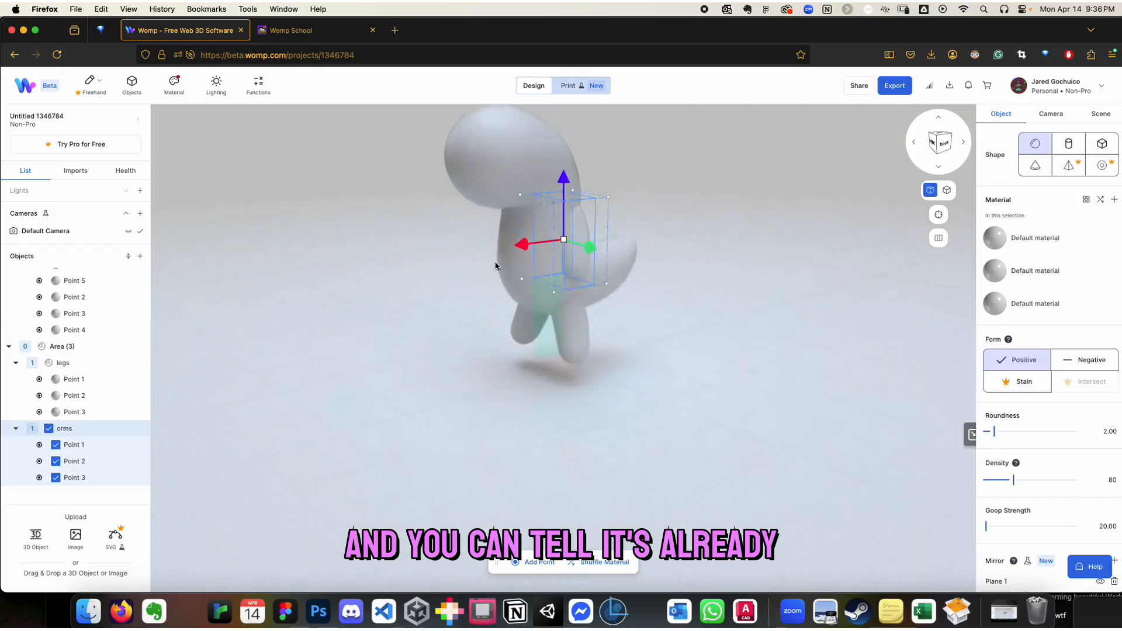
pyautogui.moveTo(657, 303); pyautogui.dragTo(551, 268, button='right')
pyautogui.moveTo(744, 378); pyautogui.dragTo(613, 304, button='right')
pyautogui.click(669, 285)
# Scale down Point 1 of the "orms" curve to narrow the shoulder
pyautogui.scroll(4, 629, 245)
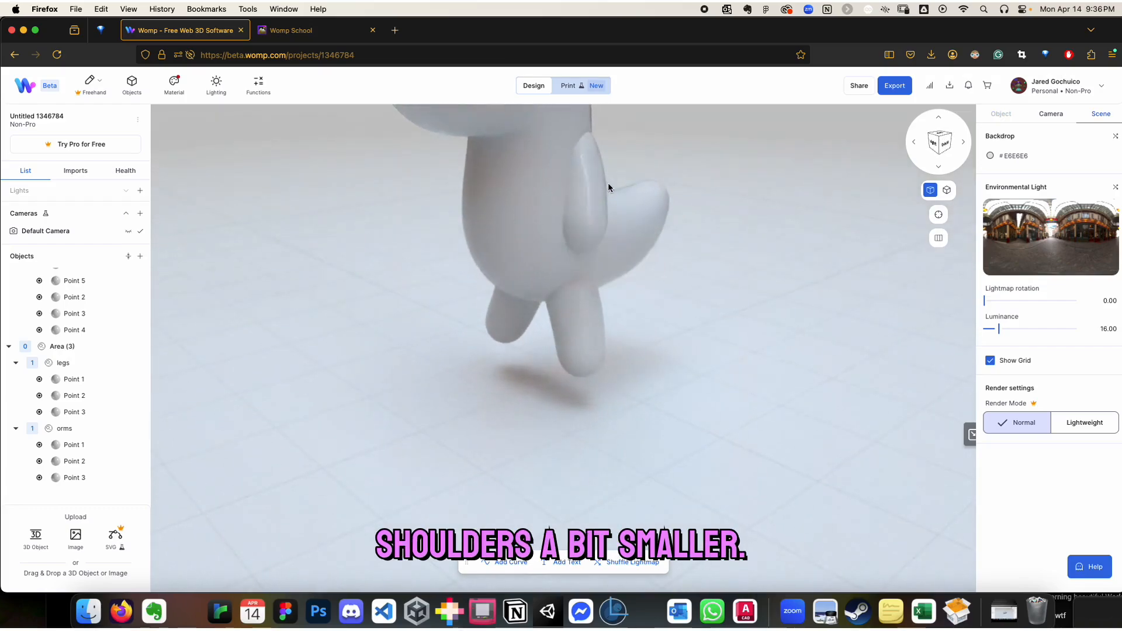
pyautogui.click(581, 150)
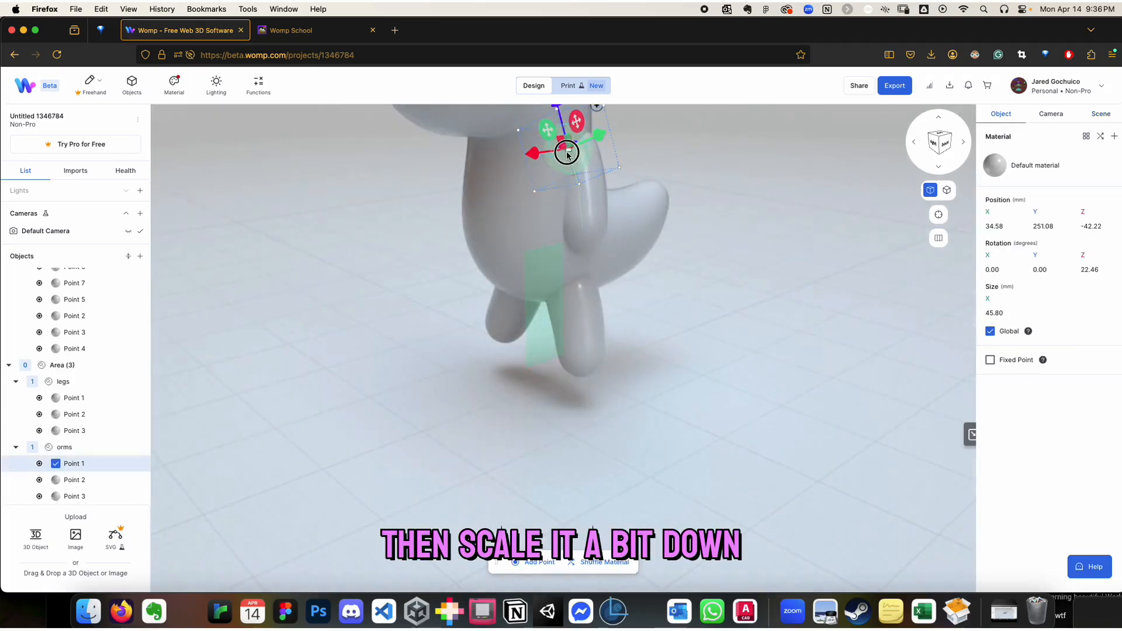
pyautogui.moveTo(567, 154); pyautogui.dragTo(508, 135)
# Shift the arm's lowest point, Point 3, forward to about X 63 mm to bring the hands out
pyautogui.moveTo(756, 339); pyautogui.dragTo(597, 316)
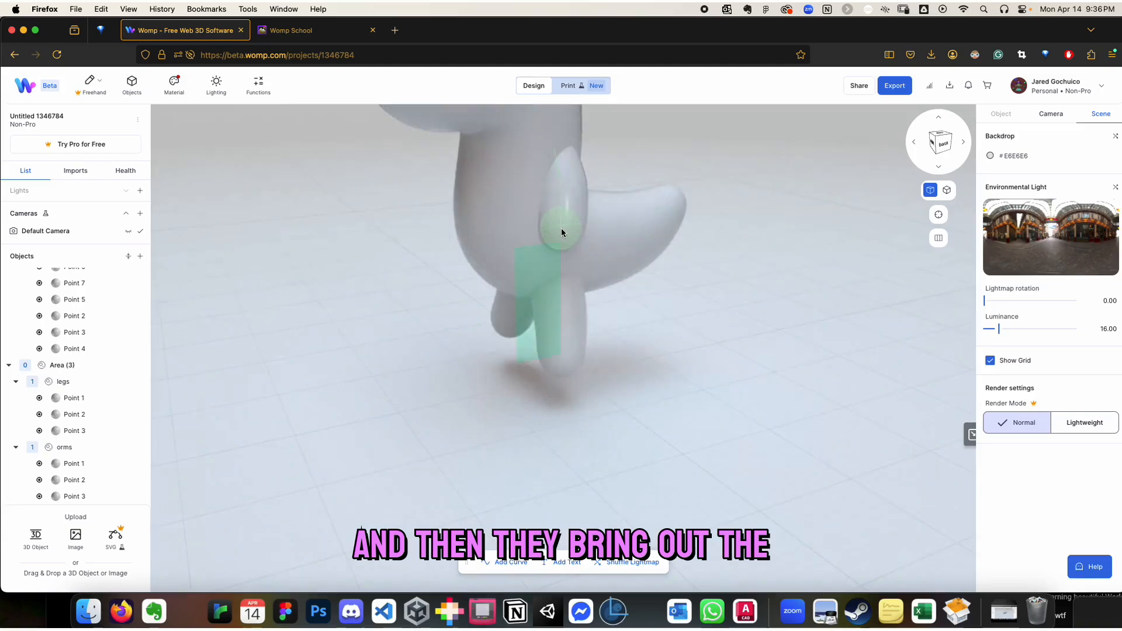
pyautogui.click(561, 228)
pyautogui.moveTo(517, 233); pyautogui.dragTo(501, 239)
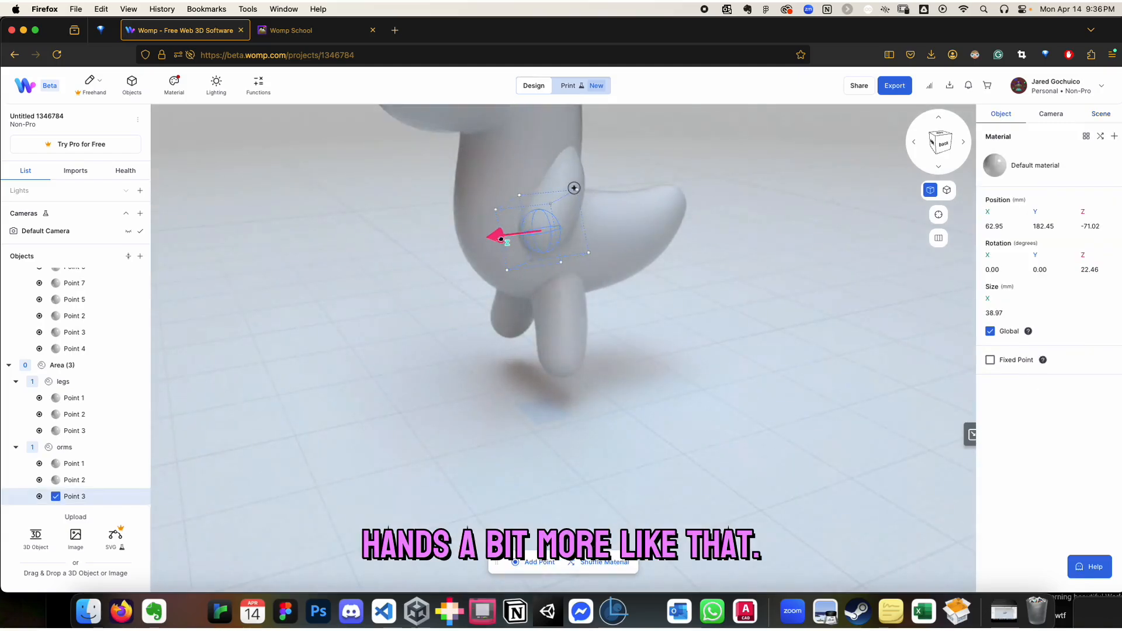
pyautogui.moveTo(523, 378); pyautogui.dragTo(471, 428)
pyautogui.moveTo(364, 388); pyautogui.dragTo(424, 396)
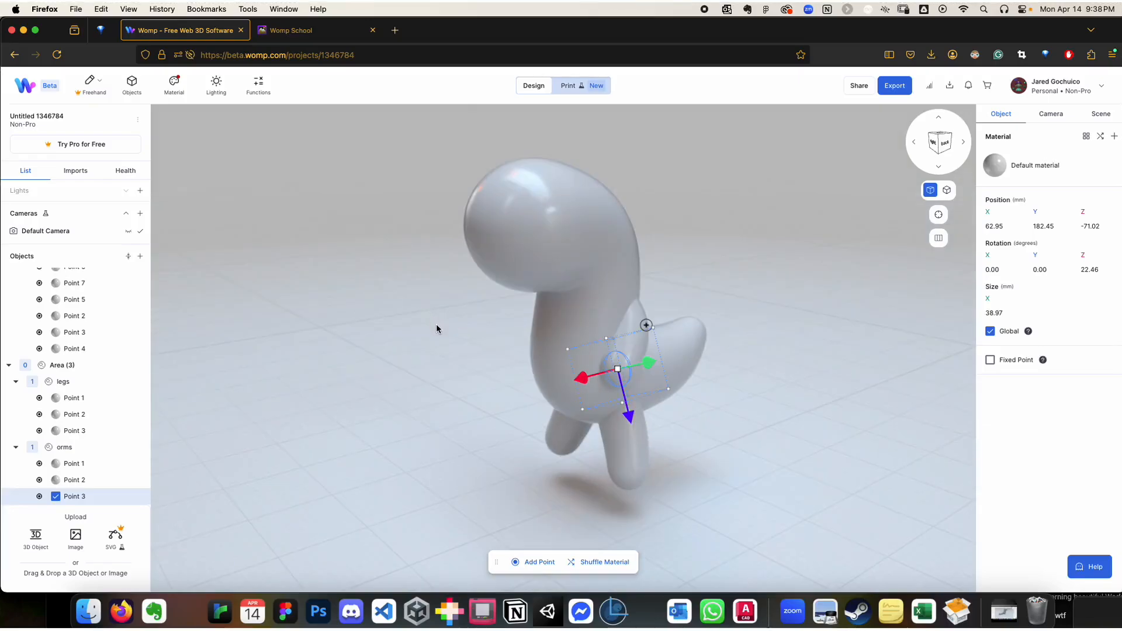
pyautogui.press('super+shift+5')
pyautogui.press('Escape')
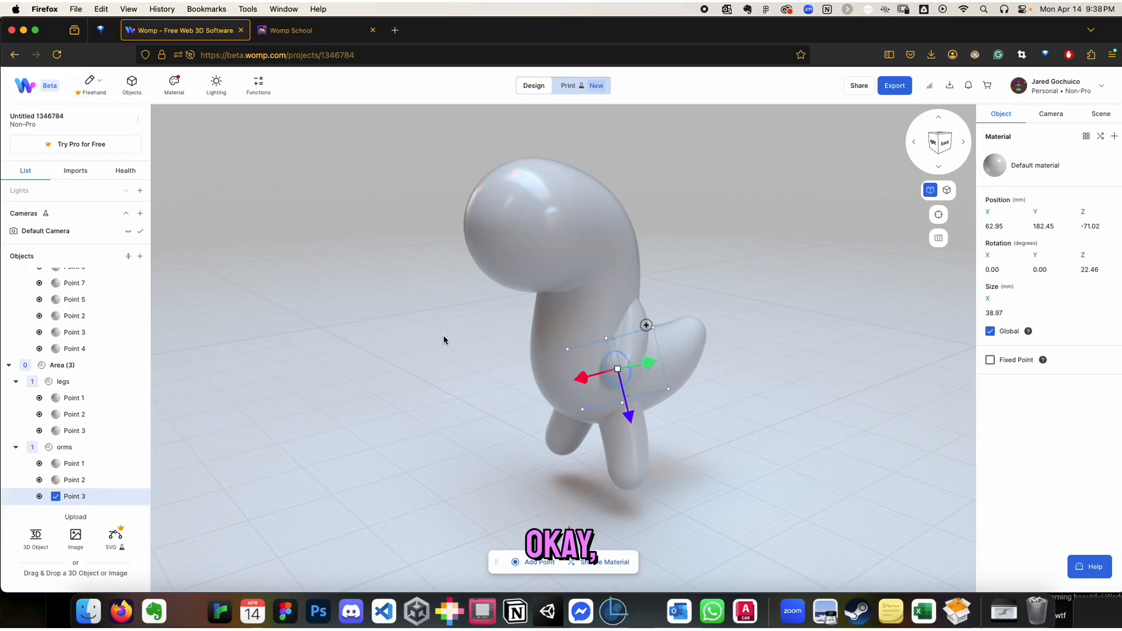
pyautogui.moveTo(450, 366); pyautogui.dragTo(833, 255)
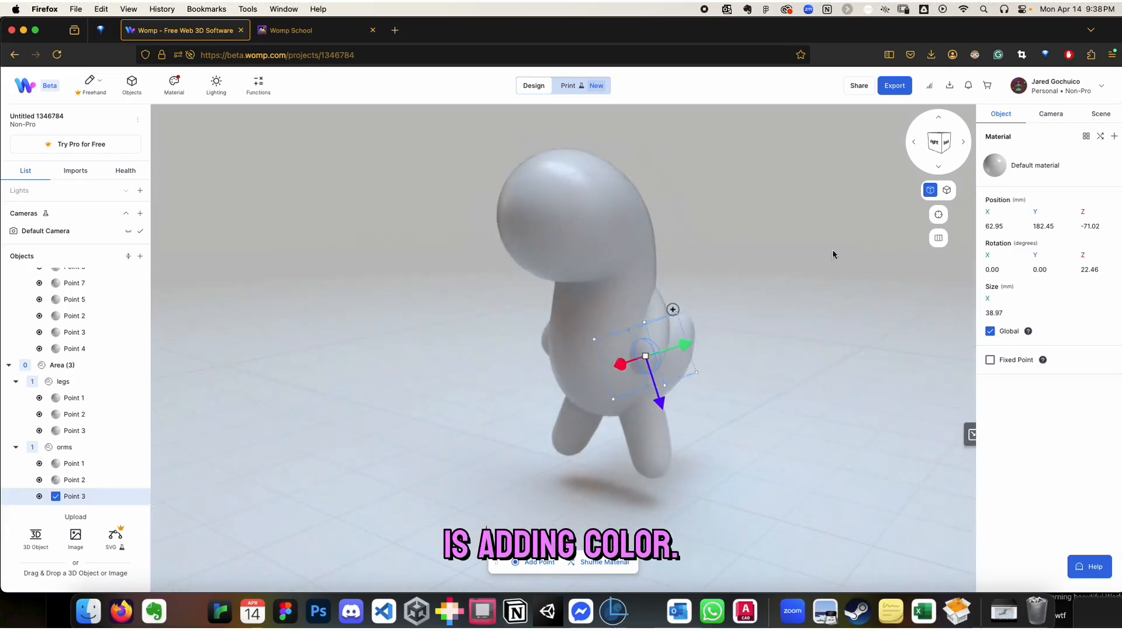
# Deselect the arm point and collapse Area (3) and Area (2) in the object list
pyautogui.click(756, 325)
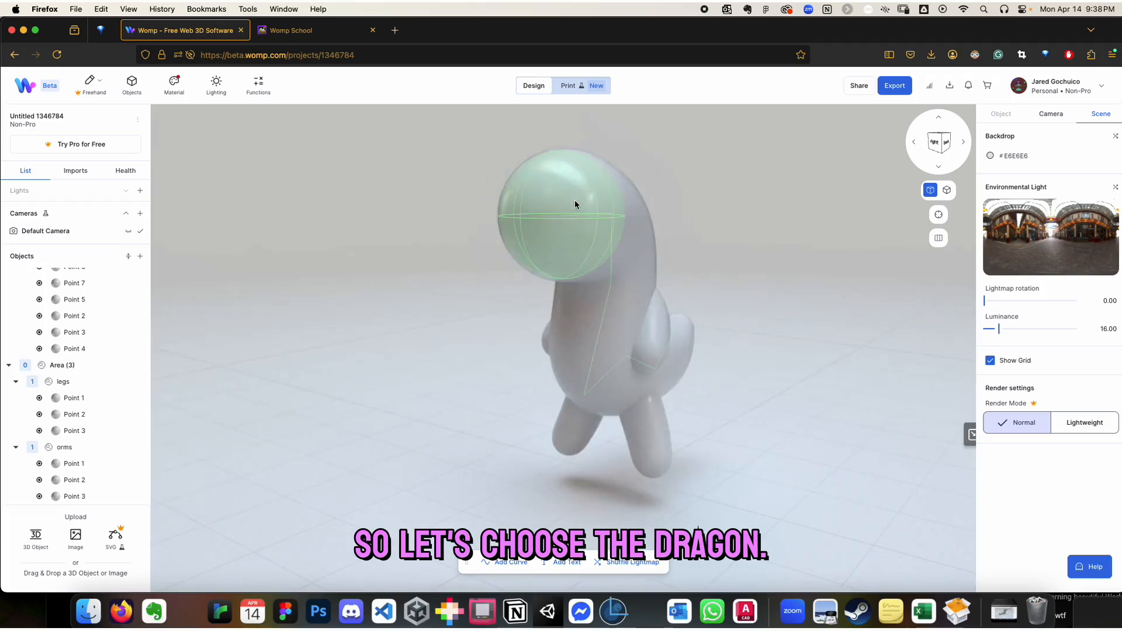
pyautogui.click(9, 364)
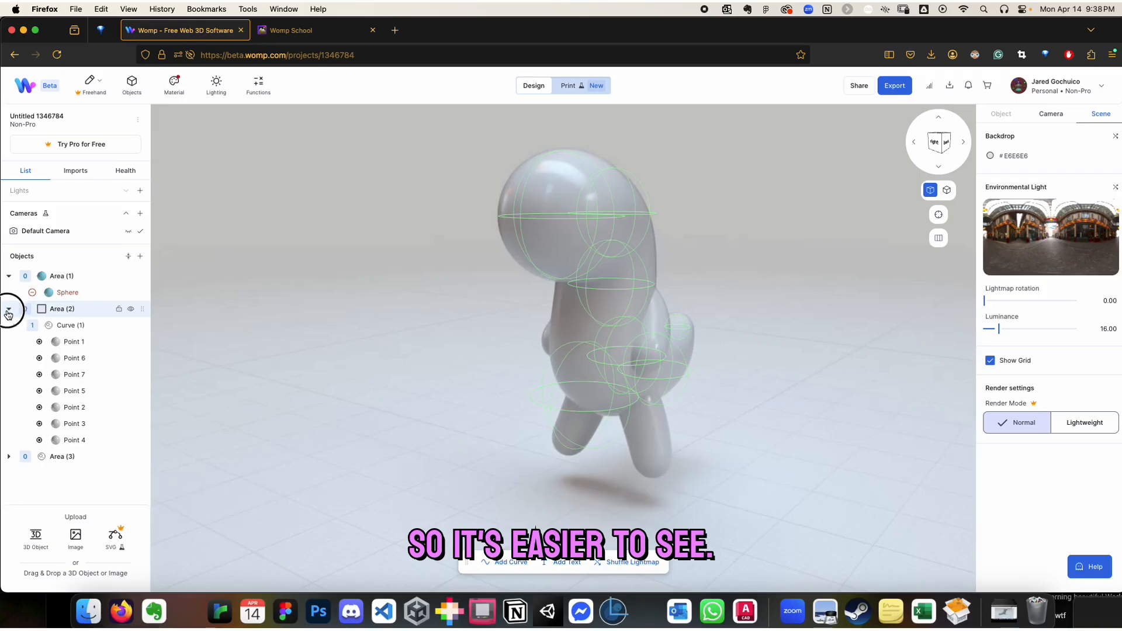
pyautogui.click(9, 309)
# Apply the pink glass material "Saved material - 1" to the body, Area (2)
pyautogui.click(65, 309)
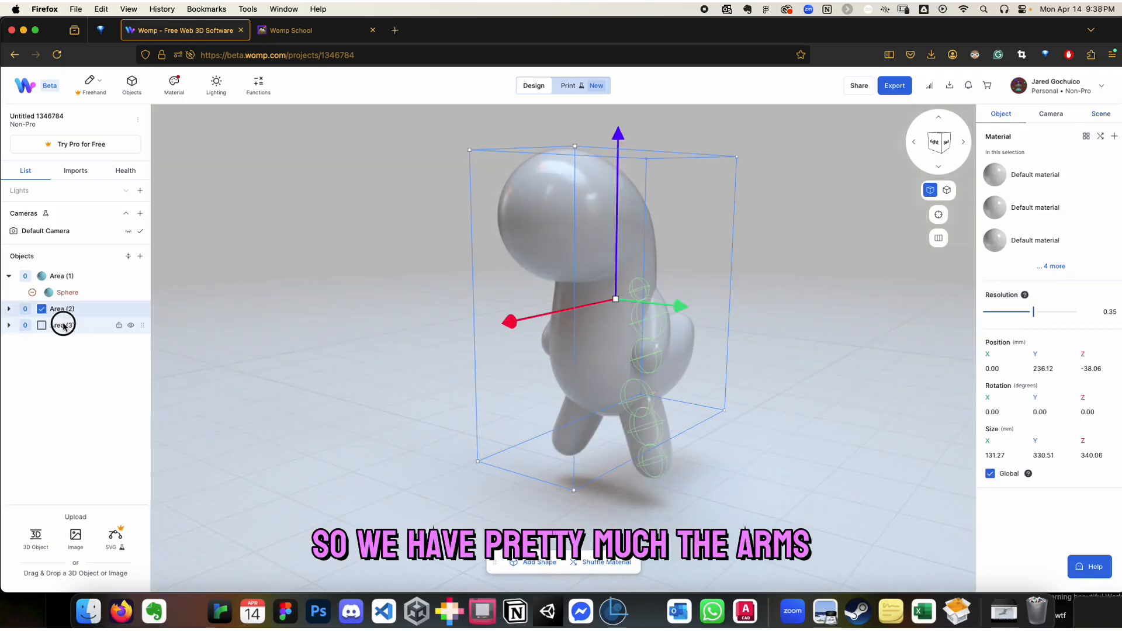
pyautogui.click(65, 326)
pyautogui.click(72, 313)
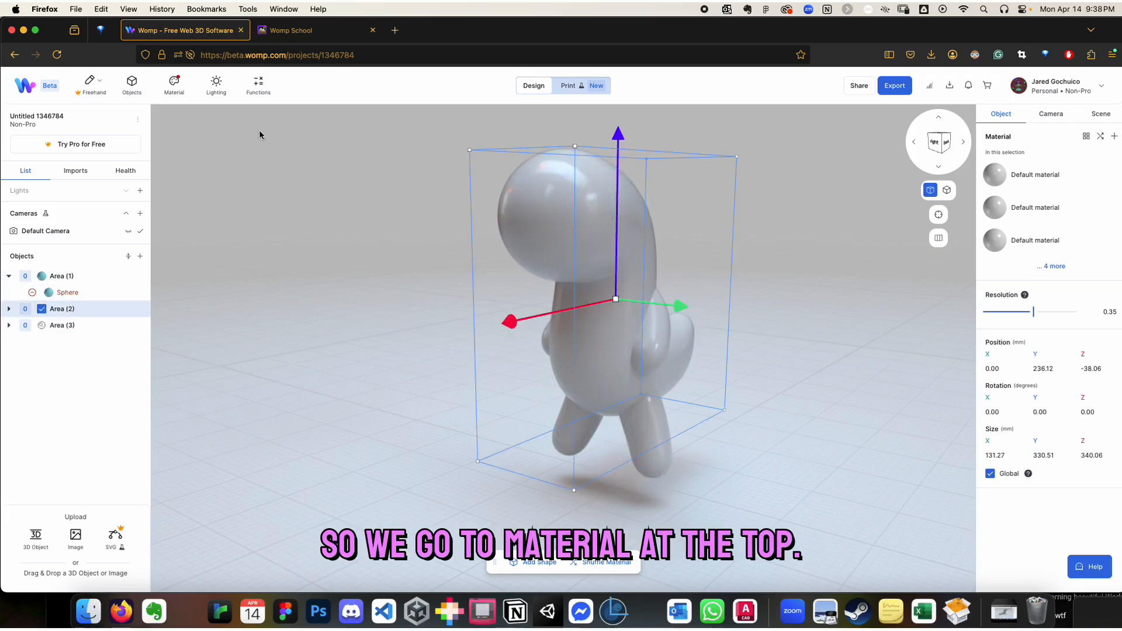
pyautogui.click(174, 88)
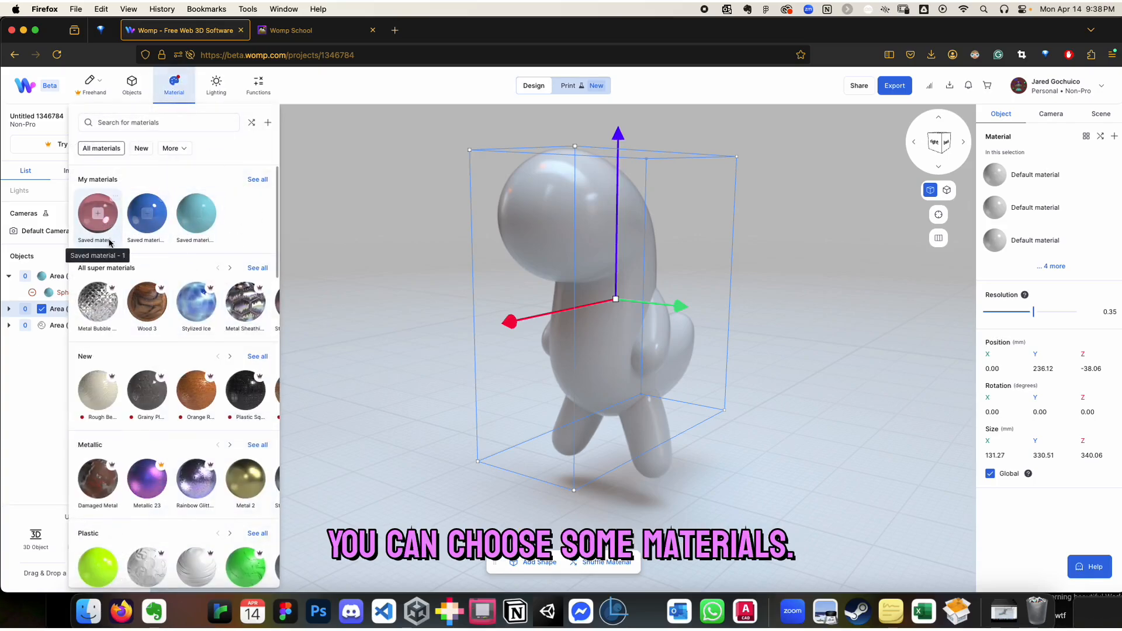
pyautogui.click(98, 234)
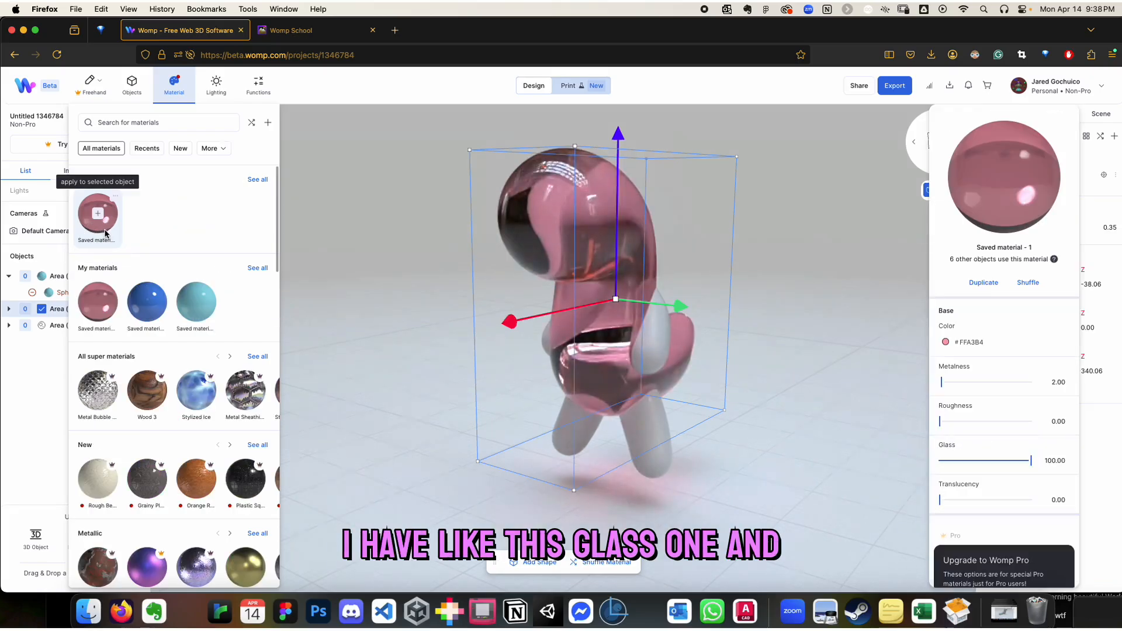
# Set the body material's base color to #F22E52 and its metalness to about 62.5
pyautogui.click(952, 343)
pyautogui.moveTo(931, 307); pyautogui.dragTo(906, 318)
pyautogui.moveTo(955, 381); pyautogui.dragTo(1009, 375)
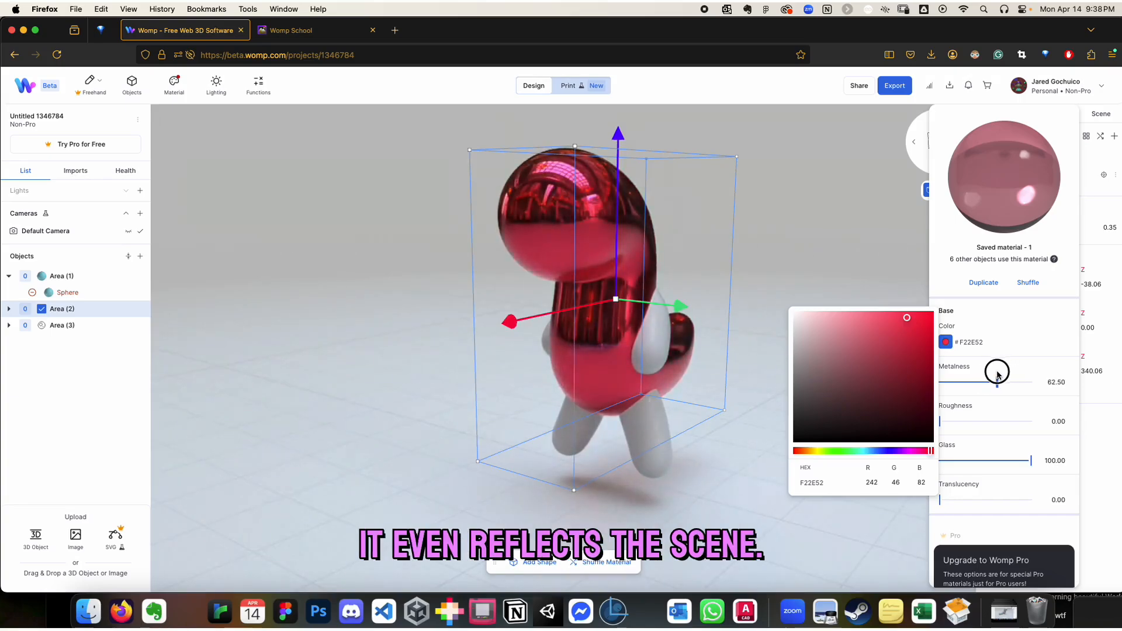
# Fine-tune the body material, Saved material - 1, to a metalness of about 40.6 and a roughness of 0
pyautogui.click(957, 383)
pyautogui.moveTo(954, 423); pyautogui.dragTo(1006, 414)
pyautogui.moveTo(954, 383); pyautogui.dragTo(974, 386)
pyautogui.moveTo(1005, 420); pyautogui.dragTo(914, 427)
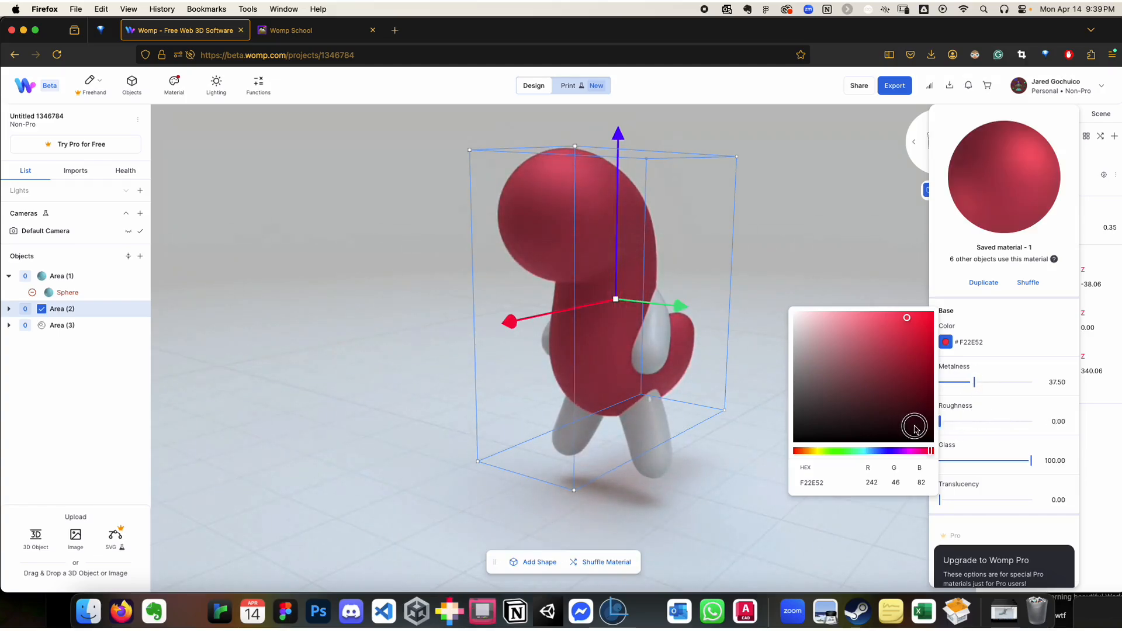
pyautogui.click(976, 383)
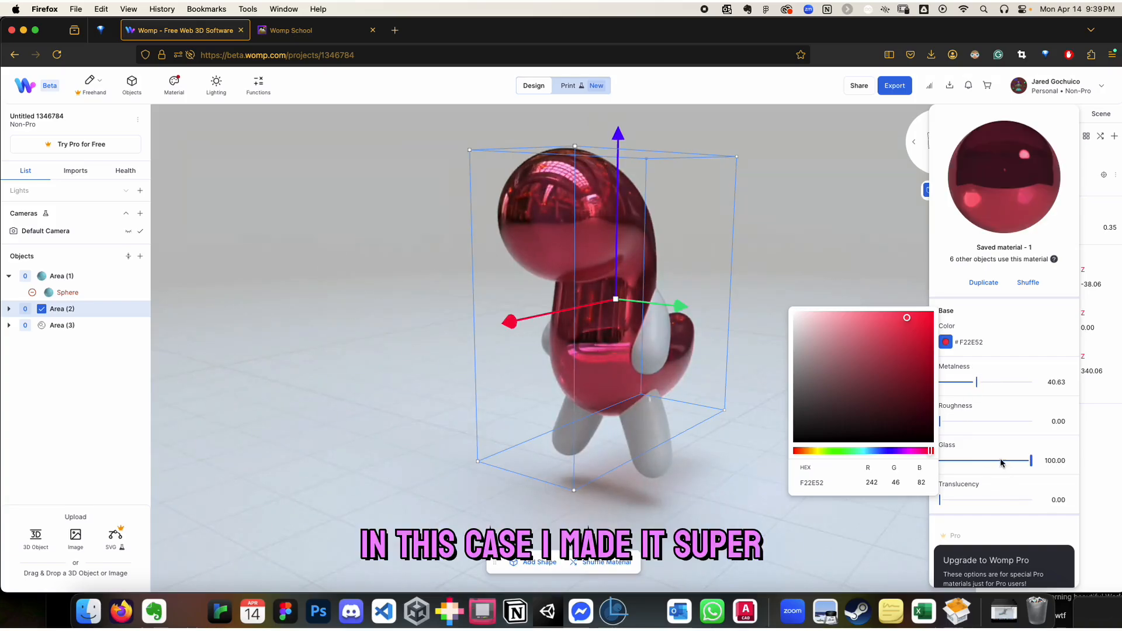
pyautogui.click(955, 342)
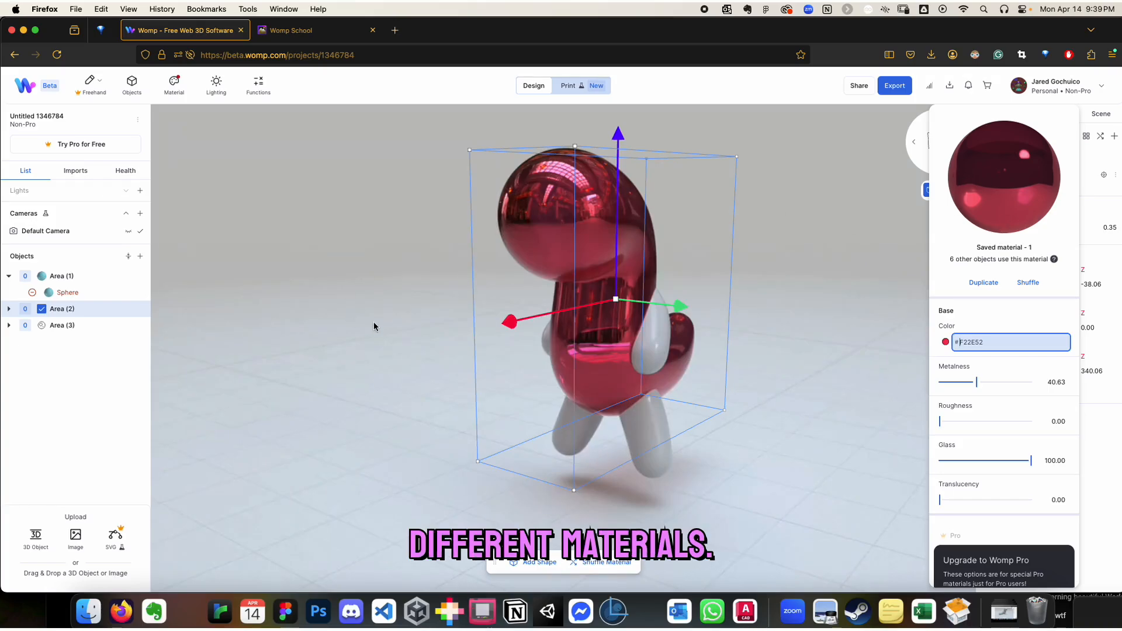
# Create a new material for the arms and legs, Area (3), and set its base color to red #FF1010
pyautogui.click(65, 325)
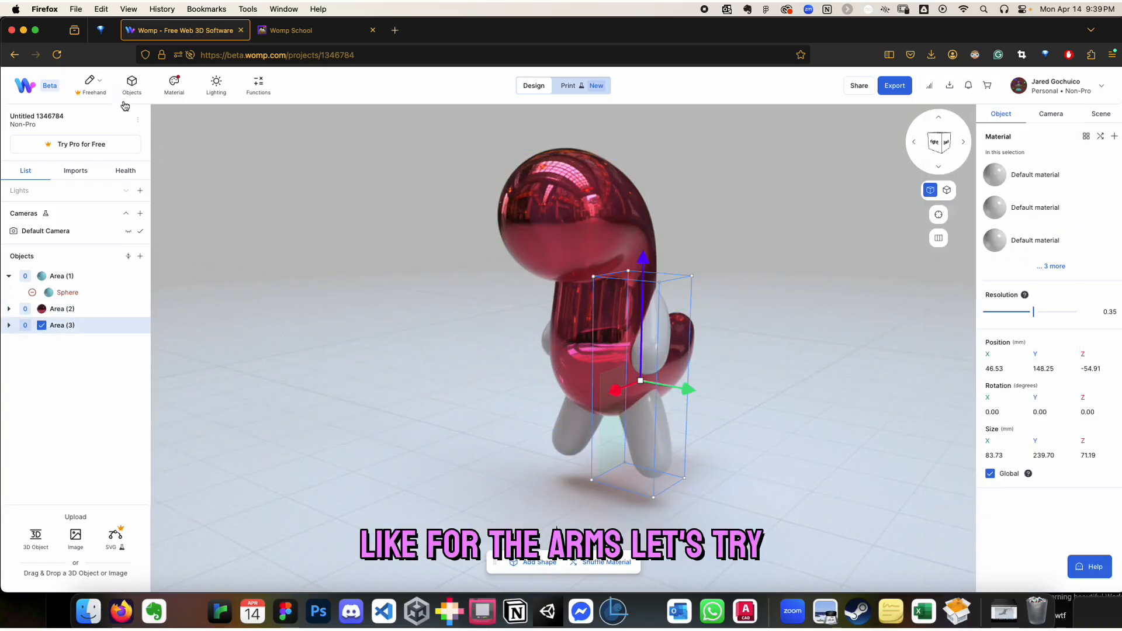
pyautogui.click(170, 89)
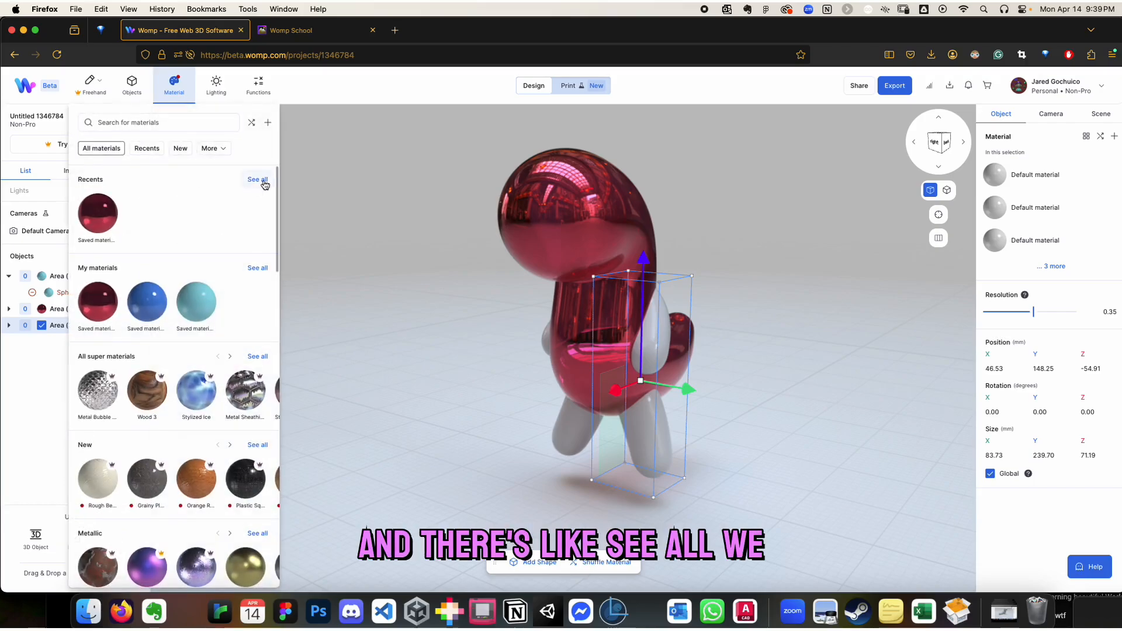
pyautogui.click(268, 124)
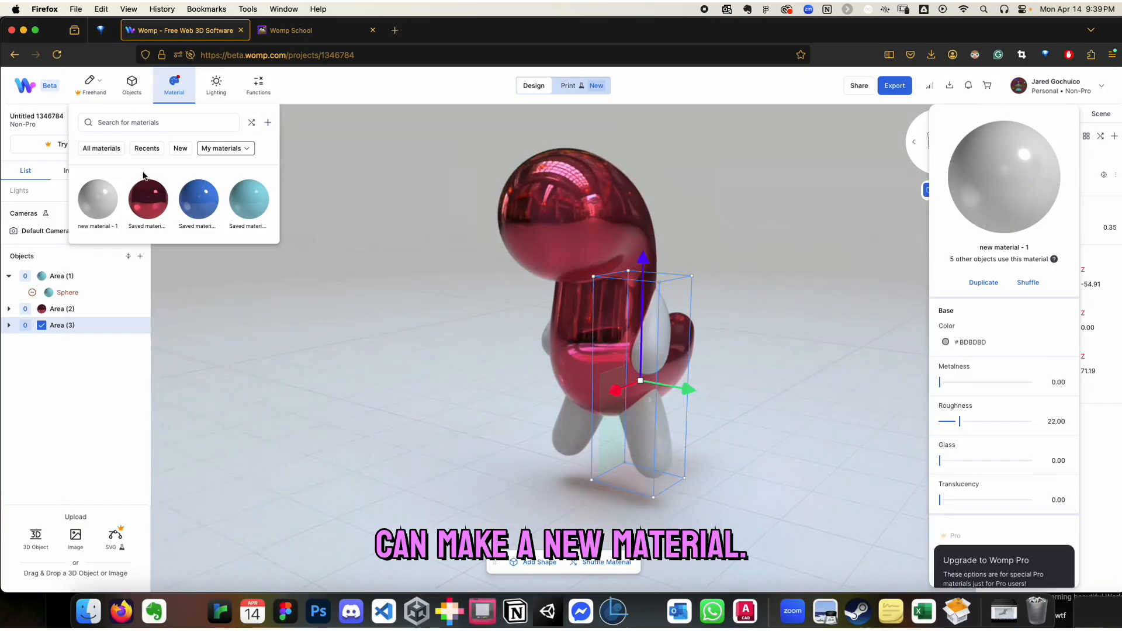
pyautogui.click(95, 192)
pyautogui.click(97, 189)
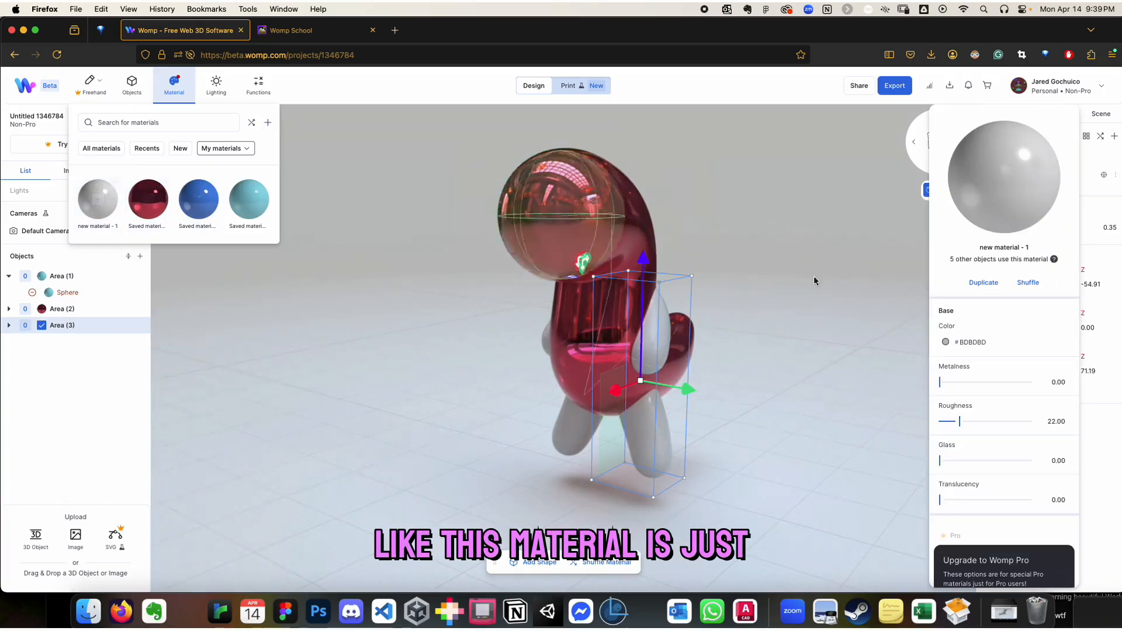
pyautogui.click(945, 342)
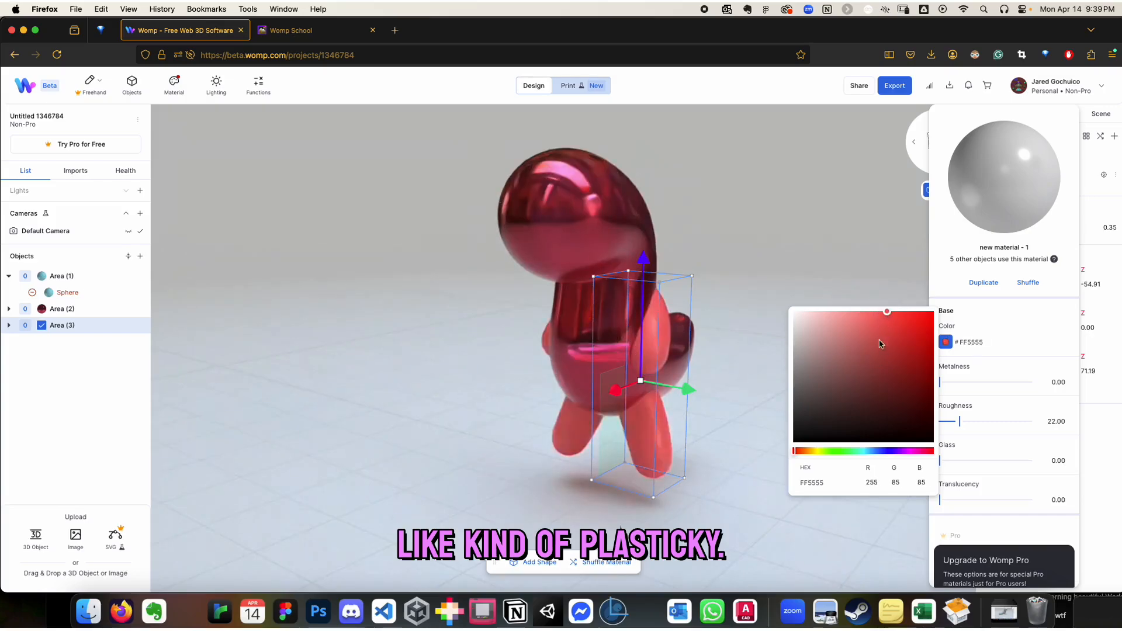
pyautogui.click(924, 318)
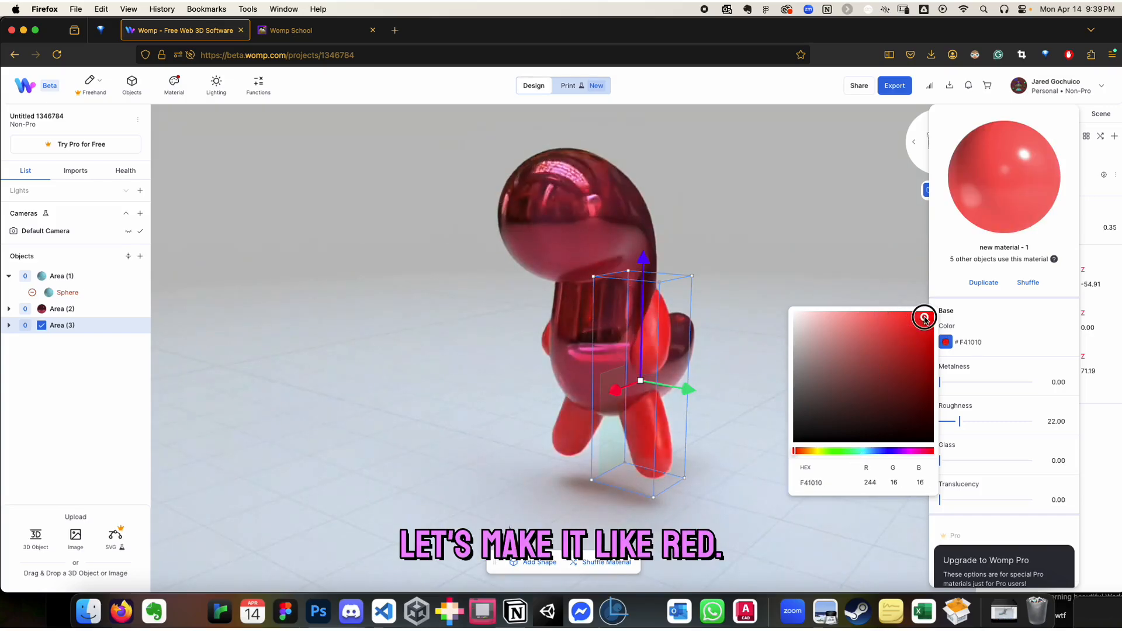
pyautogui.click(977, 319)
# Set the red limb material's metalness to about 68.8 and its translucency to about 65.6, then deselect the limbs
pyautogui.moveTo(940, 382); pyautogui.dragTo(1001, 383)
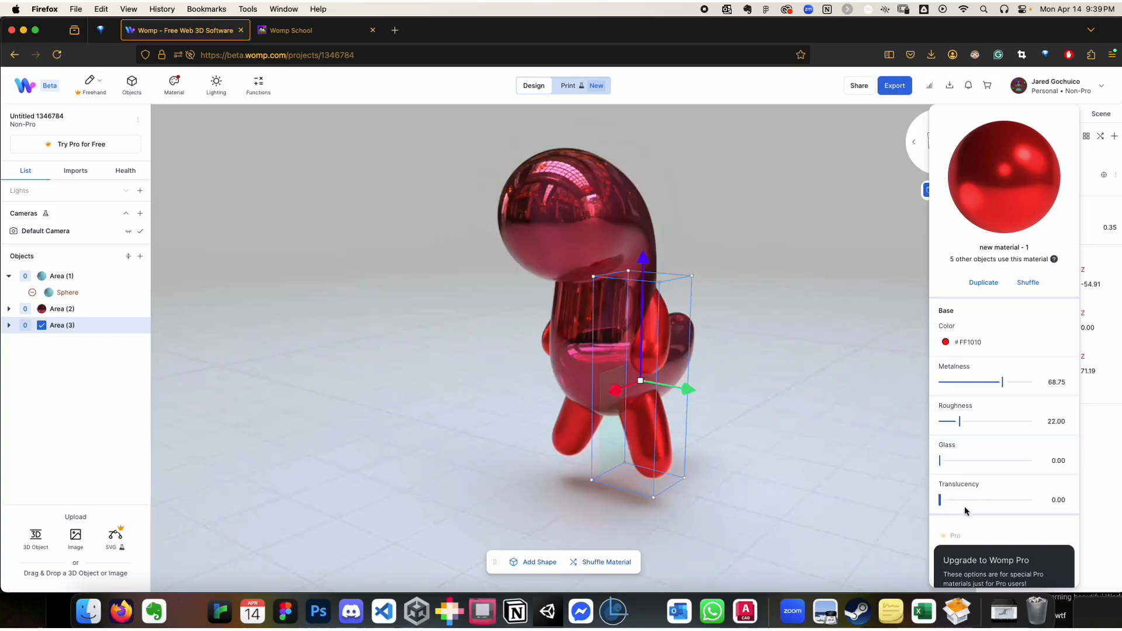
pyautogui.moveTo(940, 500); pyautogui.dragTo(1002, 494)
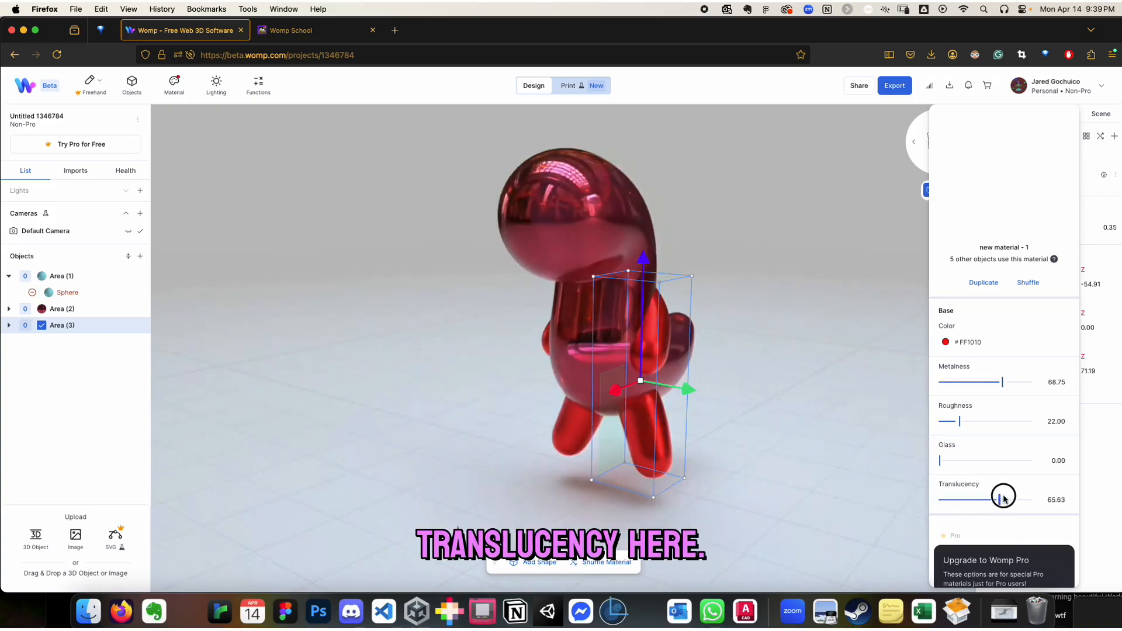
pyautogui.click(810, 475)
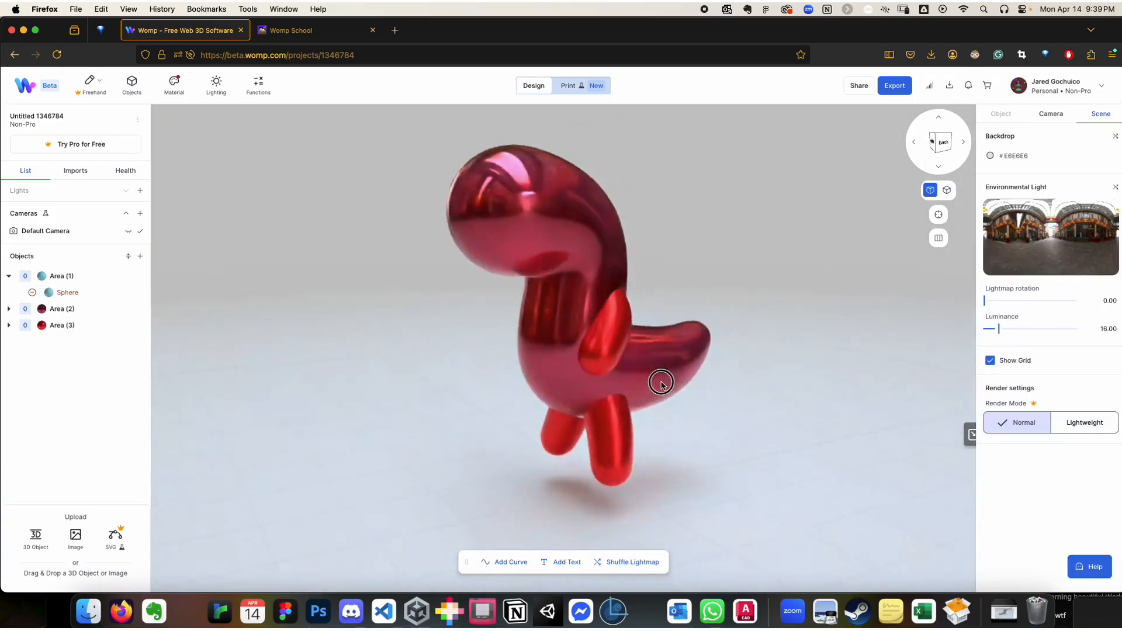
pyautogui.moveTo(609, 411); pyautogui.dragTo(595, 388, button='right')
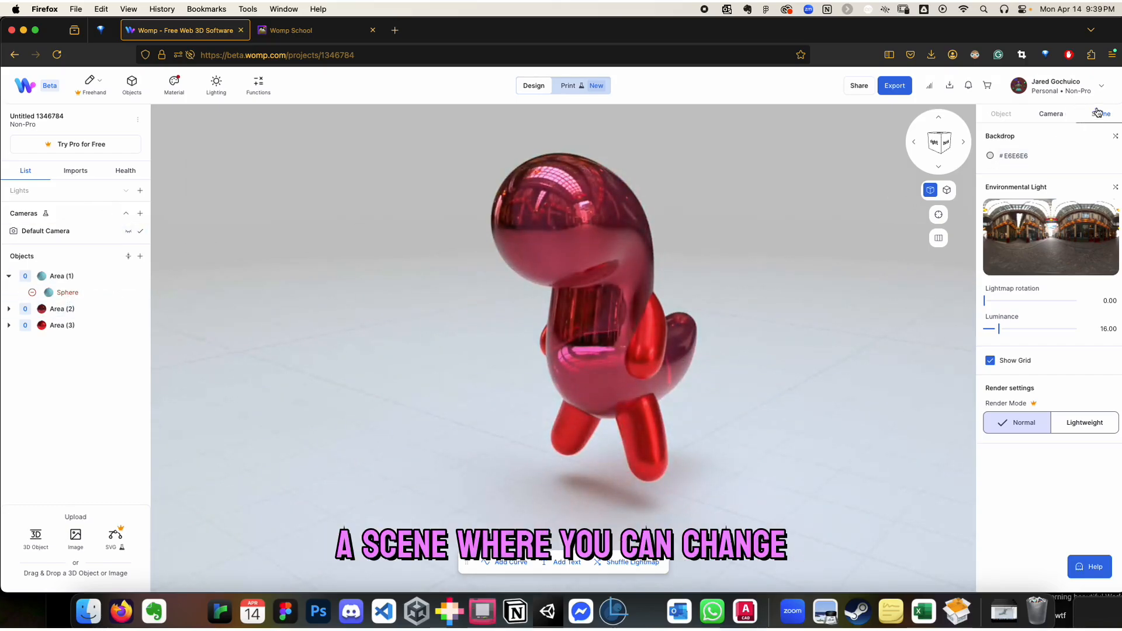
# Change the scene's environmental light to Courtyard
pyautogui.click(1048, 239)
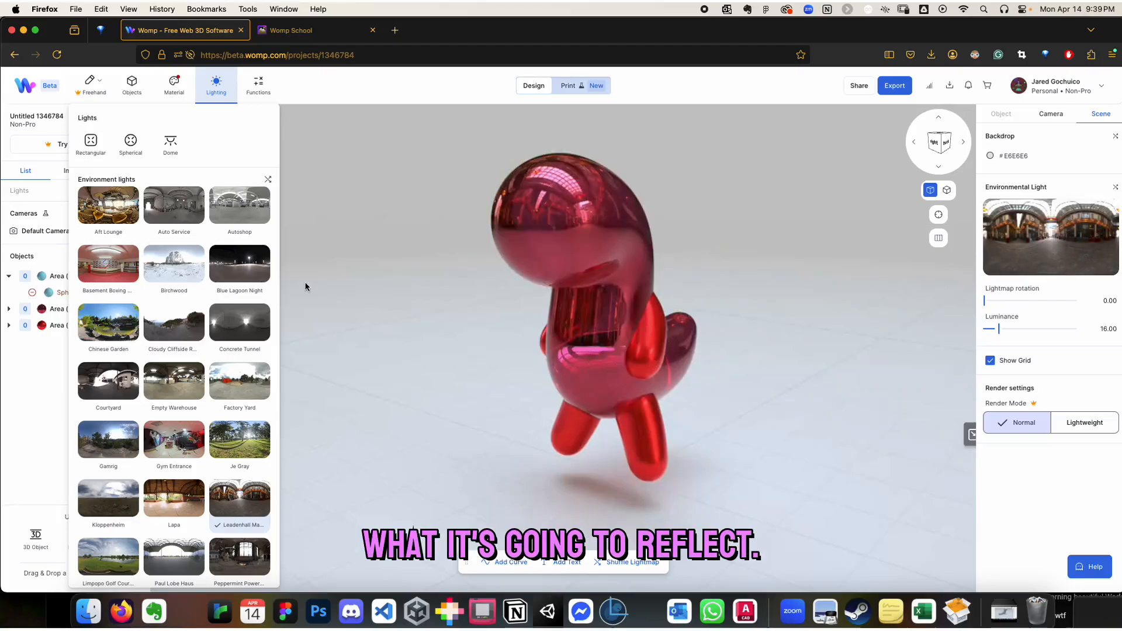
pyautogui.click(125, 374)
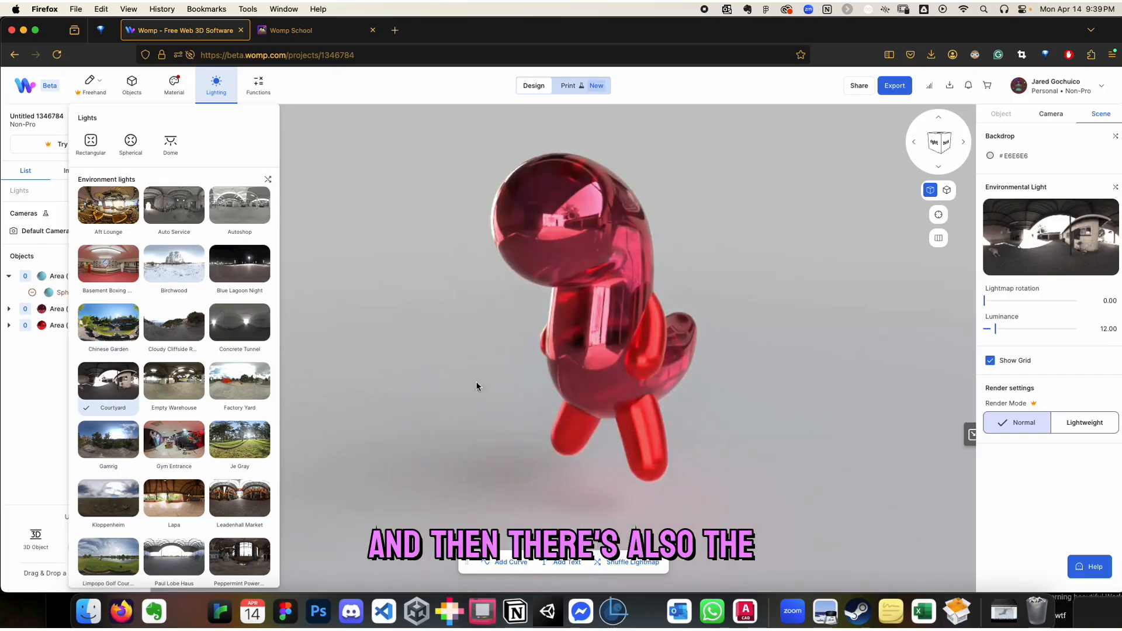
pyautogui.click(788, 275)
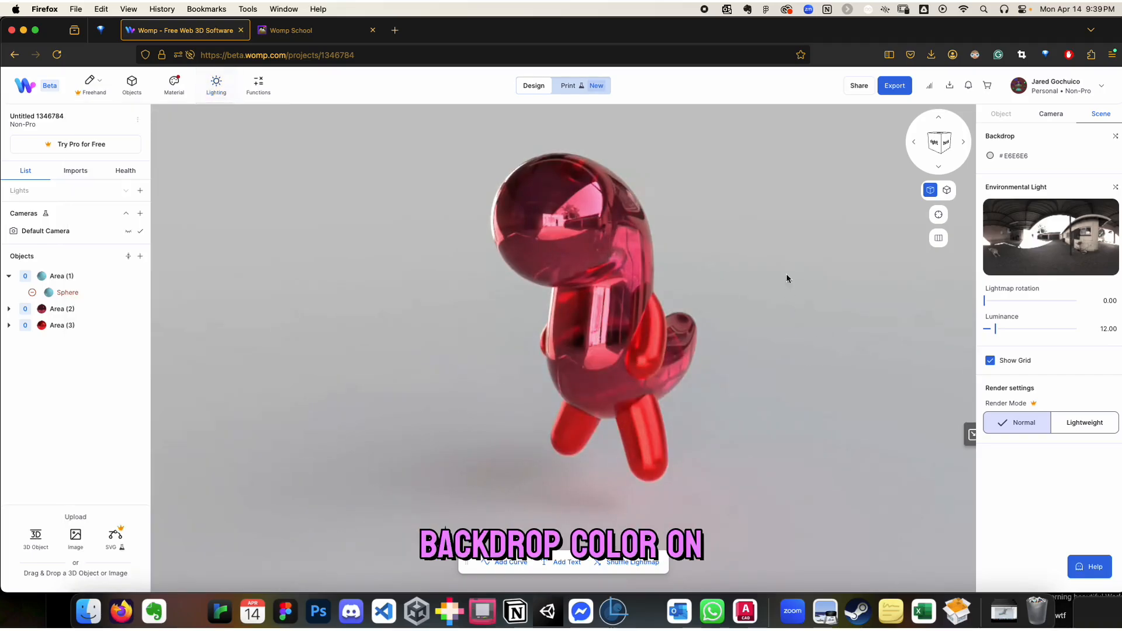
# Set the scene's backdrop color to the light red #FF9494 to match the dragon
pyautogui.click(991, 156)
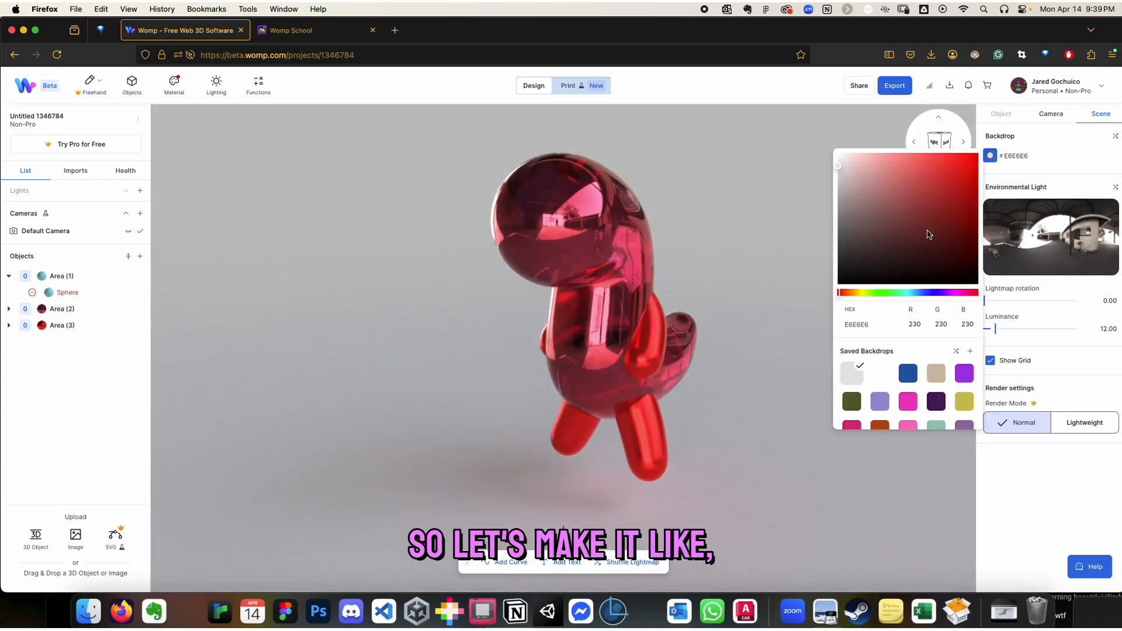
pyautogui.moveTo(908, 296); pyautogui.dragTo(825, 298)
pyautogui.moveTo(928, 201); pyautogui.dragTo(898, 151)
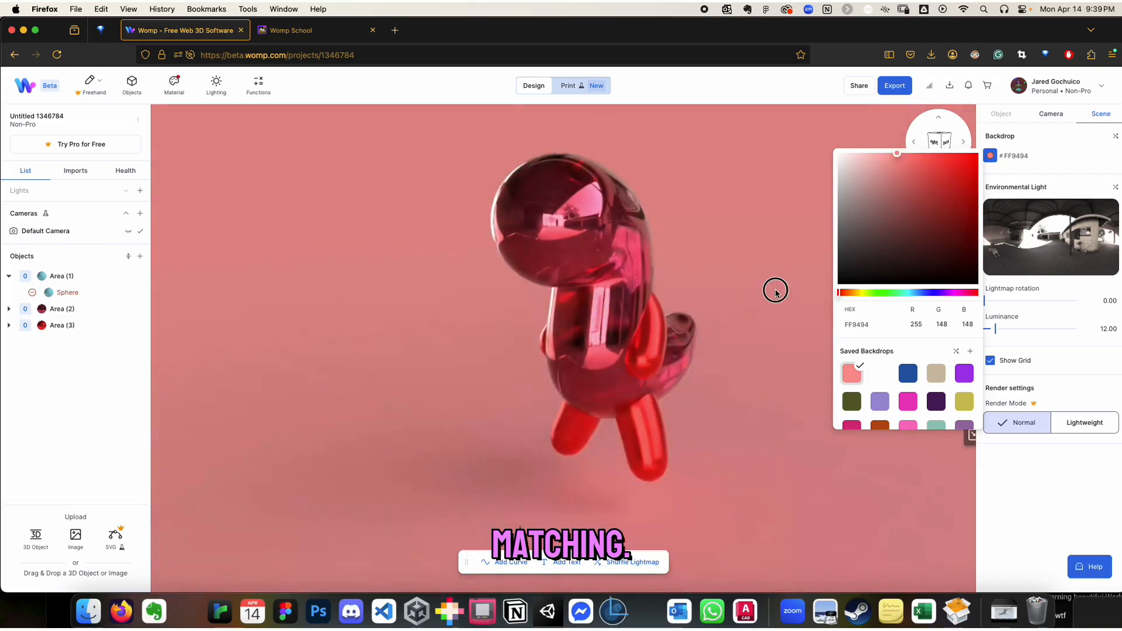
pyautogui.moveTo(776, 291); pyautogui.dragTo(746, 291)
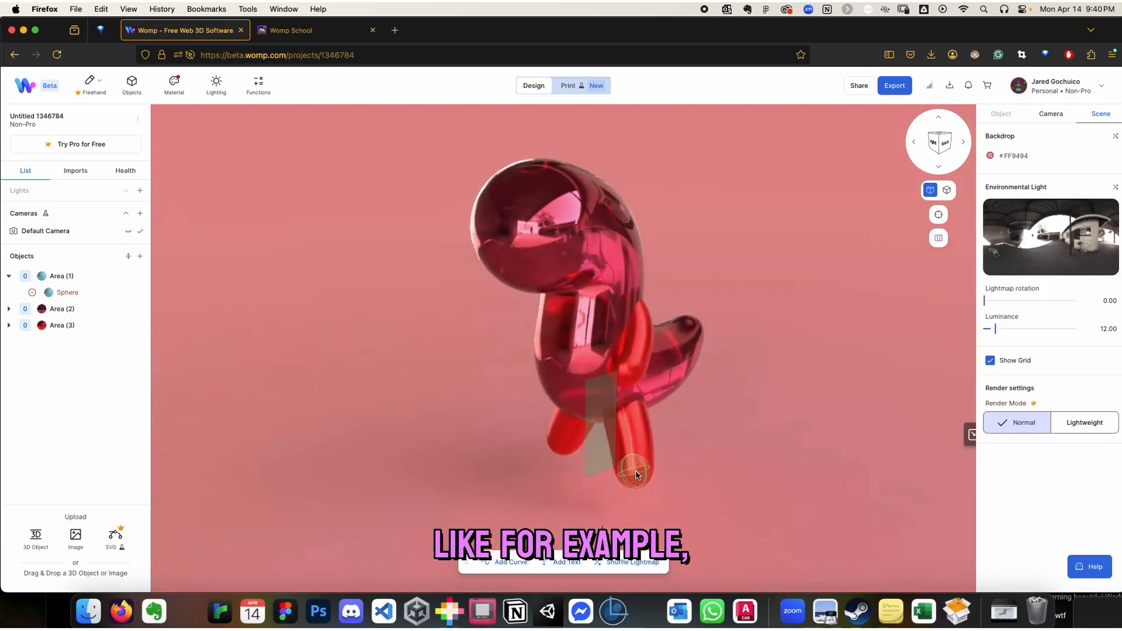
# Add a cylinder as a platform beneath the dragon, enlarged to about 396 mm in diameter and 104 mm high
pyautogui.moveTo(501, 432); pyautogui.dragTo(560, 455)
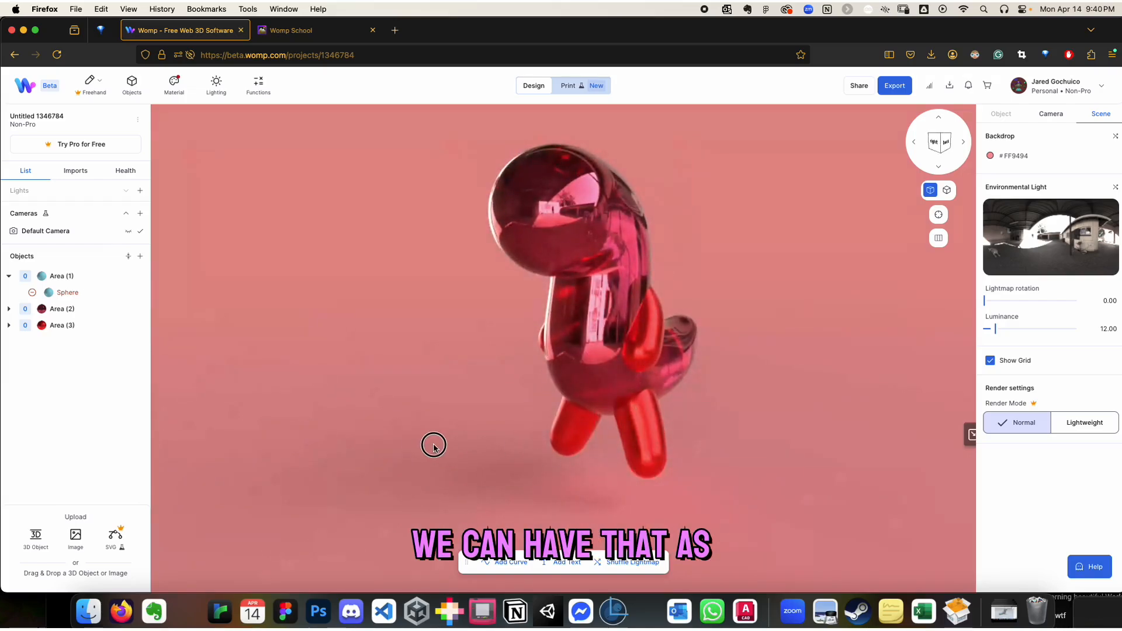
pyautogui.moveTo(433, 446); pyautogui.dragTo(539, 461)
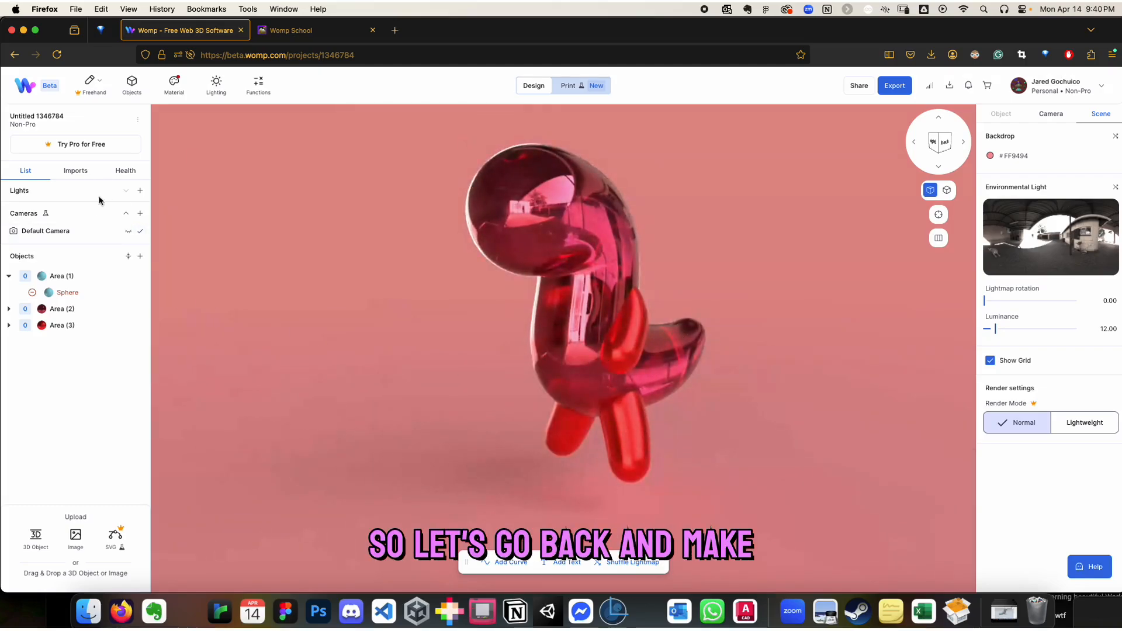
pyautogui.click(140, 257)
pyautogui.click(129, 186)
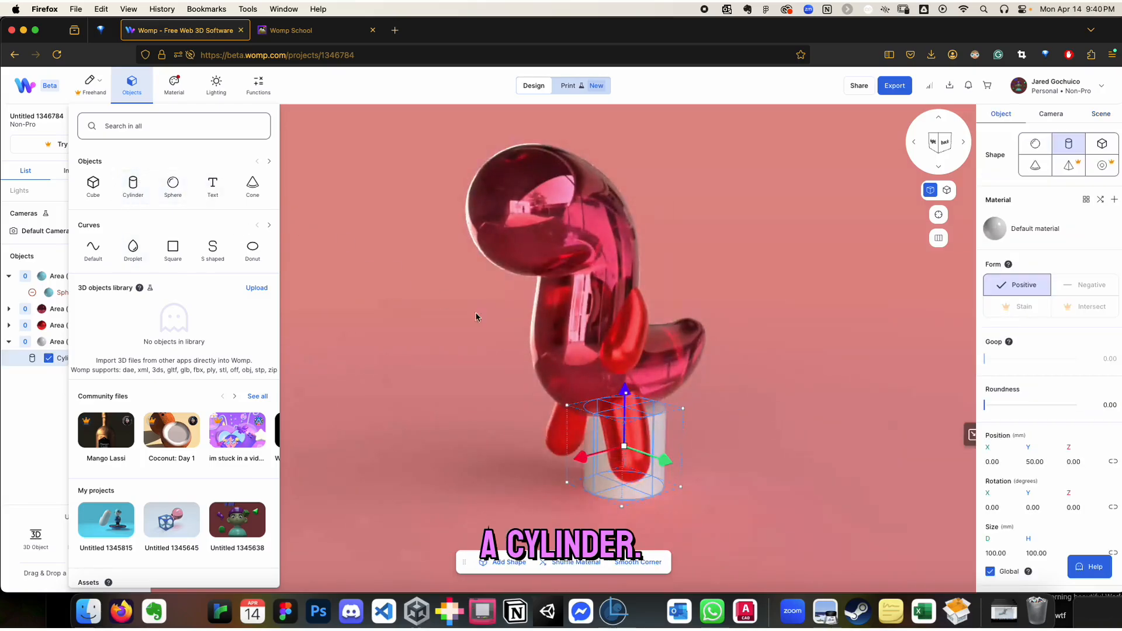
pyautogui.moveTo(624, 447); pyautogui.dragTo(907, 462)
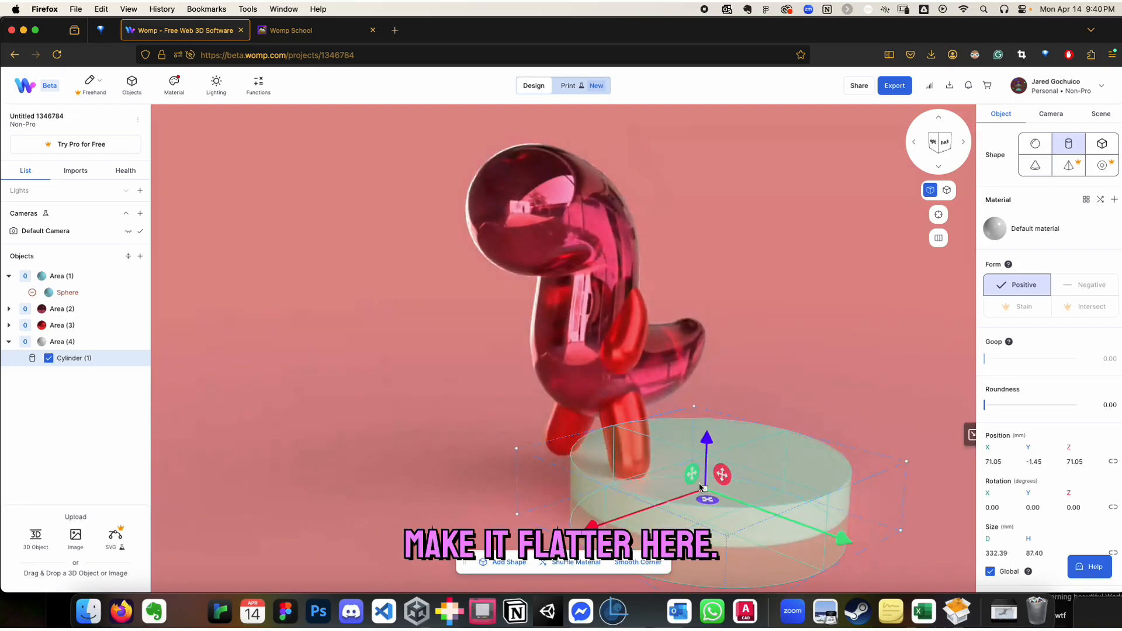
pyautogui.moveTo(701, 487); pyautogui.dragTo(608, 485)
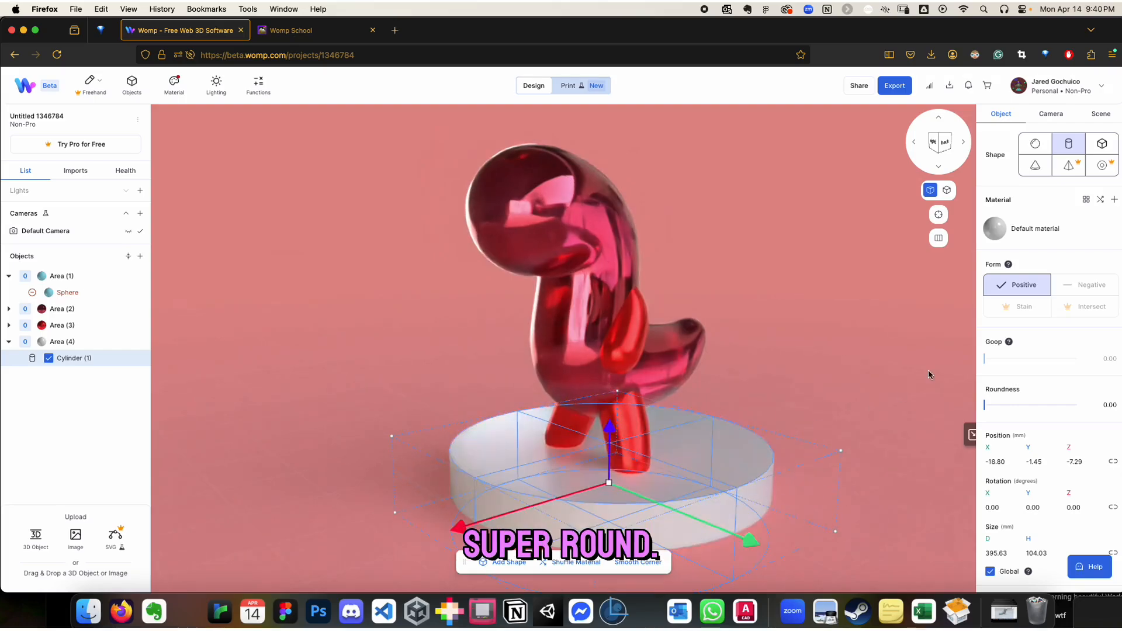
# Set the platform cylinder's roundness to 80 and flatten it to about 56 mm high
pyautogui.moveTo(992, 403); pyautogui.dragTo(1058, 403)
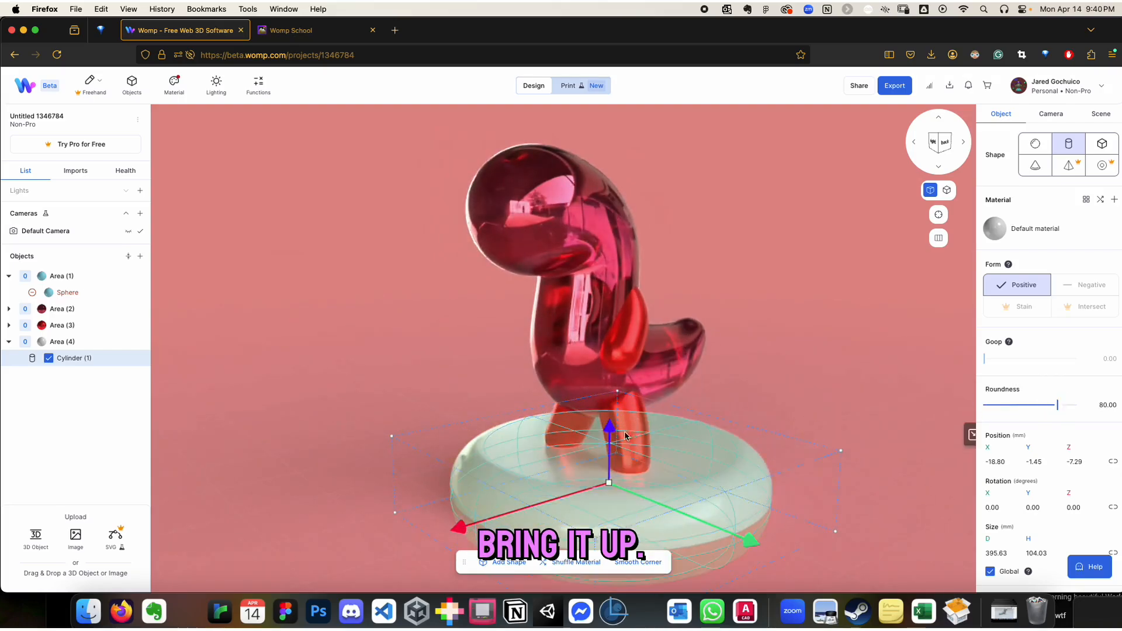
pyautogui.moveTo(607, 426)
pyautogui.mouseDown()
pyautogui.moveTo(606, 388)
pyautogui.moveTo(608, 406)
pyautogui.mouseUp()
pyautogui.moveTo(622, 467); pyautogui.dragTo(434, 372, button='right')
pyautogui.moveTo(351, 450); pyautogui.dragTo(354, 497)
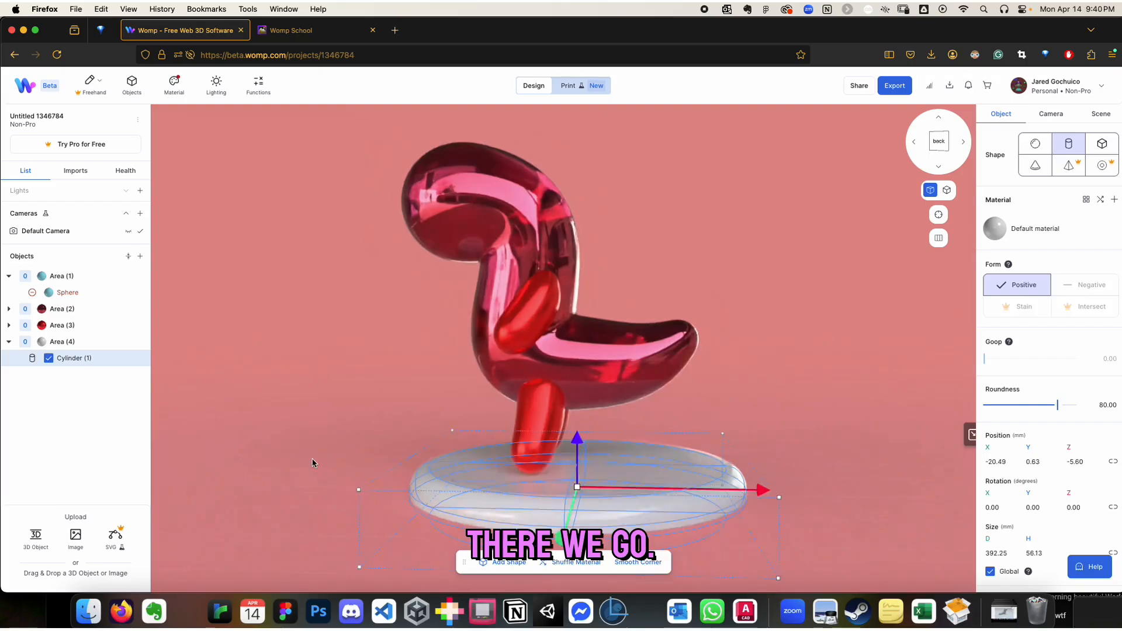
# Raise the platform to about Y 27 mm and shift it to about Z -44 mm beneath the dragon's feet
pyautogui.click(313, 461)
pyautogui.click(576, 452)
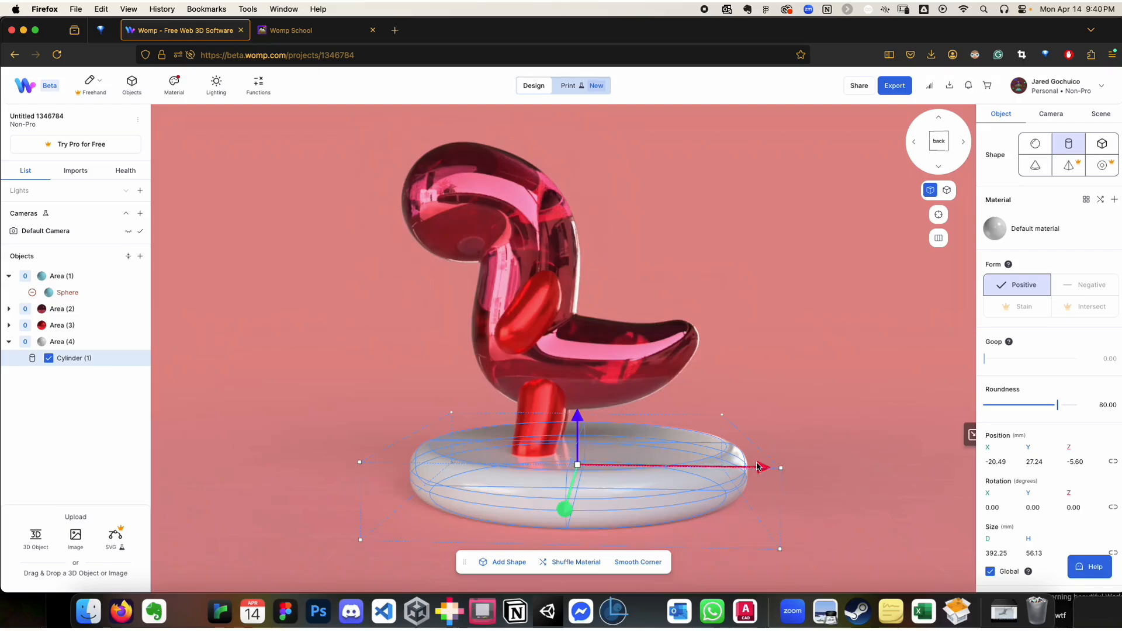
pyautogui.moveTo(758, 466); pyautogui.dragTo(721, 466)
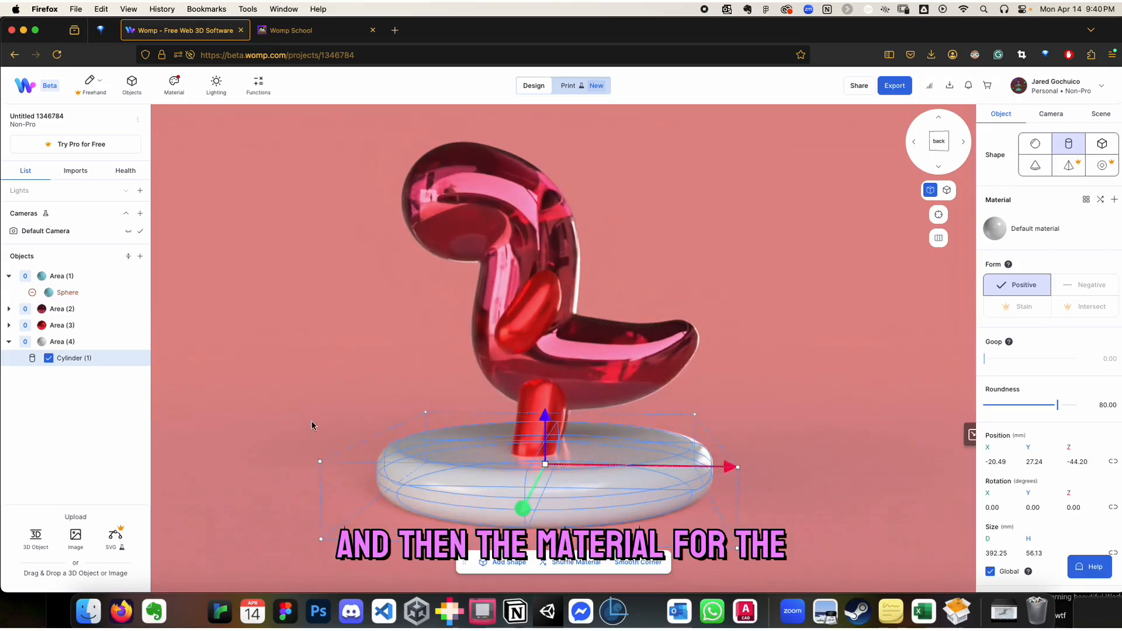
# Apply the blue material "Saved material - 2" to the platform cylinder and deselect it
pyautogui.click(169, 93)
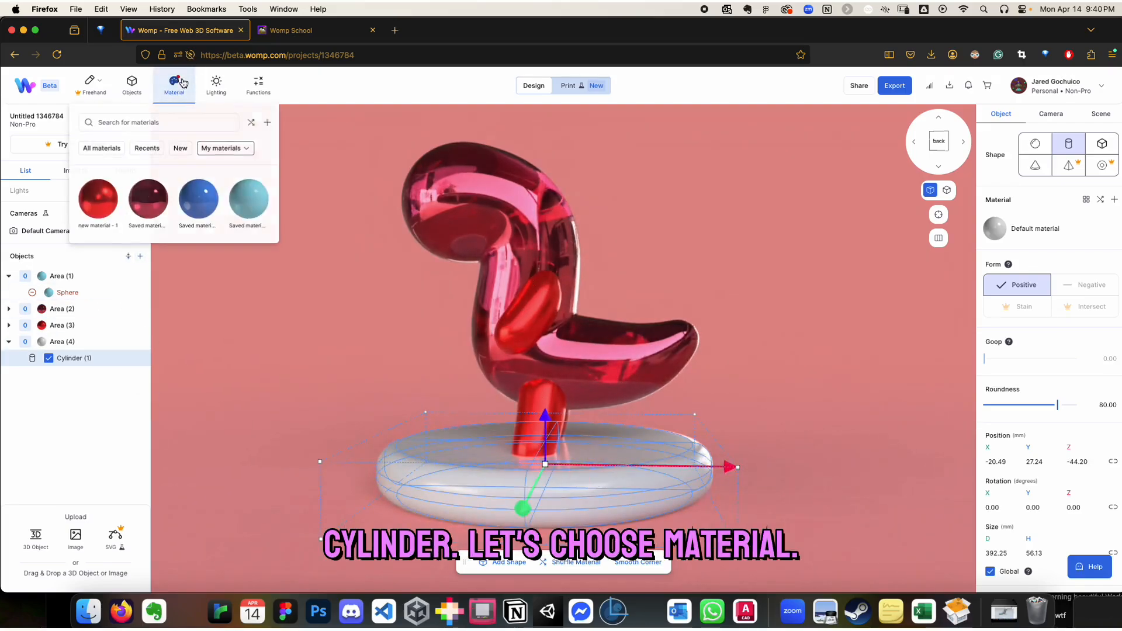
pyautogui.click(194, 189)
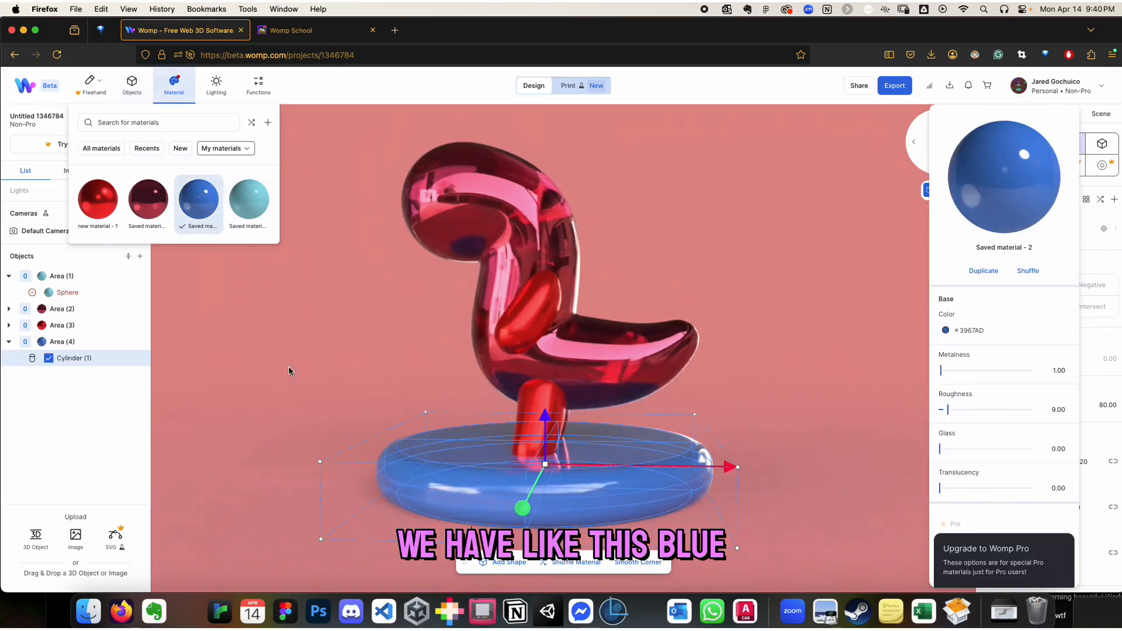
pyautogui.moveTo(290, 369); pyautogui.dragTo(416, 399)
pyautogui.moveTo(307, 411); pyautogui.dragTo(386, 451)
pyautogui.moveTo(314, 456); pyautogui.dragTo(366, 456)
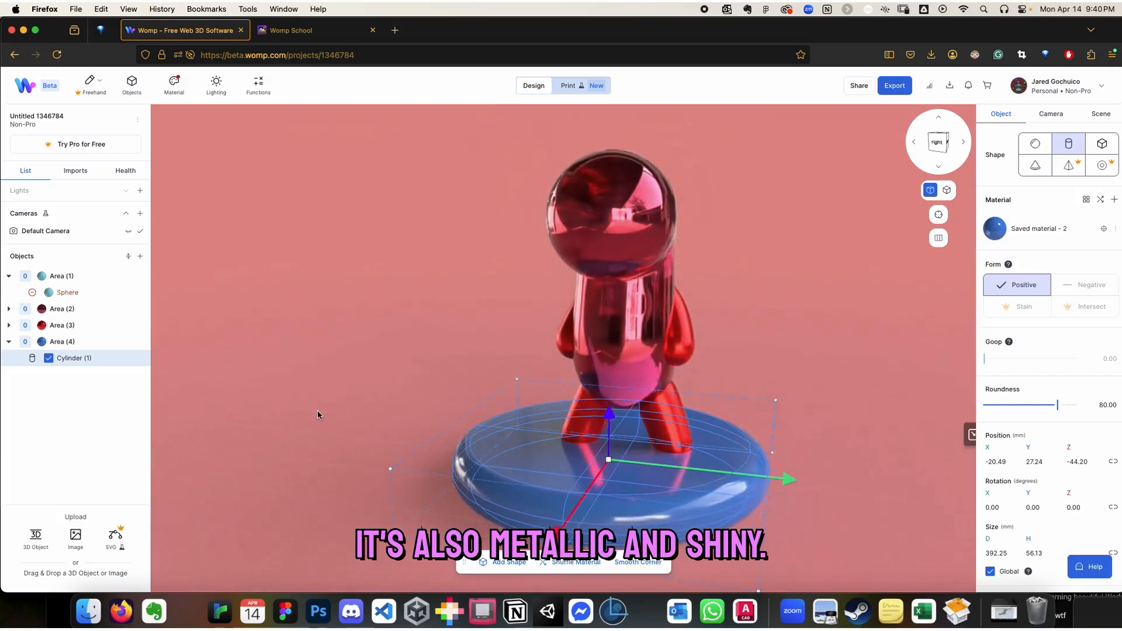
pyautogui.moveTo(318, 415); pyautogui.dragTo(283, 390)
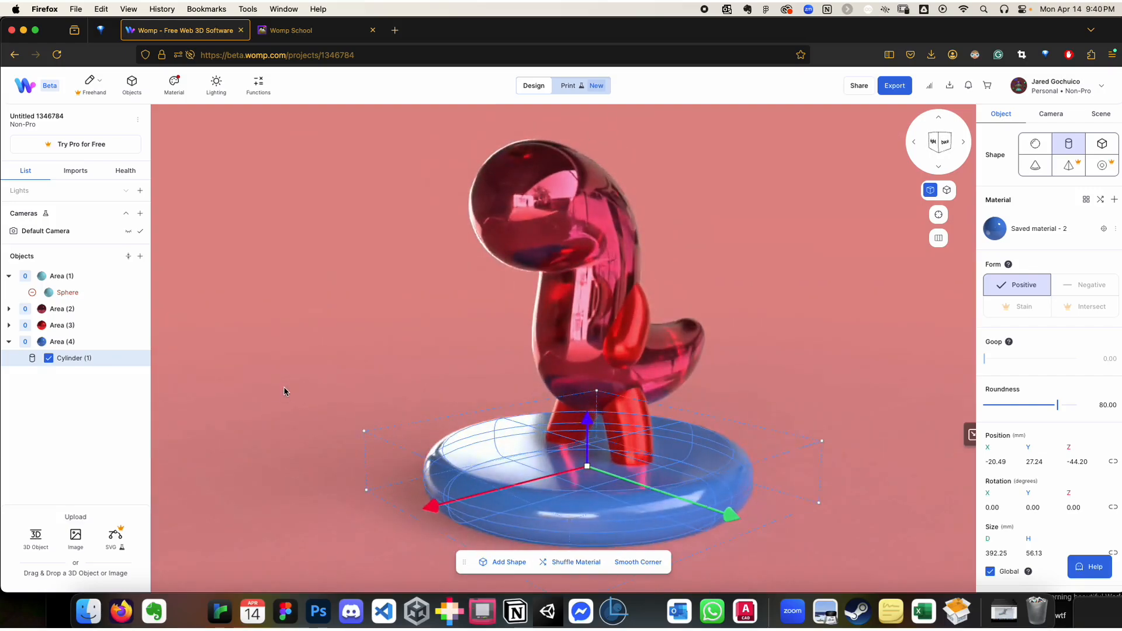
pyautogui.click(773, 510)
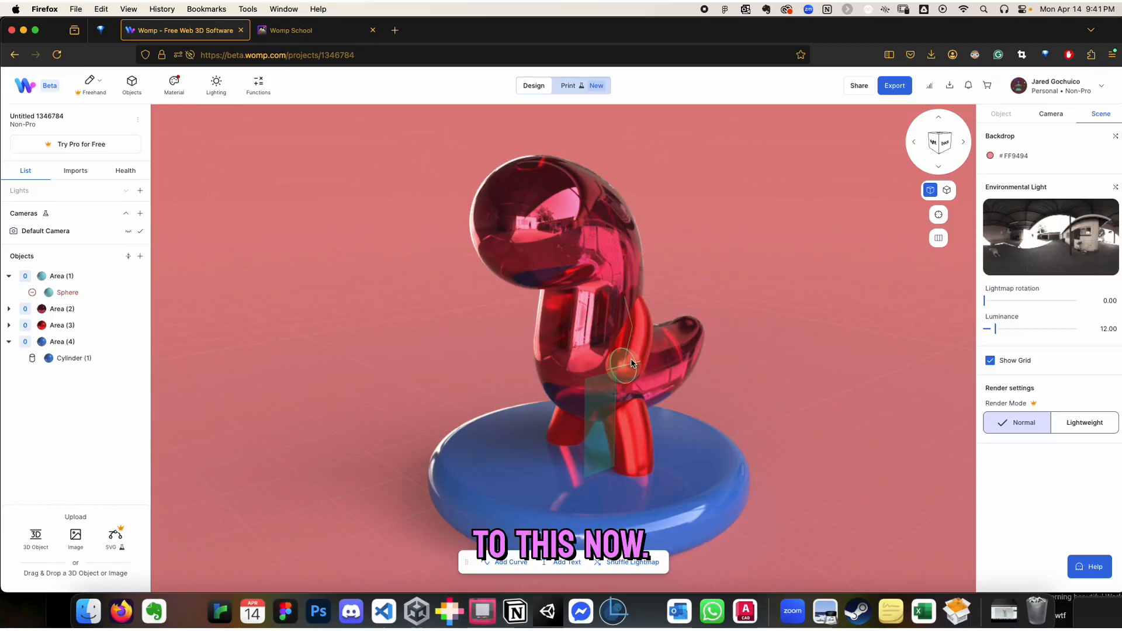
# Add a cylinder with roundness 100 and move it beside the dragon's head at about X 73 mm, Y 336 mm
pyautogui.click(132, 257)
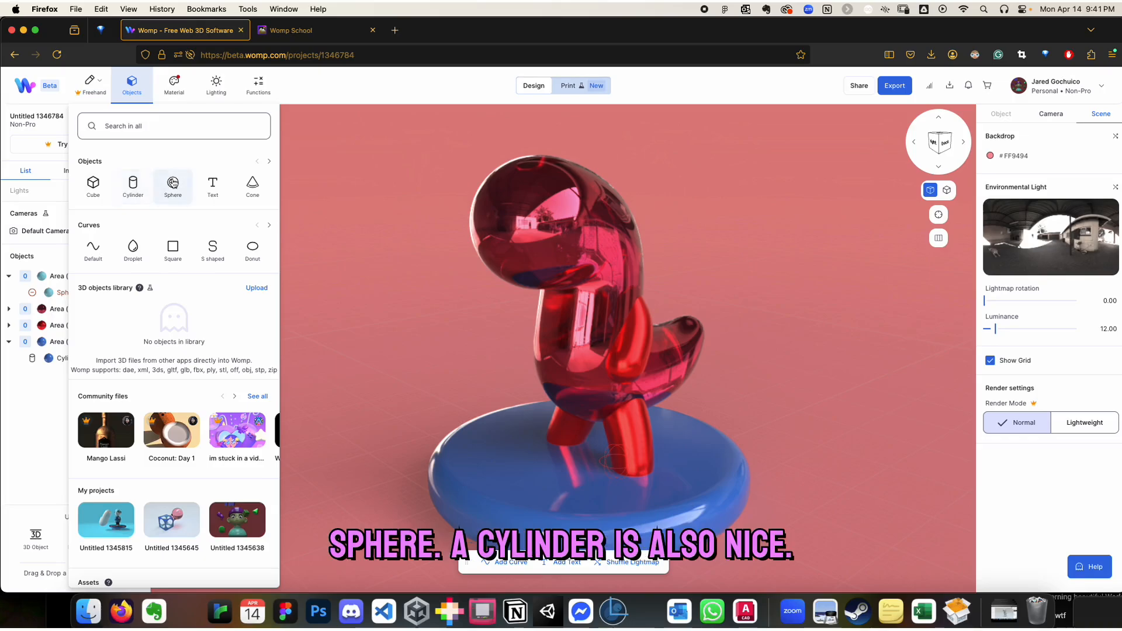
pyautogui.click(134, 186)
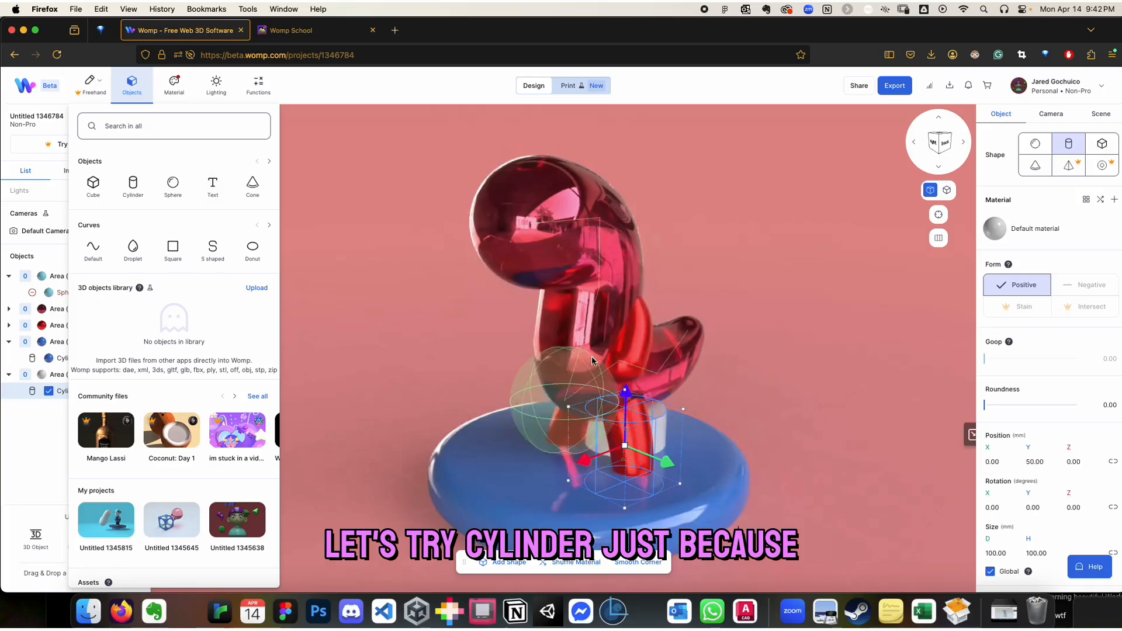
pyautogui.moveTo(626, 396); pyautogui.dragTo(643, 189)
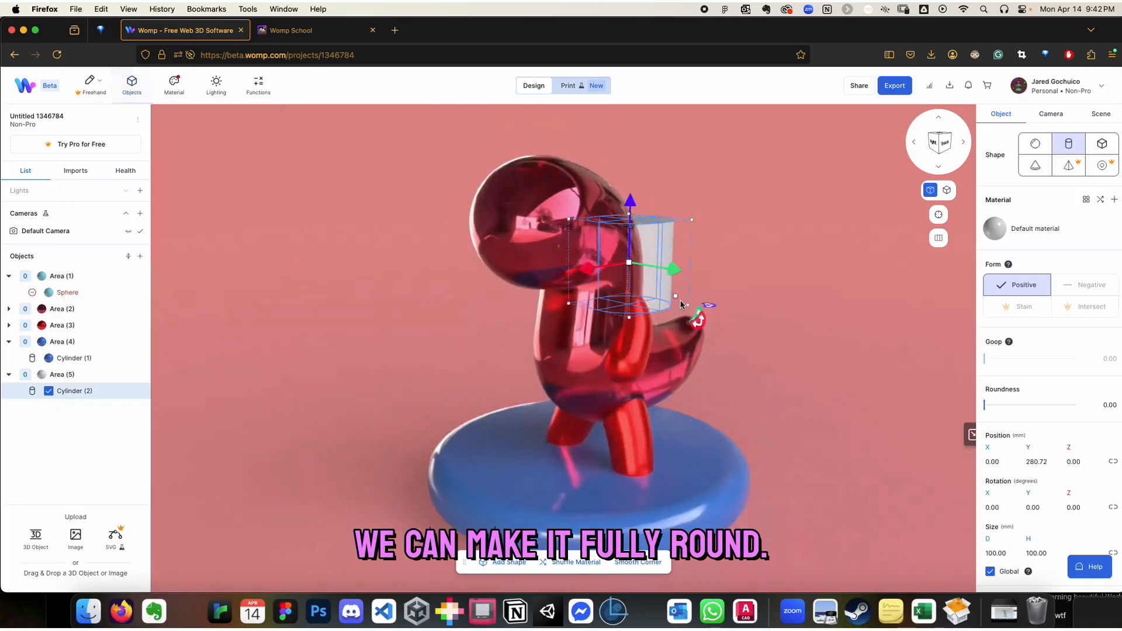
pyautogui.moveTo(672, 269); pyautogui.dragTo(720, 275)
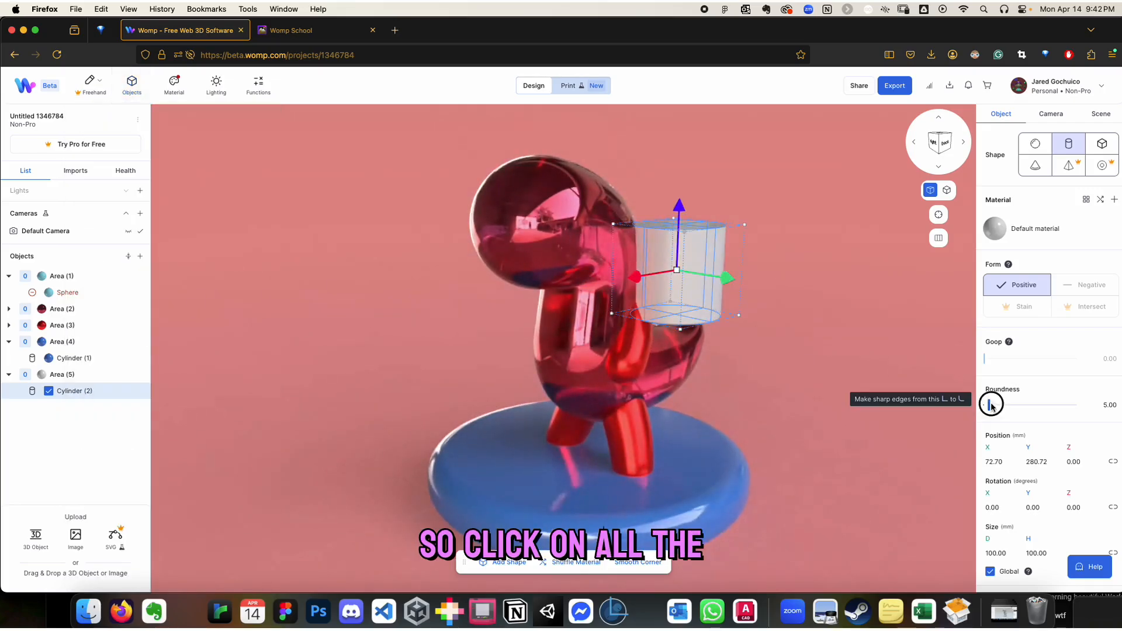
pyautogui.moveTo(991, 404); pyautogui.dragTo(1105, 403)
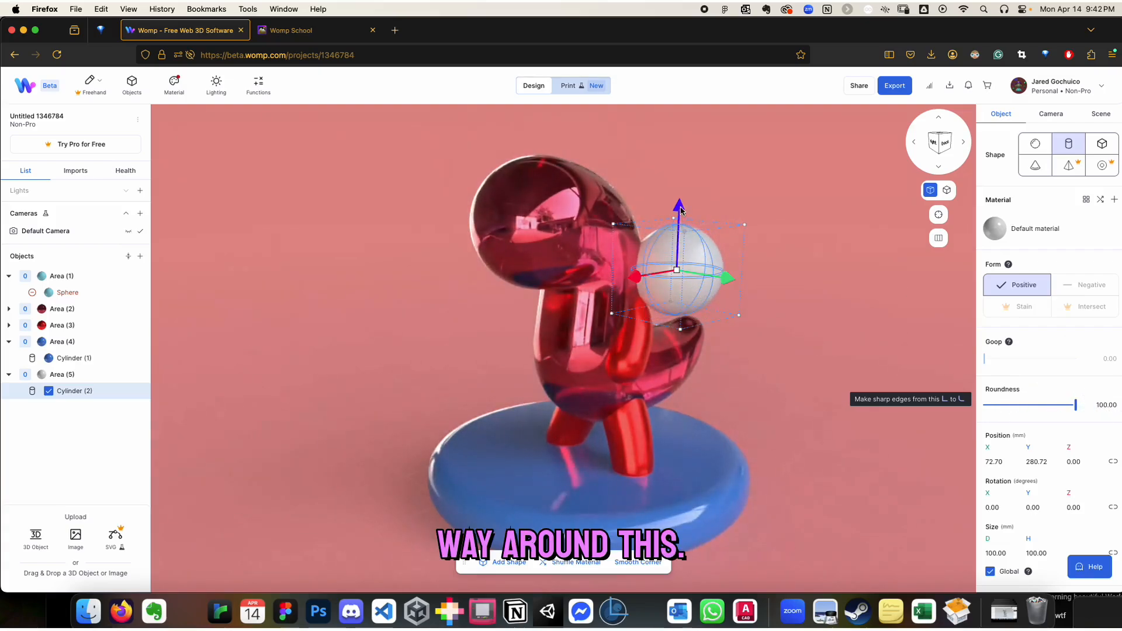
pyautogui.moveTo(681, 210); pyautogui.dragTo(681, 157)
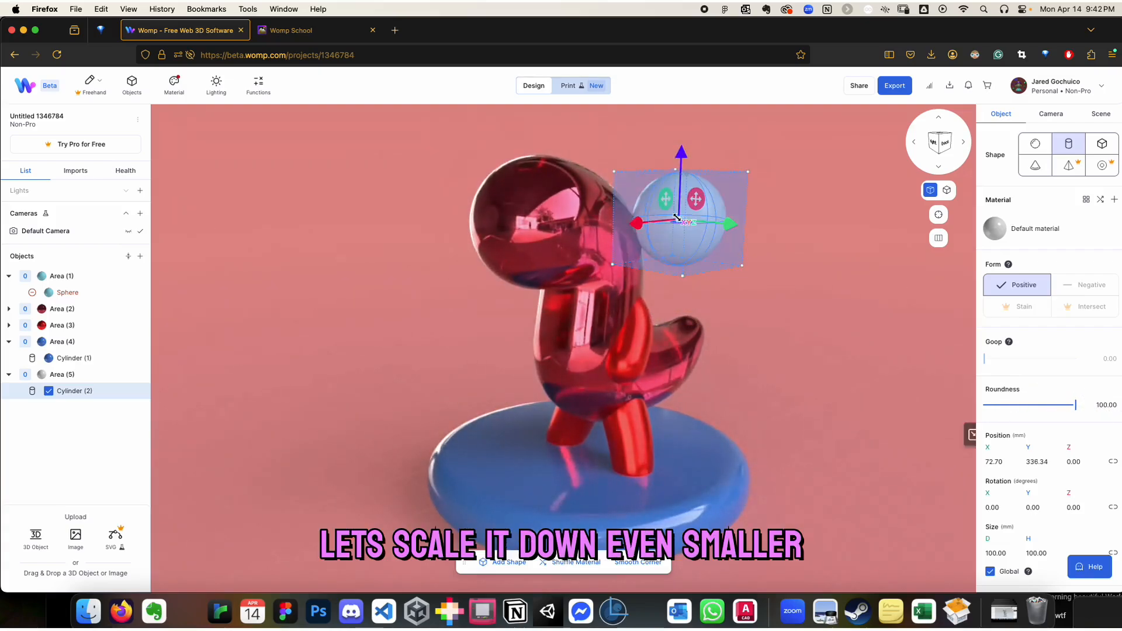
# Scale the rounded cylinder down to about 36 mm in diameter and height to form an eye
pyautogui.moveTo(677, 218); pyautogui.dragTo(583, 169)
pyautogui.moveTo(679, 219)
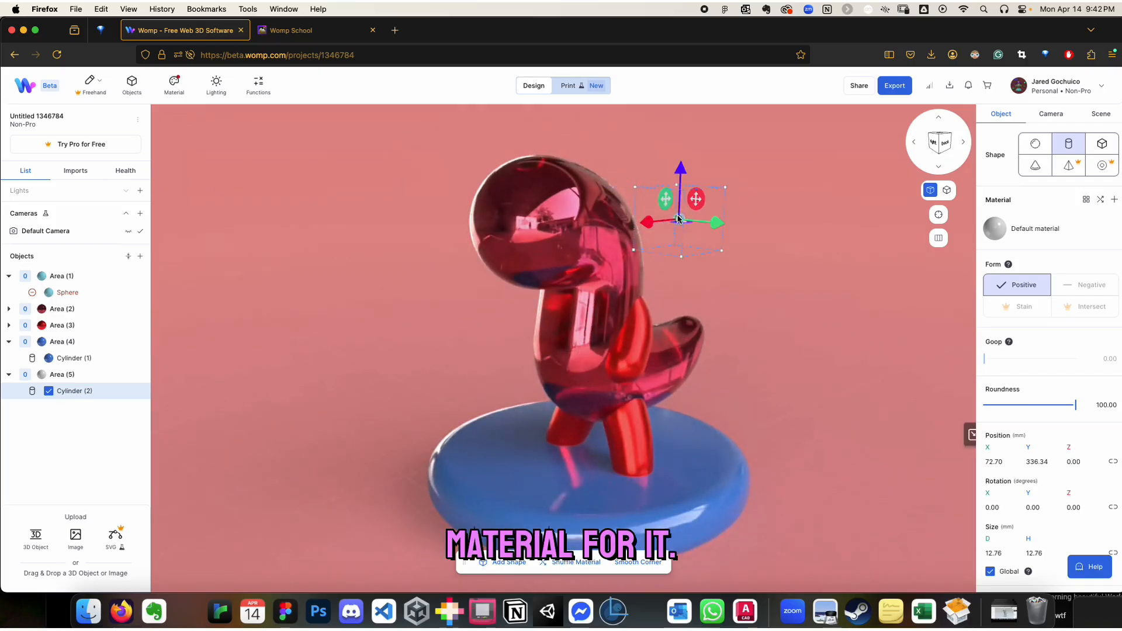
pyautogui.moveTo(679, 218); pyautogui.dragTo(836, 354)
# Apply "Saved material - 3" to the eye and set the material's color to black, 000000
pyautogui.click(169, 83)
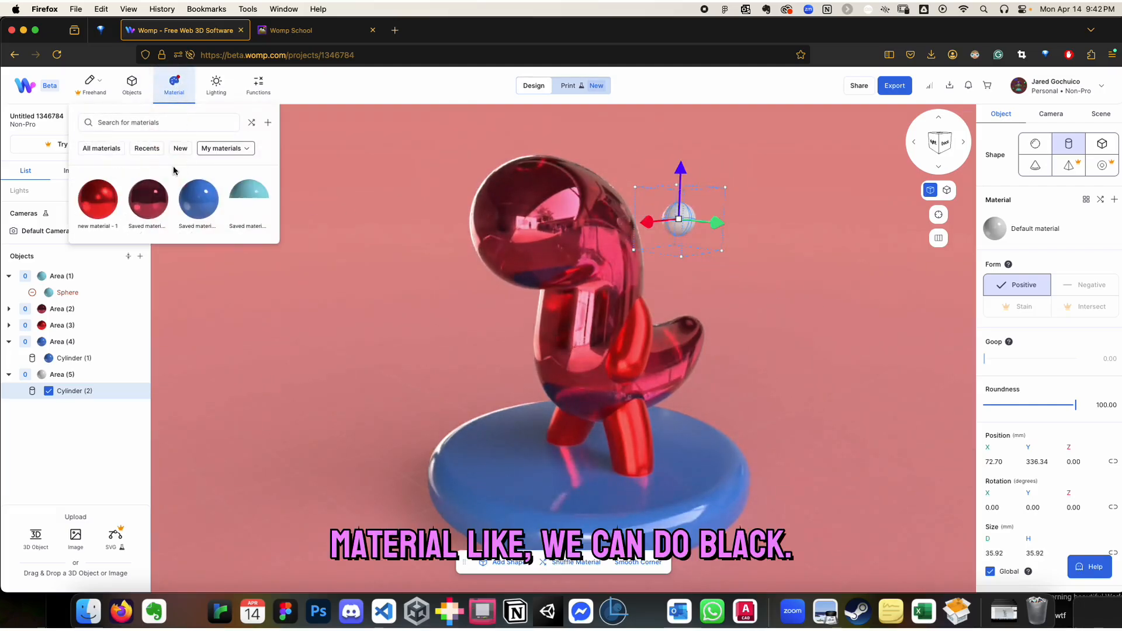
pyautogui.click(244, 188)
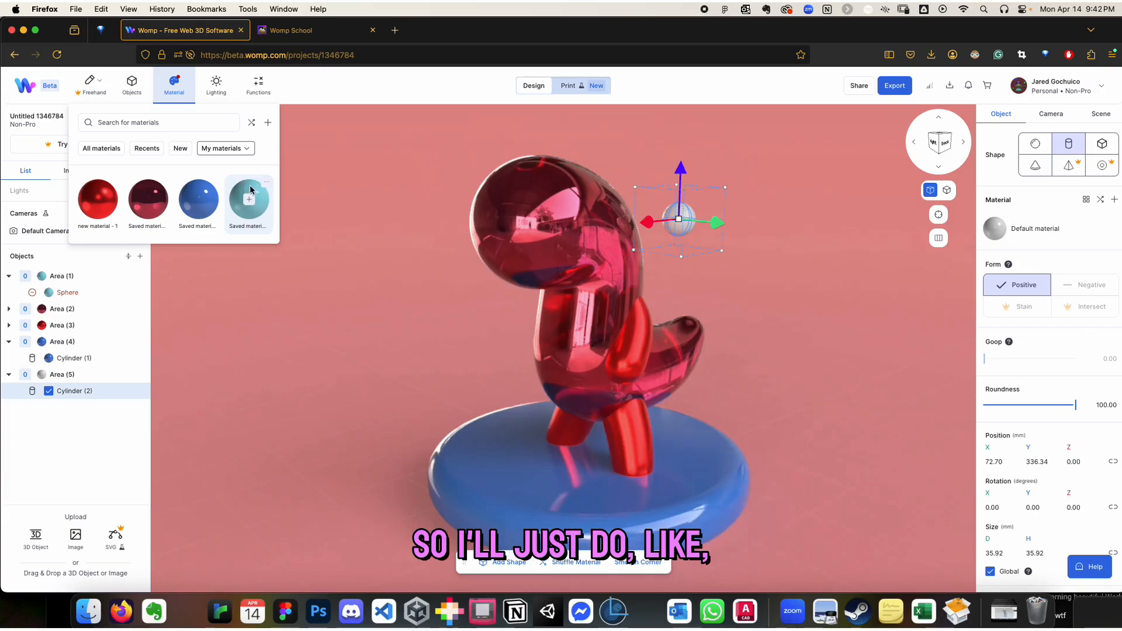
pyautogui.click(251, 189)
pyautogui.click(947, 343)
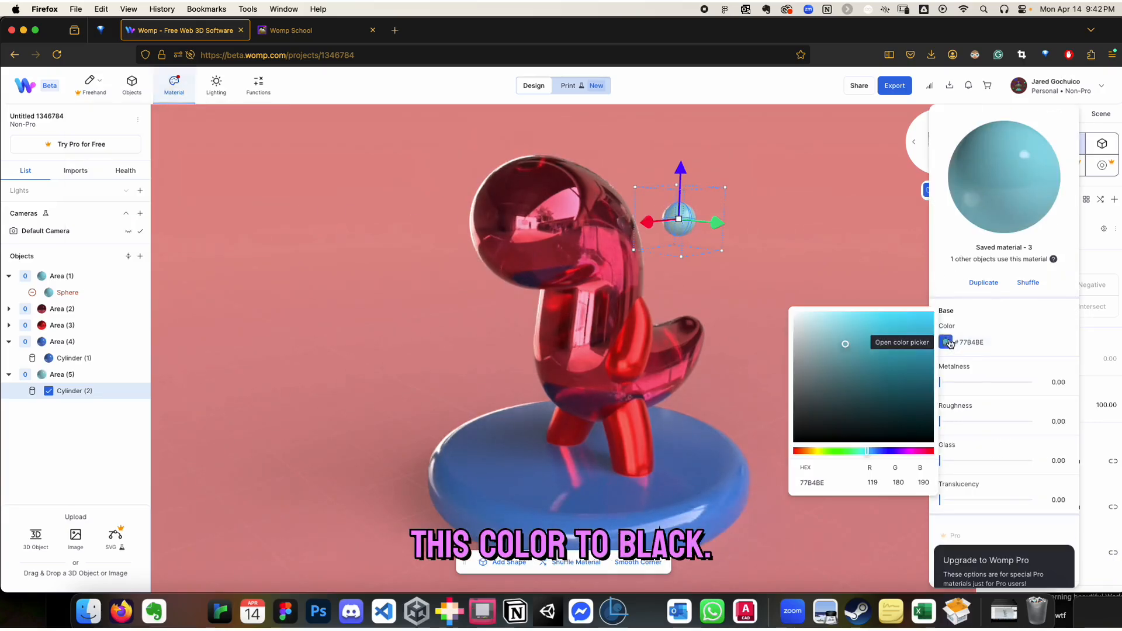
pyautogui.moveTo(920, 412); pyautogui.dragTo(933, 442)
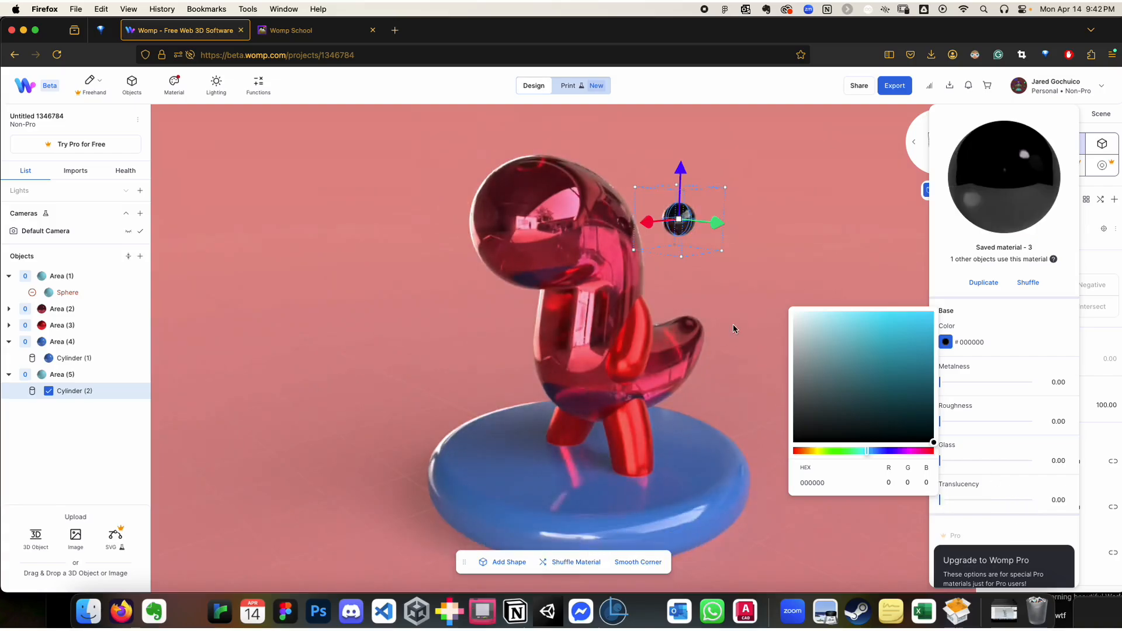
# Position the black eye against the side of the dragon's head at about X 69 mm, Z -147 mm
pyautogui.click(682, 213)
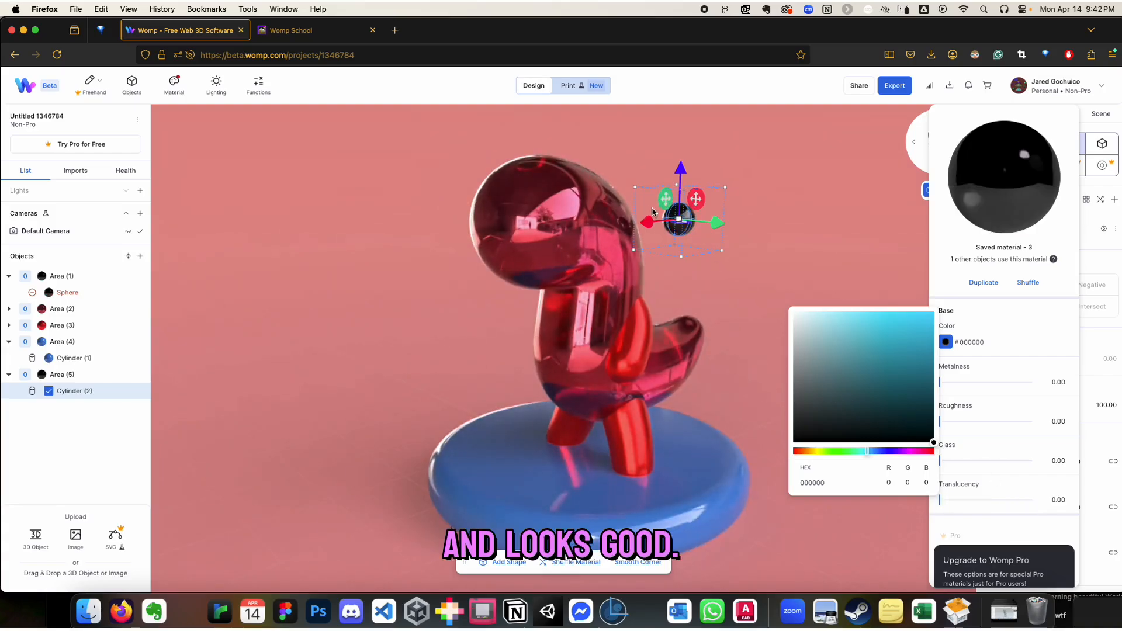
pyautogui.moveTo(649, 222); pyautogui.dragTo(545, 250)
pyautogui.moveTo(721, 266); pyautogui.dragTo(777, 249)
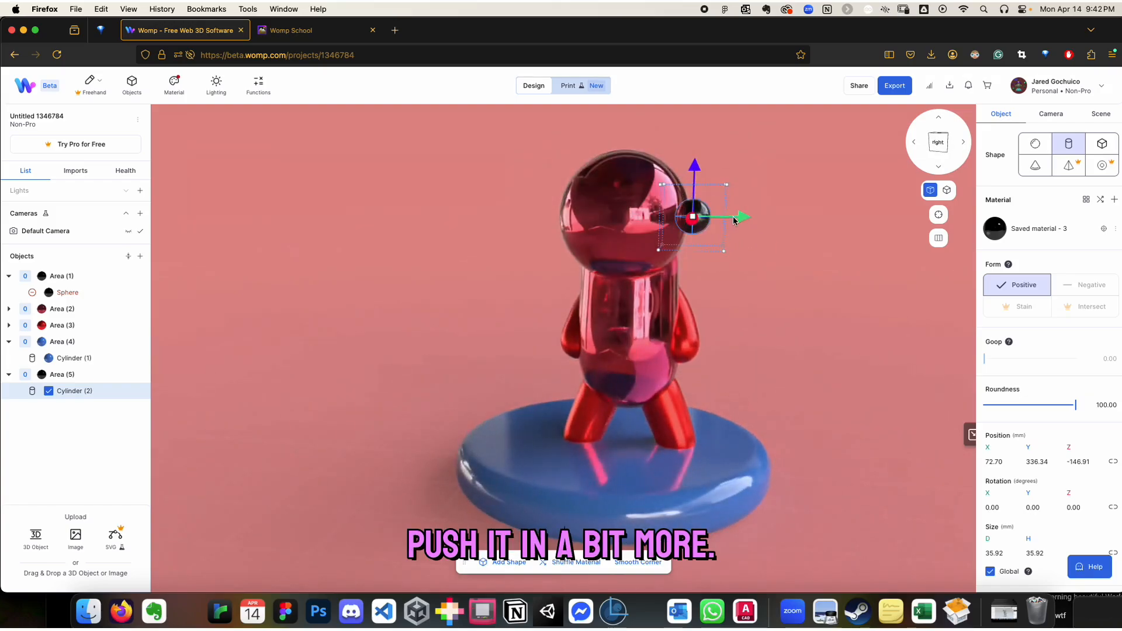
pyautogui.moveTo(746, 214); pyautogui.dragTo(729, 212)
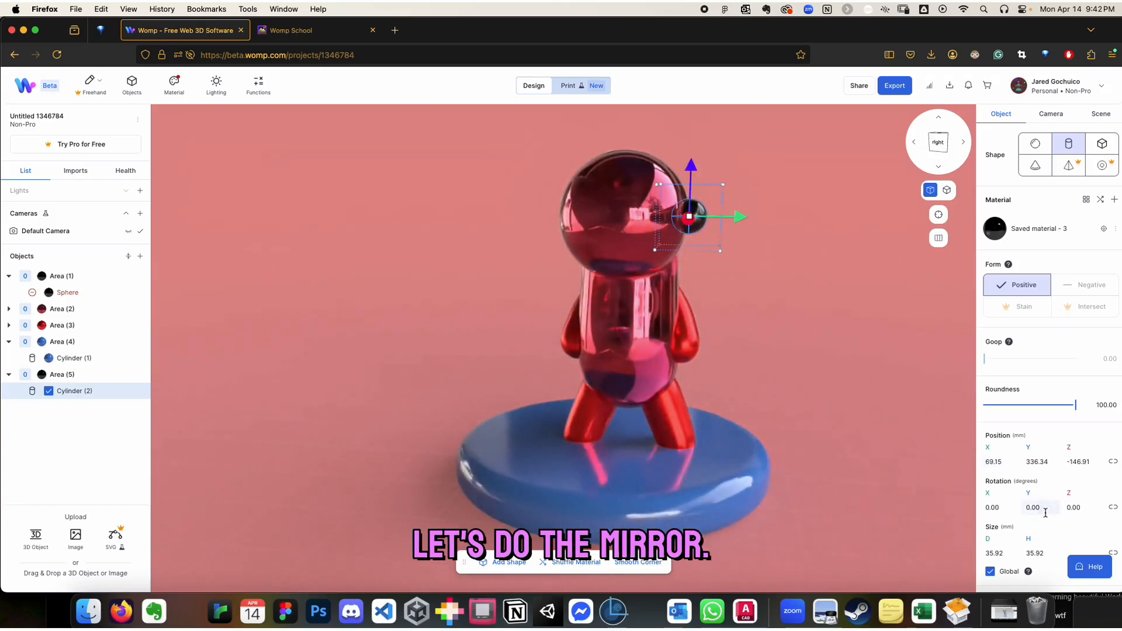
# Mirror the eye across an X-axis plane and shift the plane towards the middle of the head
pyautogui.scroll(-3, 1046, 520)
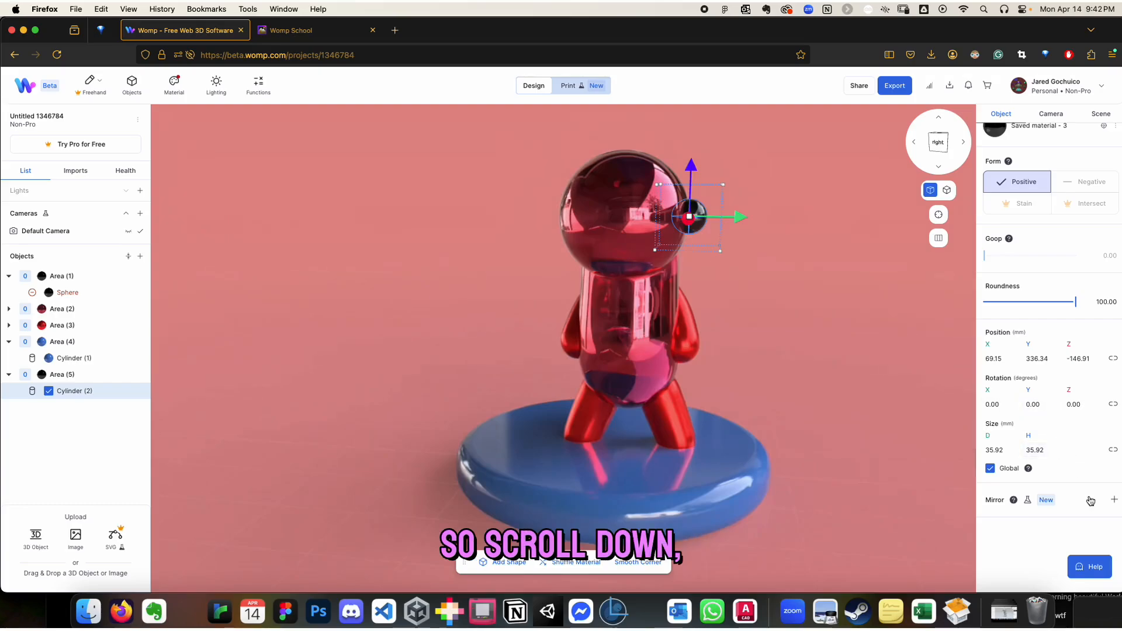
pyautogui.click(1115, 501)
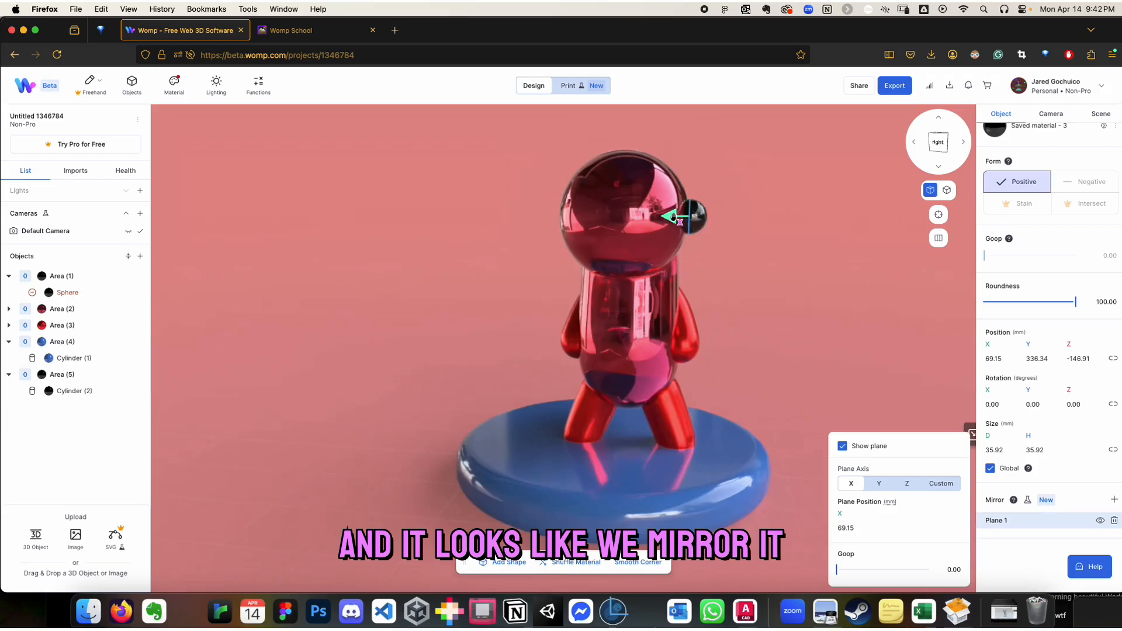
pyautogui.moveTo(673, 217); pyautogui.dragTo(612, 216)
# Push the eye into the head to about X 65 mm and recenter its mirror plane at about X -0.11 mm
pyautogui.click(697, 219)
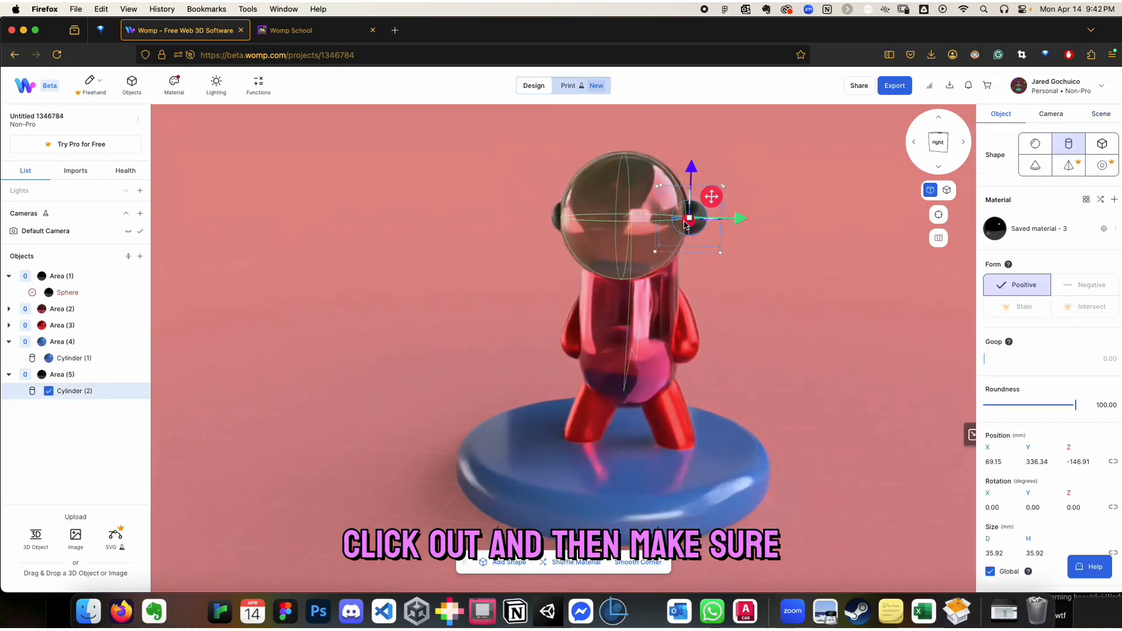
pyautogui.moveTo(730, 218); pyautogui.dragTo(742, 219)
pyautogui.moveTo(780, 297); pyautogui.dragTo(780, 294, button='right')
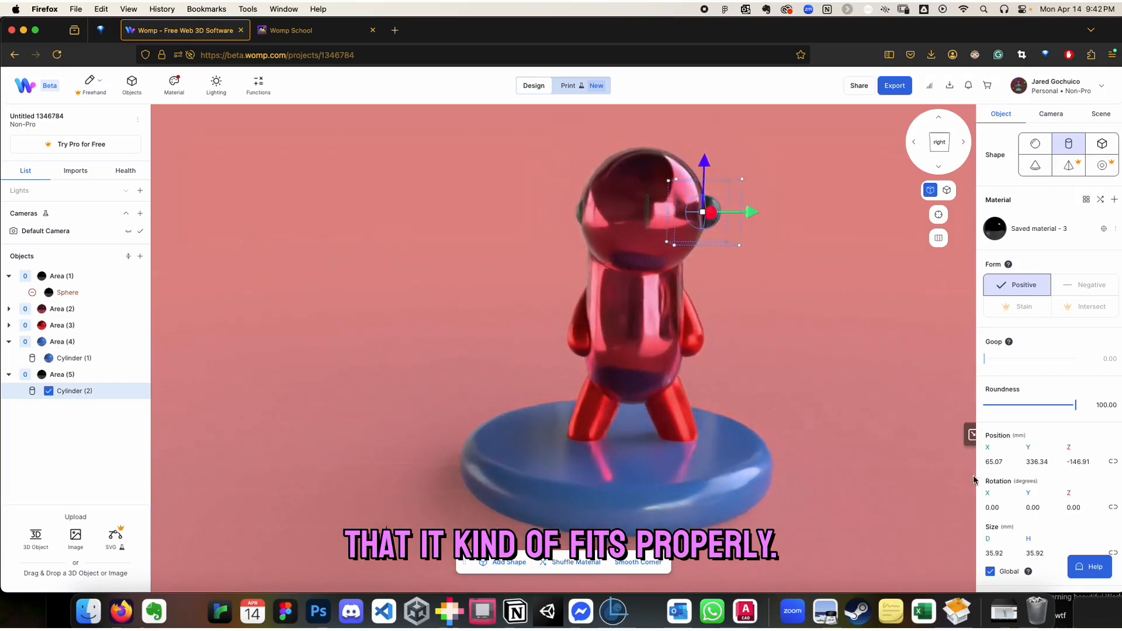
pyautogui.scroll(-3, 1029, 508)
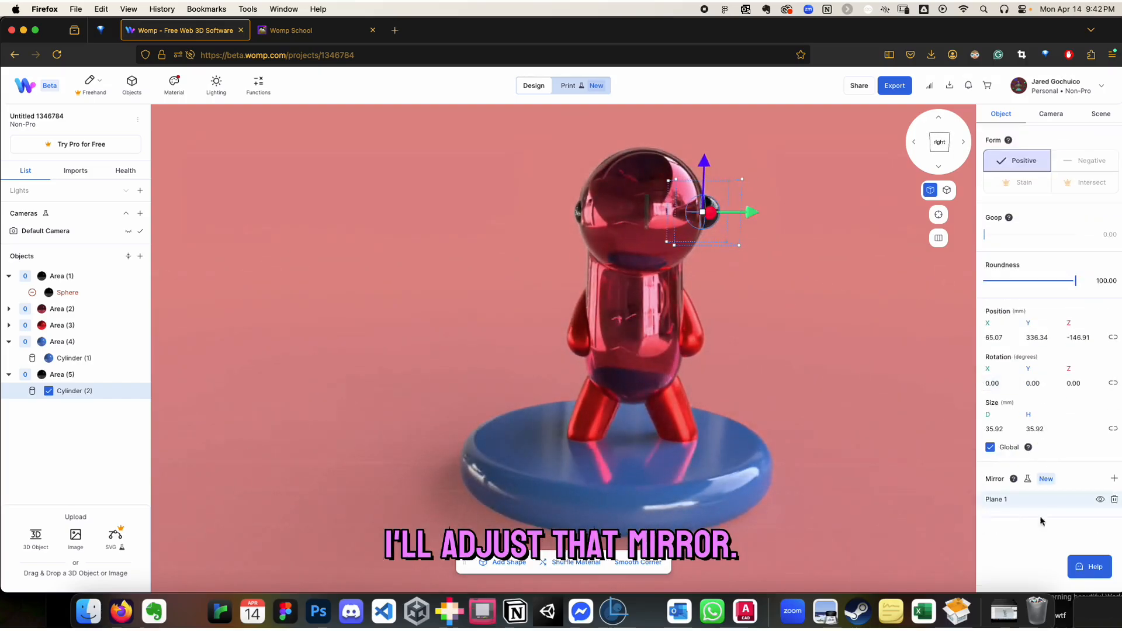
pyautogui.click(997, 500)
pyautogui.moveTo(628, 219)
pyautogui.mouseDown()
pyautogui.moveTo(614, 213)
pyautogui.moveTo(625, 215)
pyautogui.mouseUp()
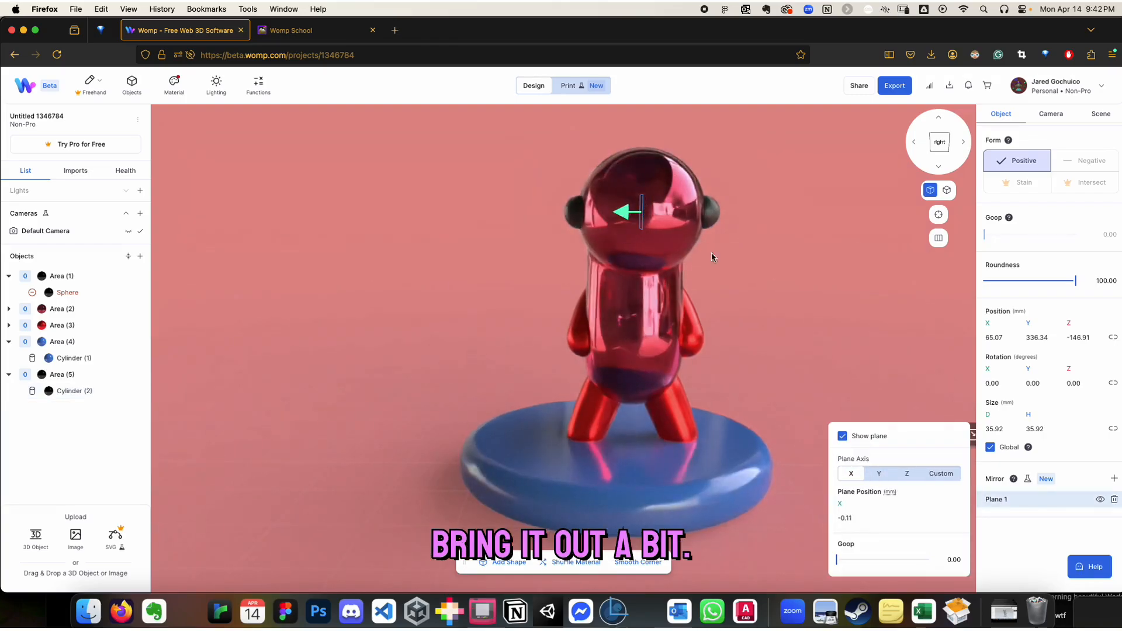
pyautogui.click(823, 317)
pyautogui.moveTo(823, 317); pyautogui.dragTo(472, 333)
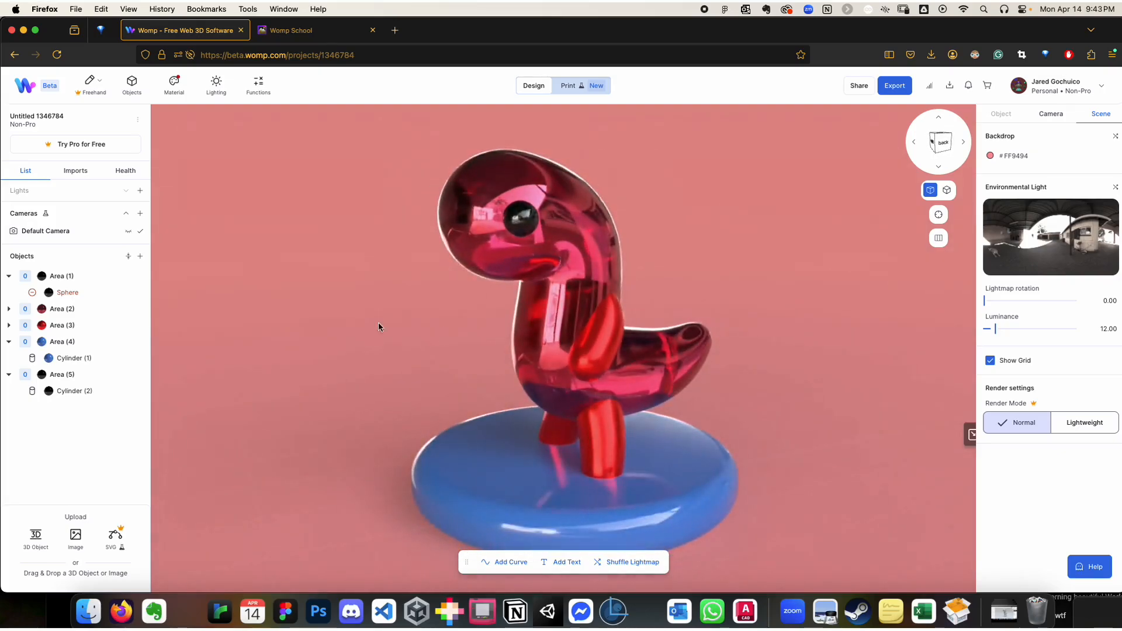
pyautogui.press('super+shift+5')
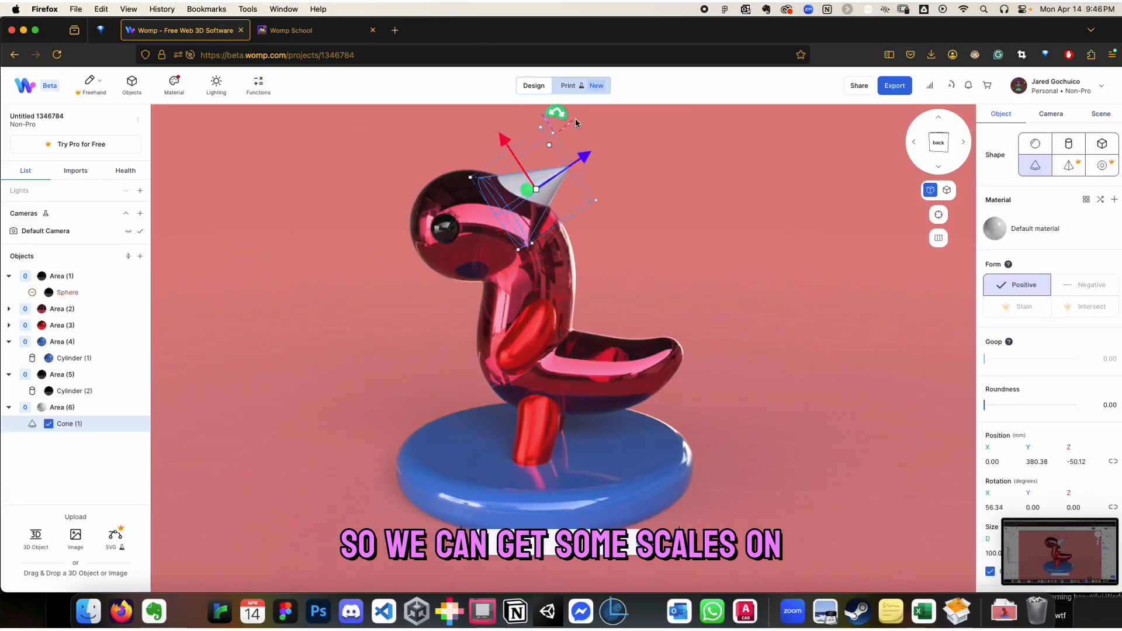
# Tilt the cone to about 34 degrees in X and place it on the dragon's head at about Y 405 mm, Z -76 mm
pyautogui.moveTo(561, 113); pyautogui.dragTo(522, 104)
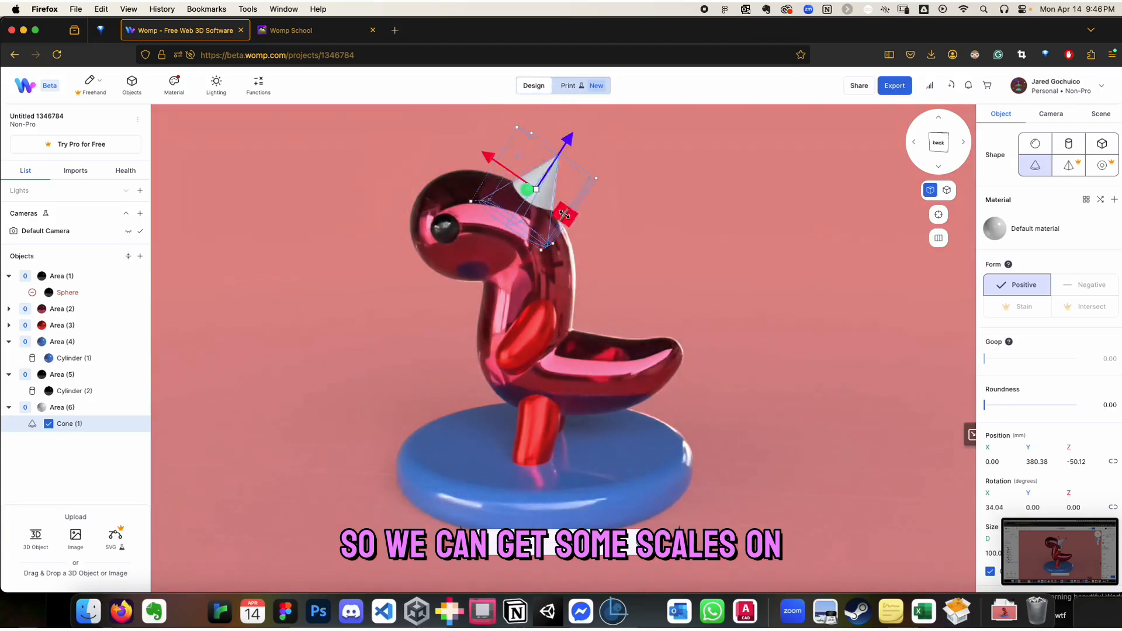
pyautogui.moveTo(526, 152); pyautogui.dragTo(496, 137)
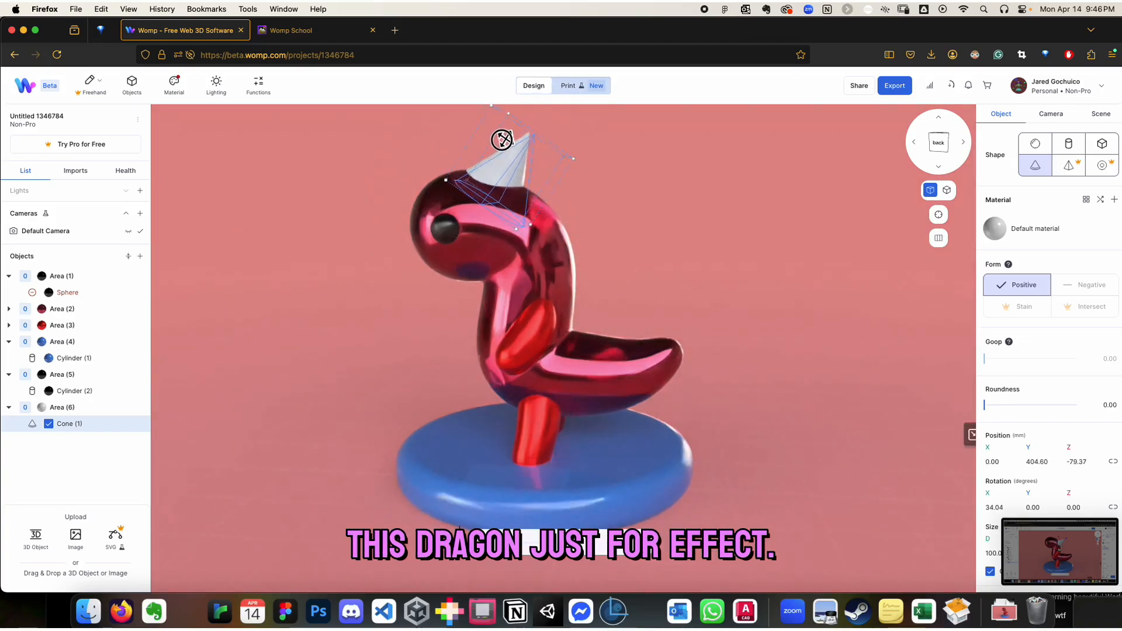
pyautogui.moveTo(363, 268)
pyautogui.mouseDown()
pyautogui.moveTo(493, 303)
pyautogui.moveTo(384, 266)
pyautogui.moveTo(374, 279)
pyautogui.mouseUp()
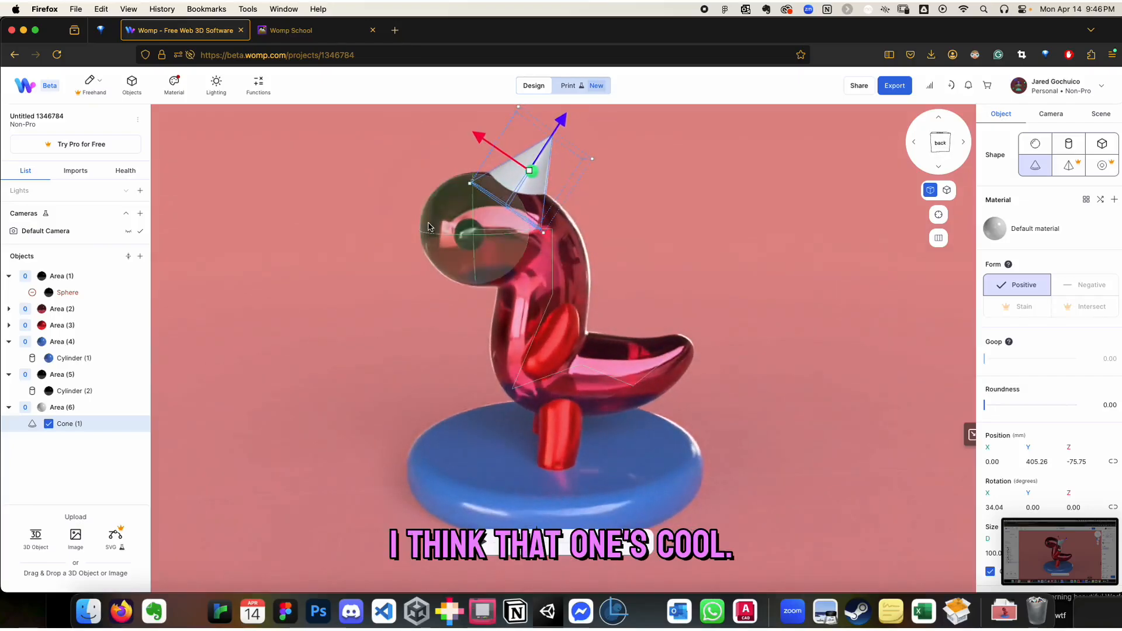
# Apply the blue material "Saved material - 2" to the cone on the head and deselect it
pyautogui.click(173, 88)
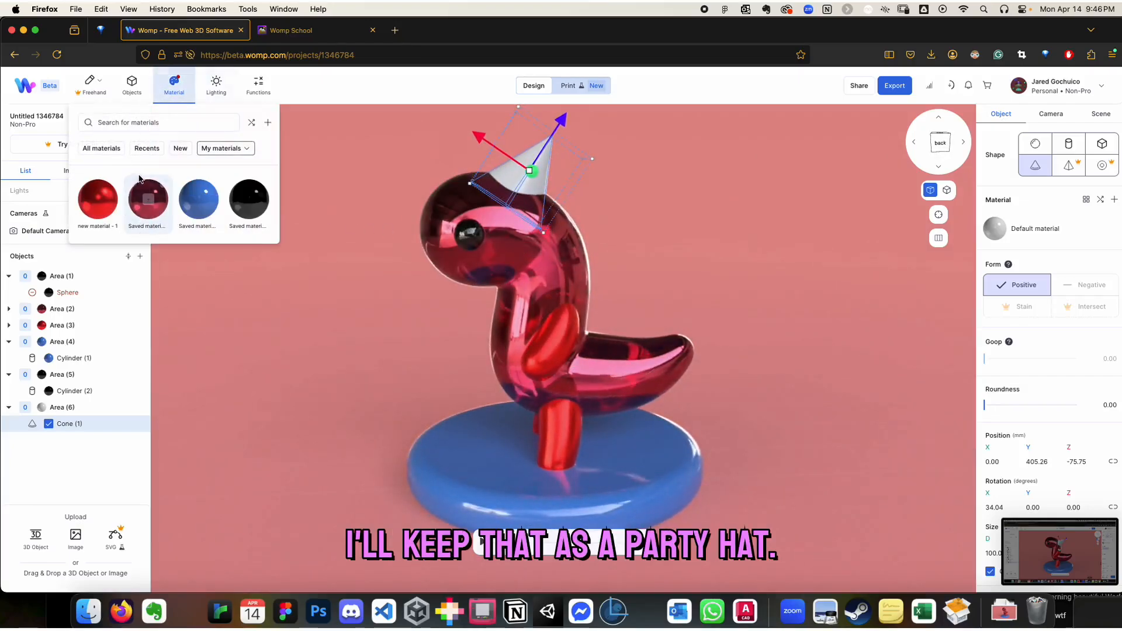
pyautogui.click(198, 188)
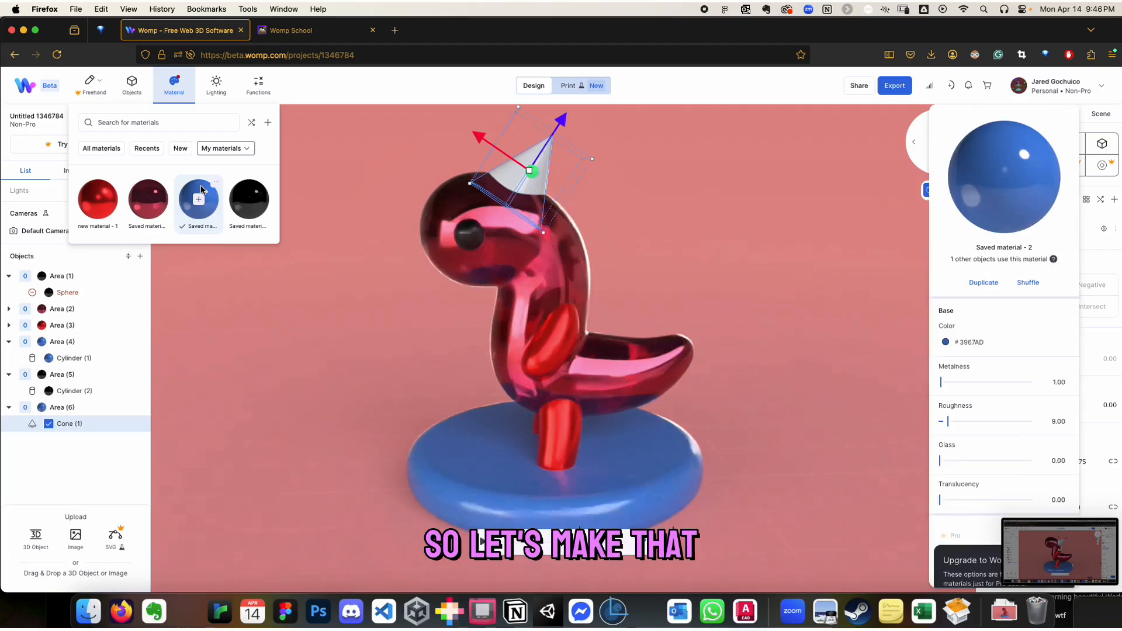
pyautogui.click(946, 344)
pyautogui.click(724, 233)
pyautogui.click(709, 232)
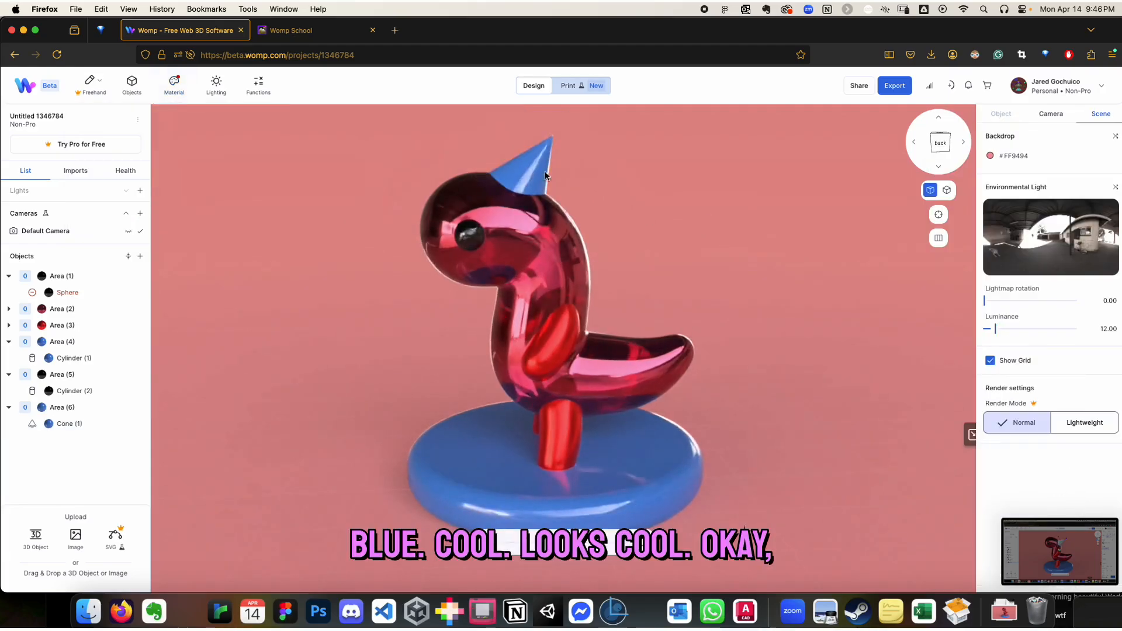
# Duplicate the cone to the back of the head at about Y 356 mm, Z -2 mm, and tilt the copy to about 62 degrees
pyautogui.click(543, 171)
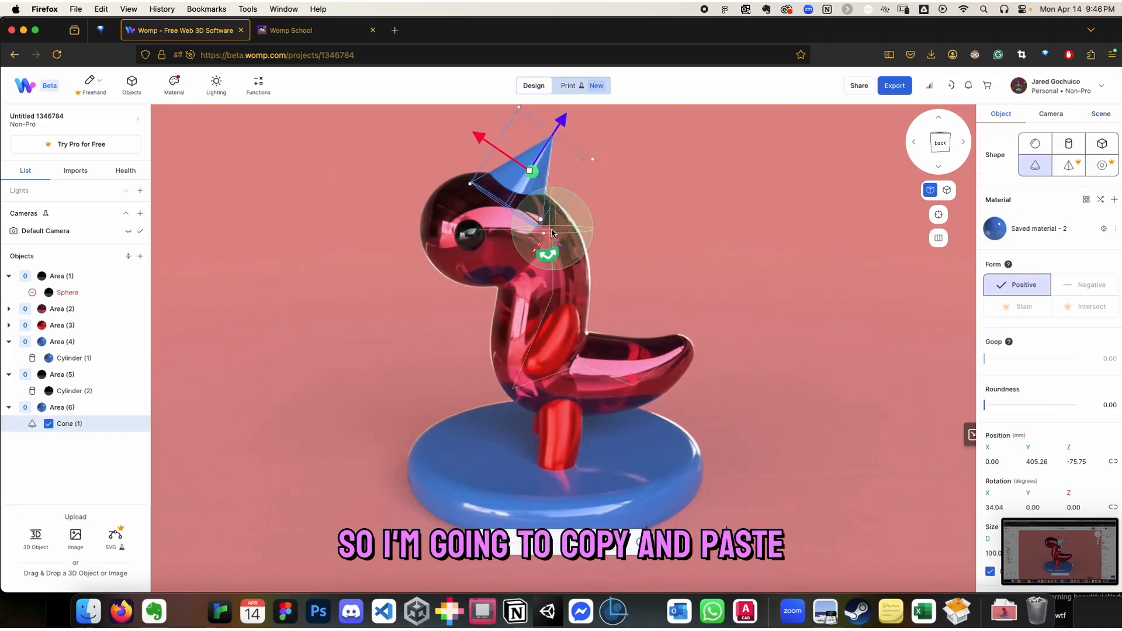
pyautogui.hotkey('ctrl', 'c')
pyautogui.hotkey('ctrl', 'v')
pyautogui.moveTo(477, 138); pyautogui.dragTo(544, 173)
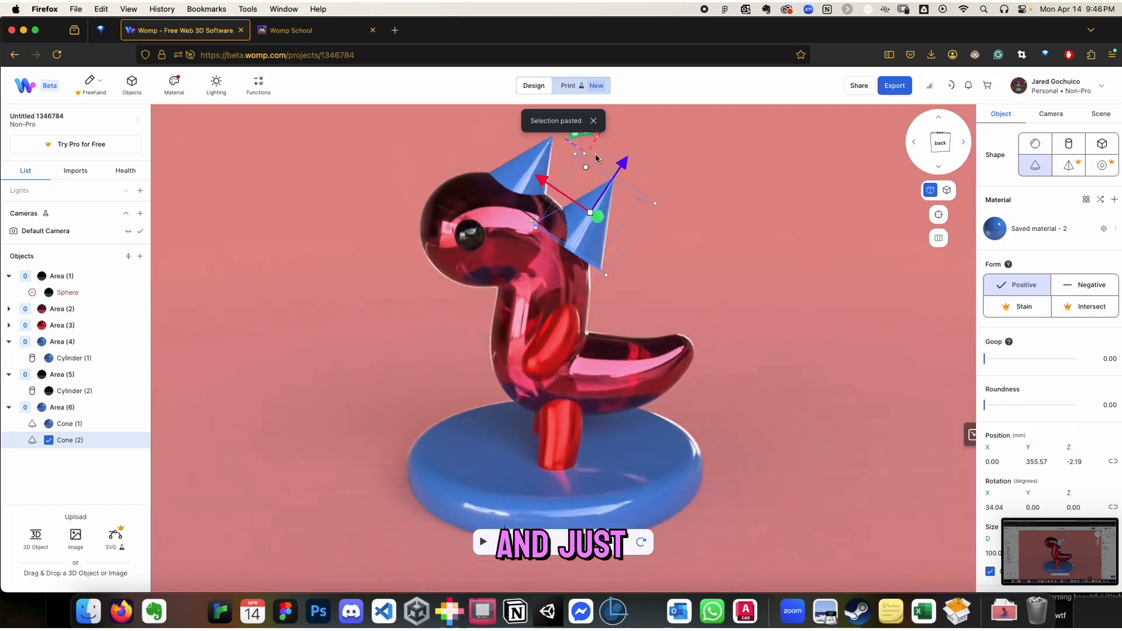
pyautogui.moveTo(594, 143); pyautogui.dragTo(635, 145)
pyautogui.moveTo(749, 273); pyautogui.dragTo(635, 226, button='right')
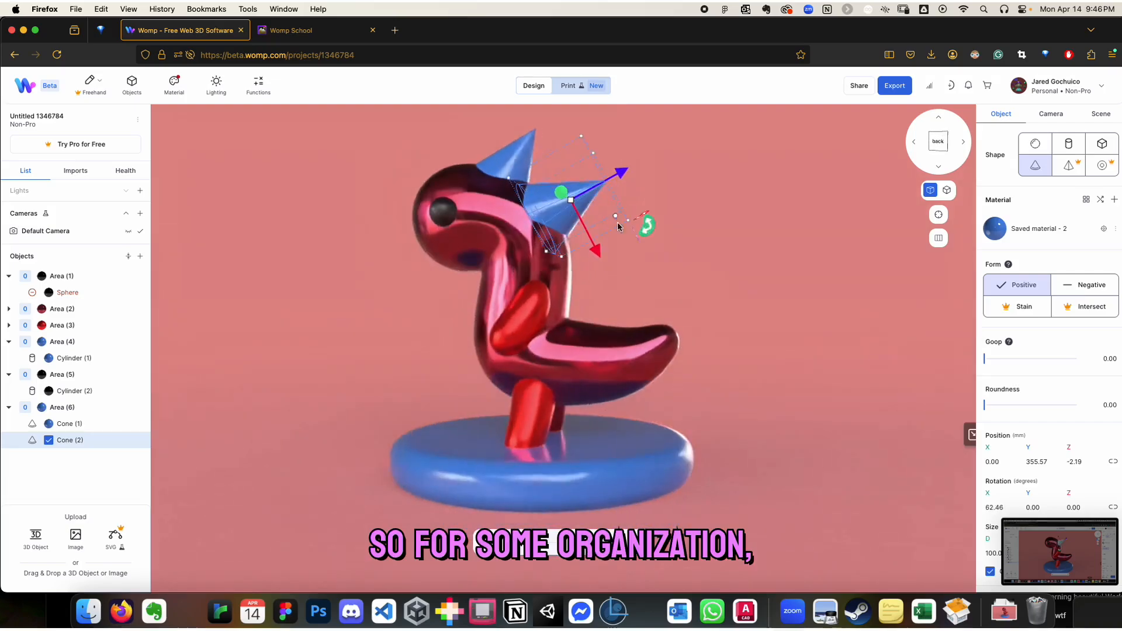
# Rename the area containing both cones as "sspikes" and deselect it
pyautogui.doubleClick(68, 409)
pyautogui.write('sspikes')
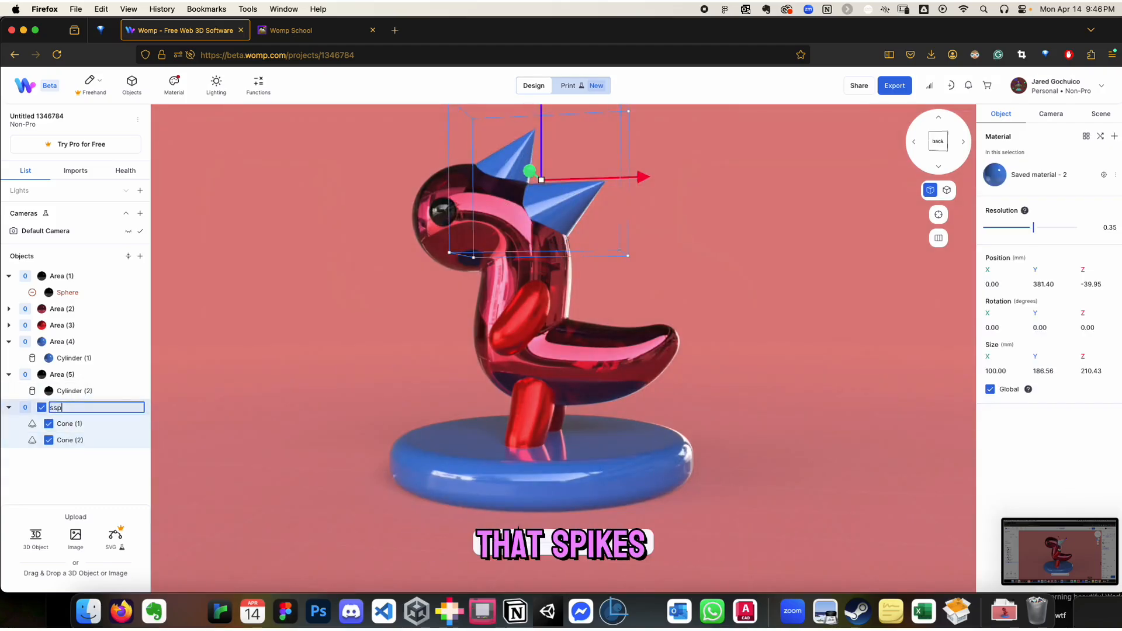
pyautogui.press('Return')
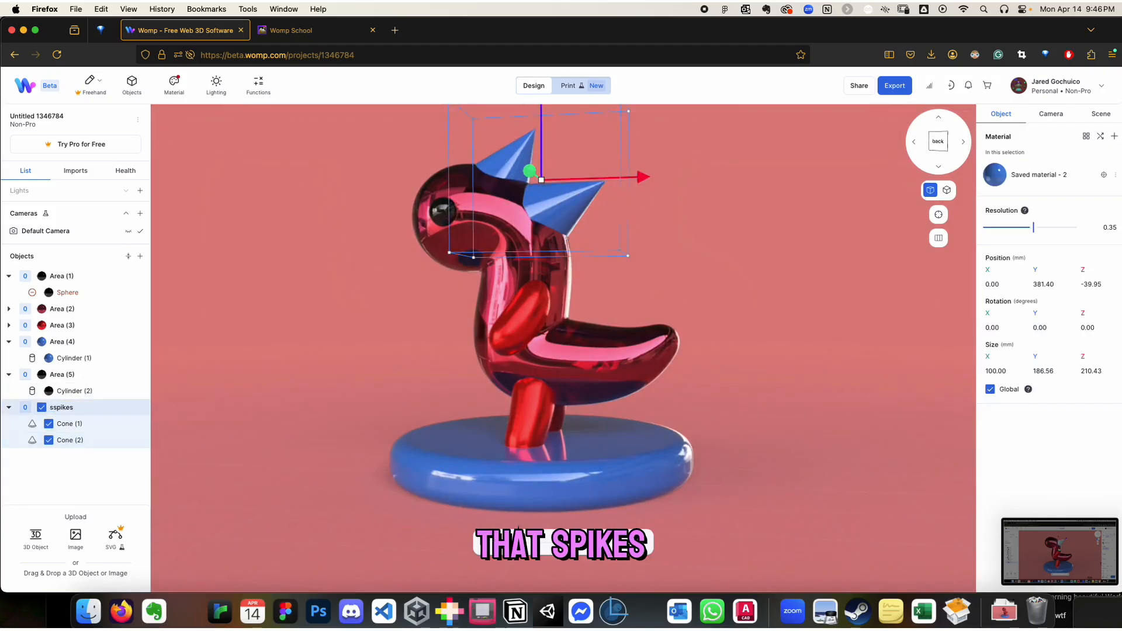
pyautogui.click(653, 234)
# Scale the cone at the back of the dragon's head down to a diameter of about 64 mm
pyautogui.click(580, 204)
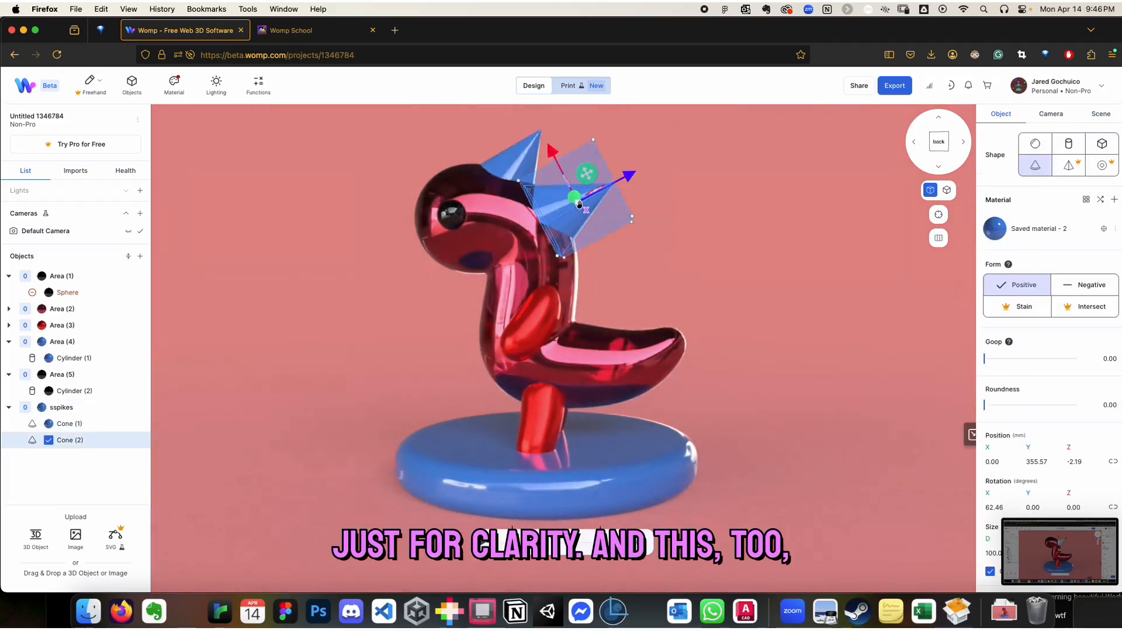
pyautogui.moveTo(620, 251); pyautogui.dragTo(592, 243)
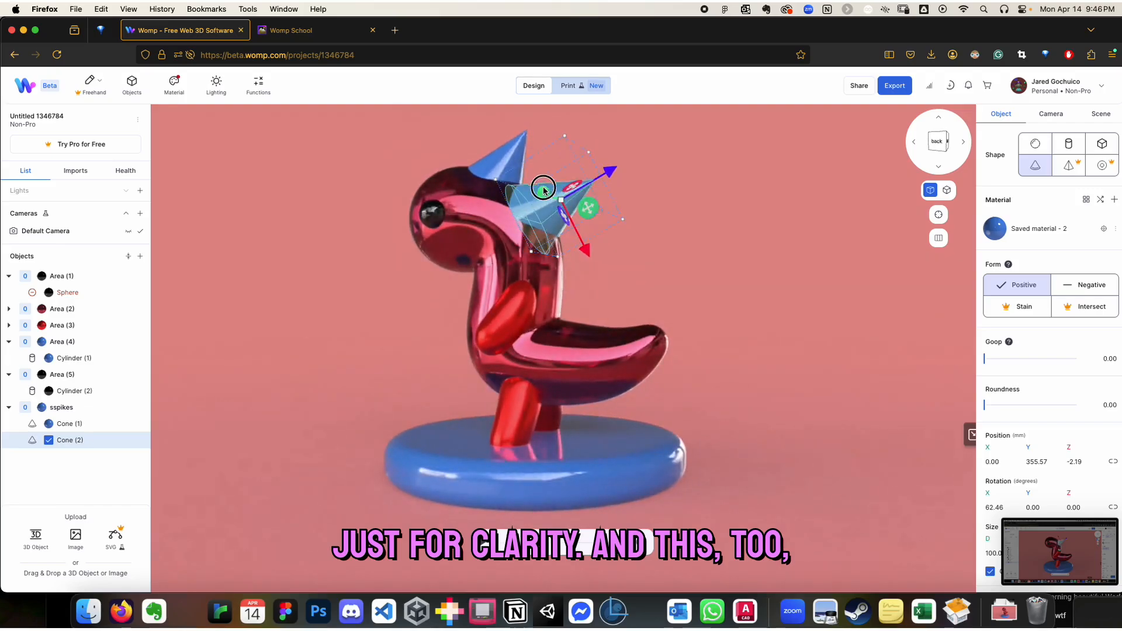
pyautogui.moveTo(544, 190); pyautogui.dragTo(533, 181, button='right')
pyautogui.moveTo(495, 178)
pyautogui.mouseDown()
pyautogui.moveTo(536, 187)
pyautogui.moveTo(516, 182)
pyautogui.mouseUp()
pyautogui.moveTo(703, 264); pyautogui.dragTo(711, 268, button='right')
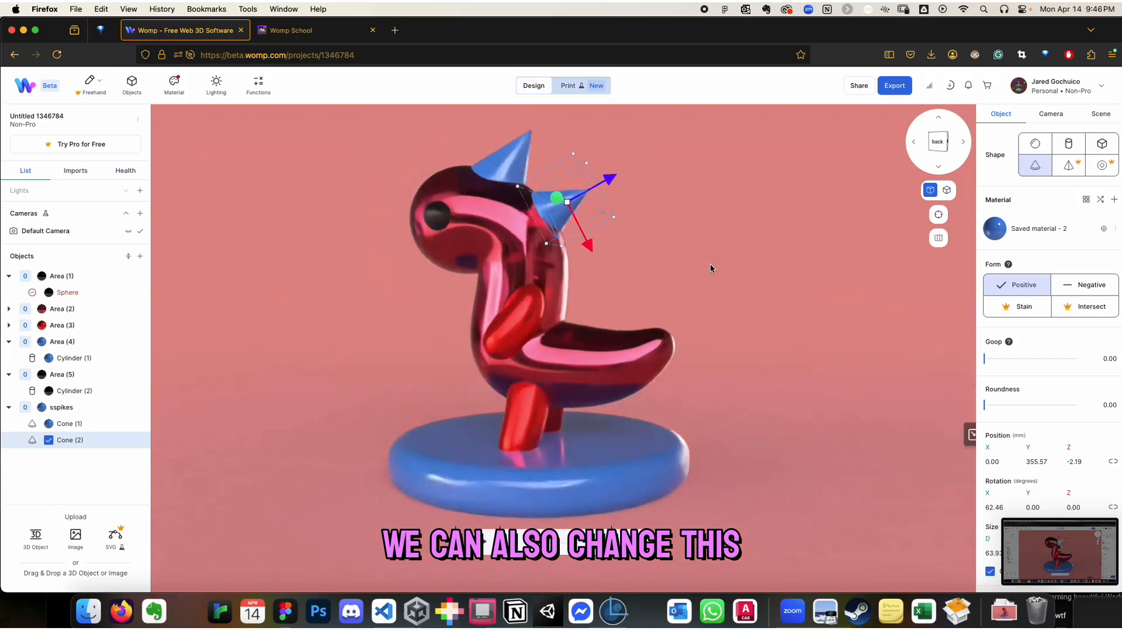
# Set the back cone's Goop to about 41 so it blends into the cone on top of the head
pyautogui.moveTo(986, 357); pyautogui.dragTo(1013, 361)
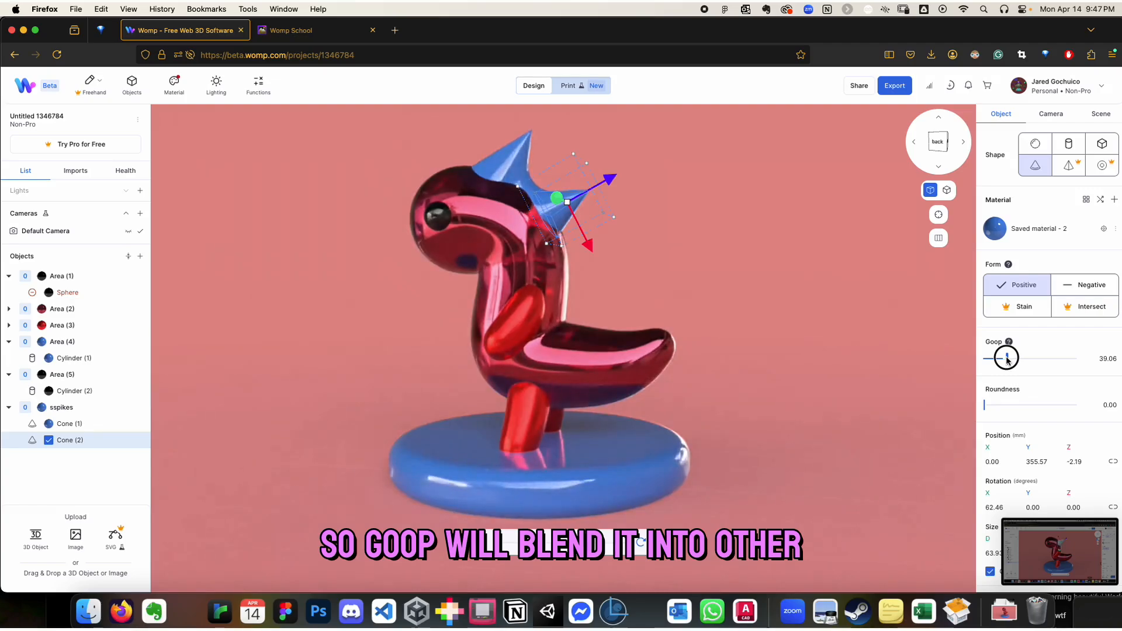
pyautogui.moveTo(675, 277); pyautogui.dragTo(683, 288)
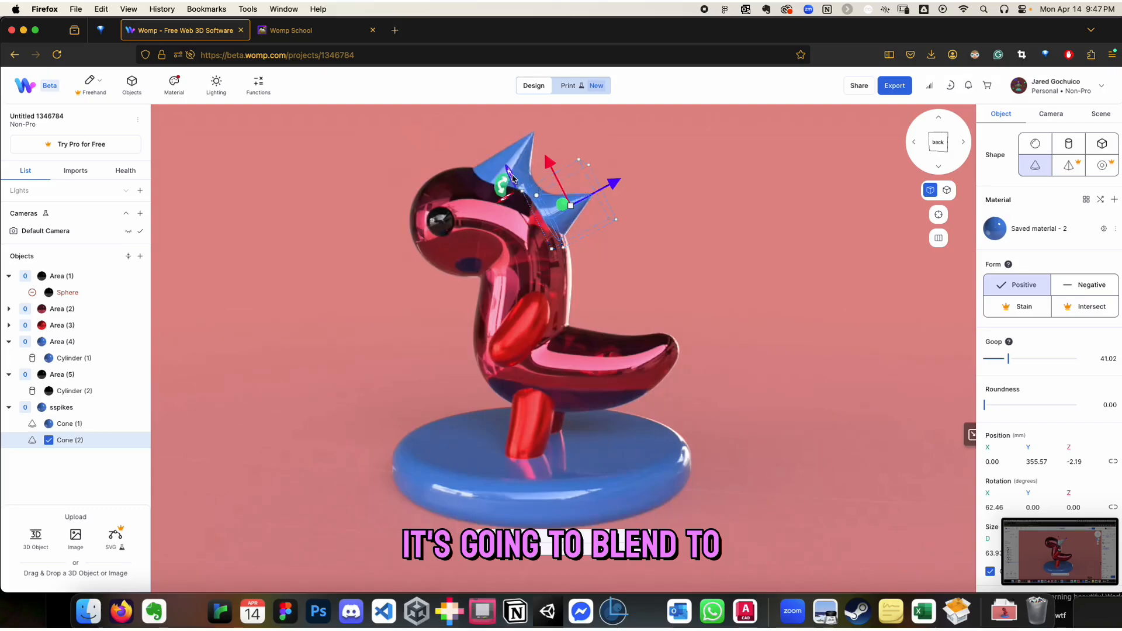
pyautogui.moveTo(657, 265); pyautogui.dragTo(501, 214)
pyautogui.moveTo(731, 271); pyautogui.dragTo(741, 292)
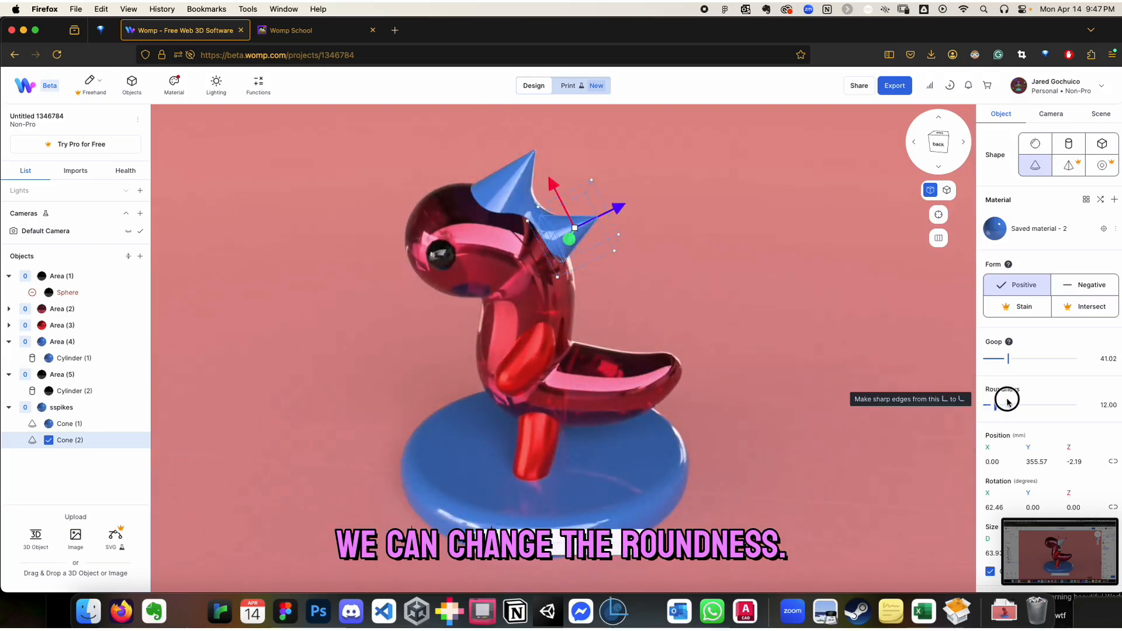
# Set the back cone's Roundness to 33, leaving the cone on top of the head sharp
pyautogui.moveTo(1067, 401); pyautogui.dragTo(1024, 401)
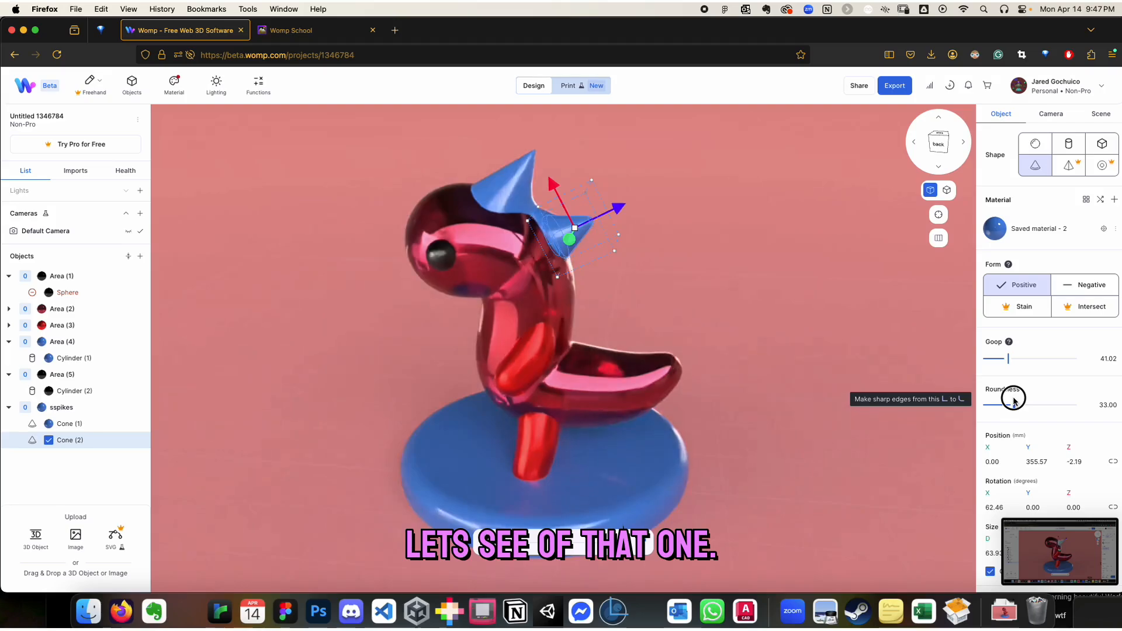
pyautogui.moveTo(677, 254); pyautogui.dragTo(650, 239)
pyautogui.click(514, 169)
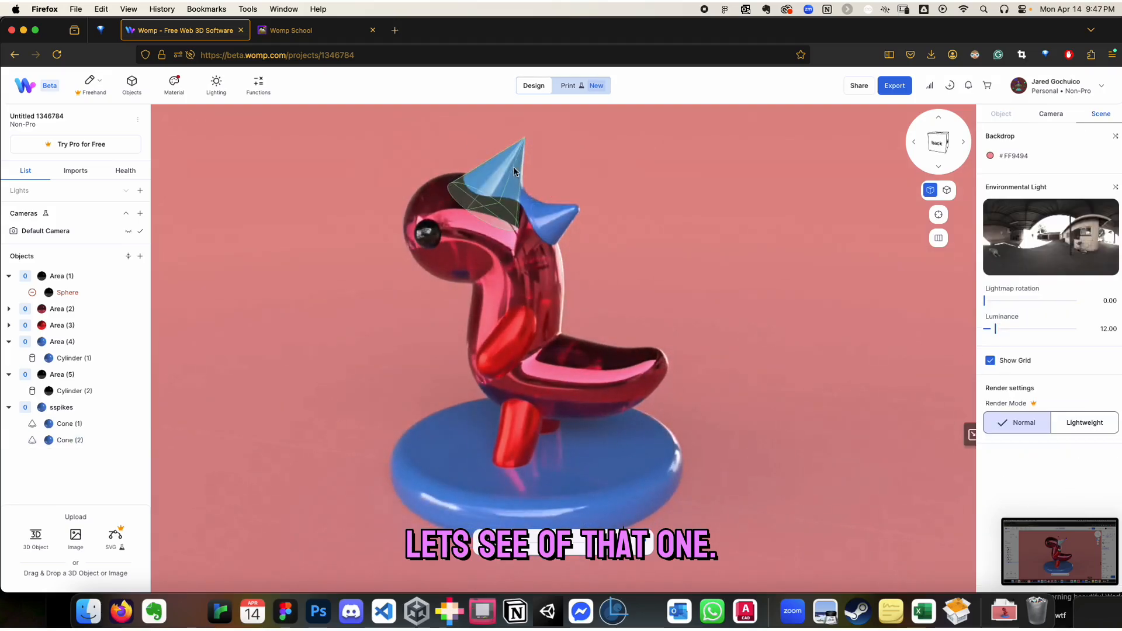
pyautogui.moveTo(820, 331); pyautogui.dragTo(859, 336)
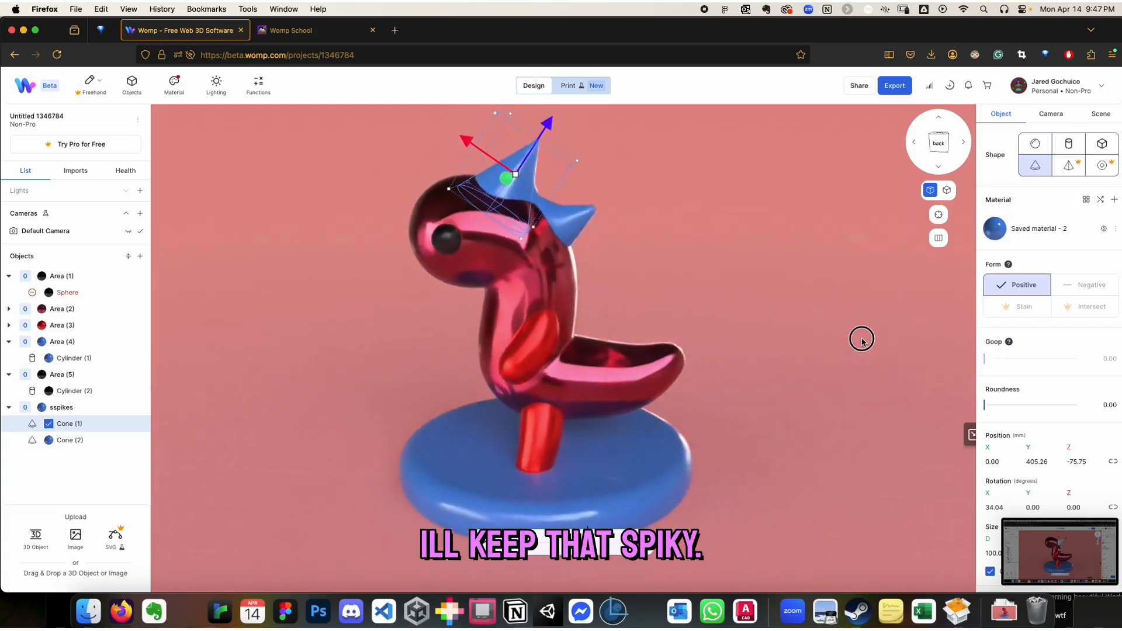
# Duplicate the rounded back cone, tilt the copy to about 89 degrees in X and place it down the neck at about Y 280 mm, Z -1 mm
pyautogui.click(572, 223)
pyautogui.hotkey('ctrl', 'c')
pyautogui.hotkey('ctrl', 'v')
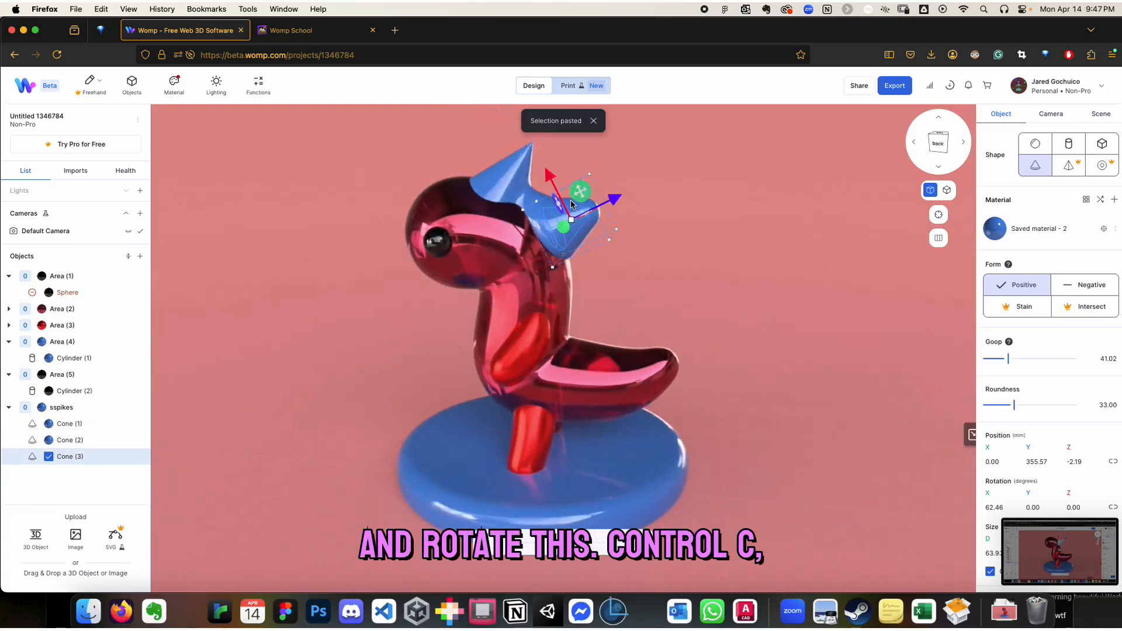
pyautogui.moveTo(589, 154); pyautogui.dragTo(583, 239)
pyautogui.moveTo(746, 295); pyautogui.dragTo(687, 303, button='right')
pyautogui.moveTo(386, 354); pyautogui.dragTo(248, 286, button='right')
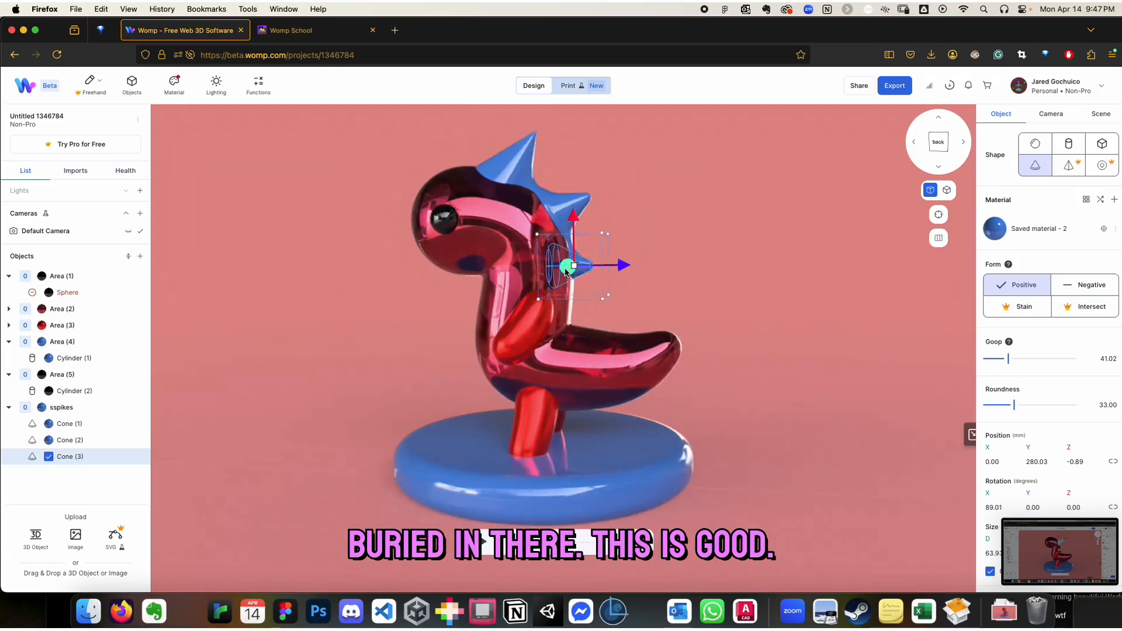
# Frame the finished dragon on its platform and capture the view with the macOS screen capture tool
pyautogui.moveTo(718, 331); pyautogui.dragTo(777, 309, button='right')
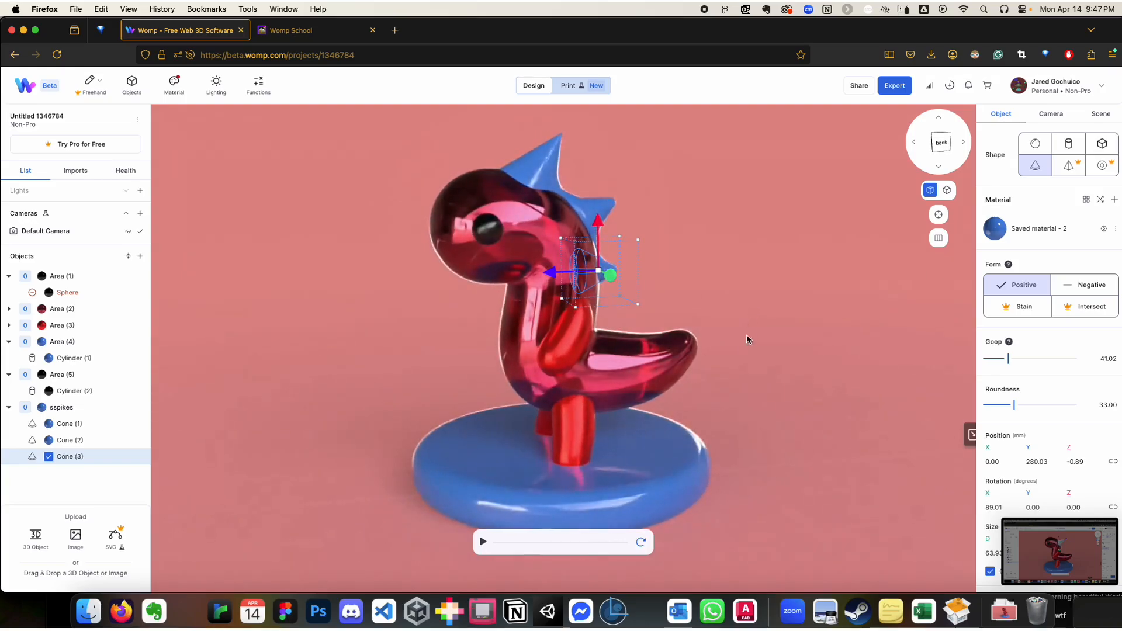
pyautogui.press('shift+super+5')
pyautogui.click(743, 594)
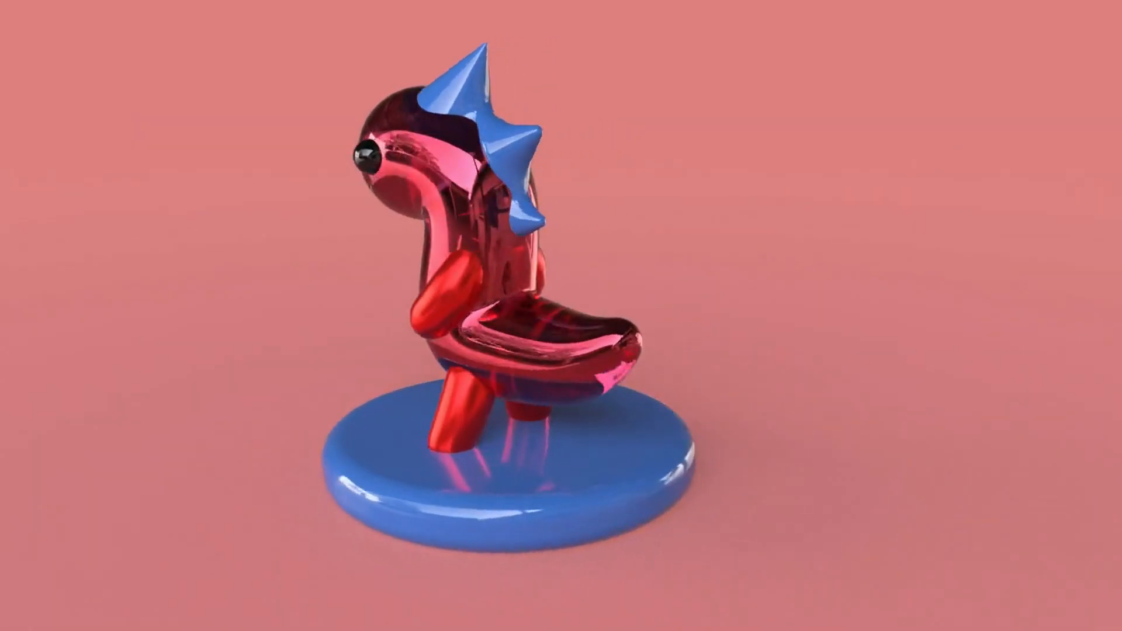